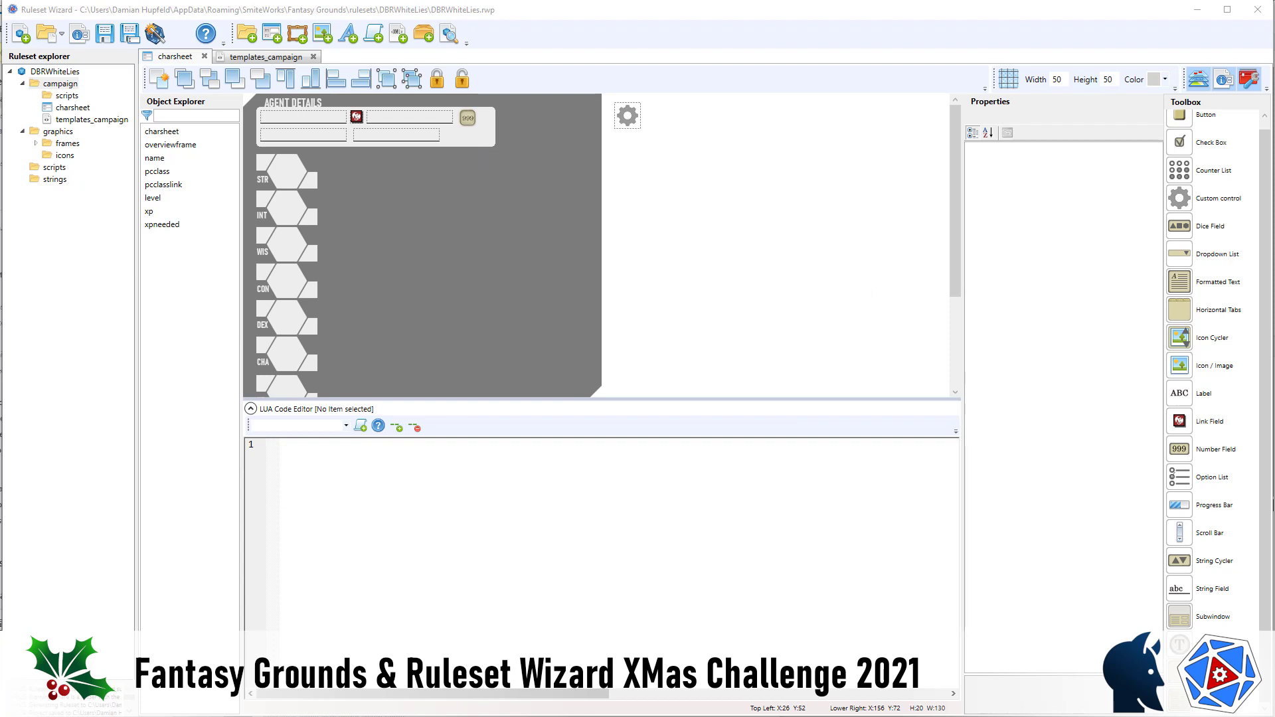
# Switch to Notepad++ and examine the bounds lines of the main, abilities, inventory and notes subwindows in record_char.xml.
pyautogui.hotkey('alt', 'Tab')
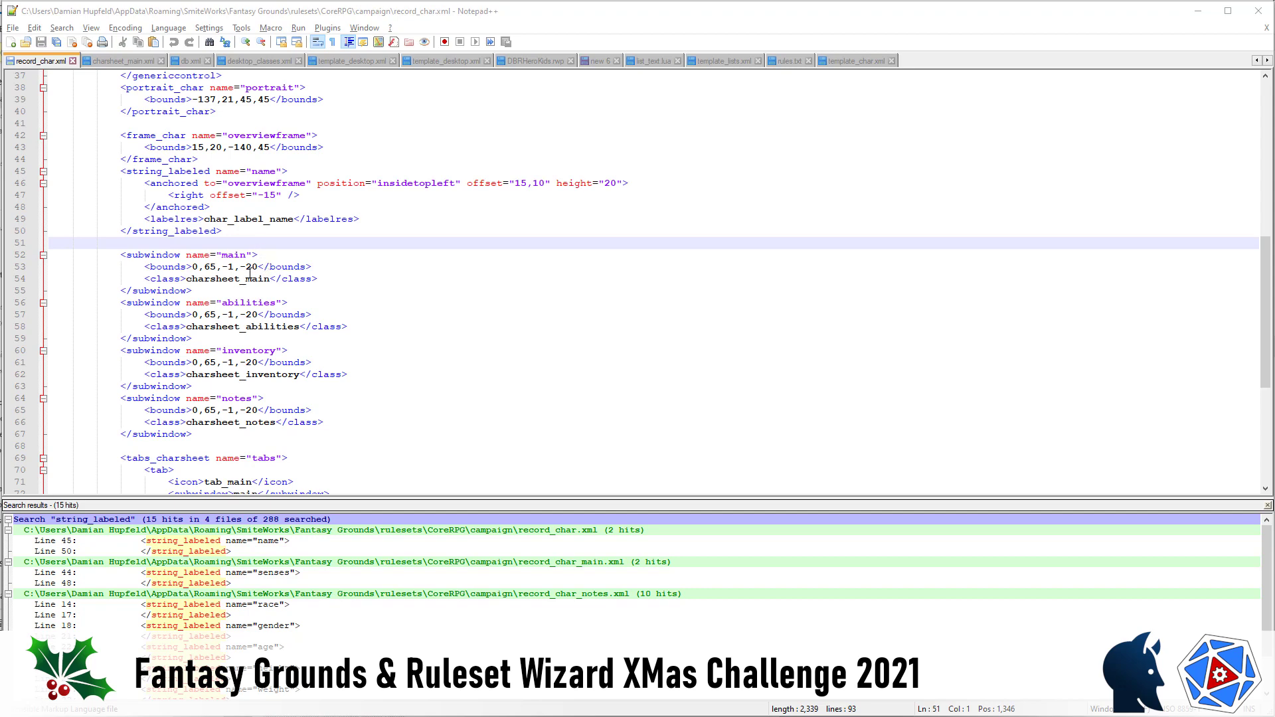
pyautogui.click(16, 273)
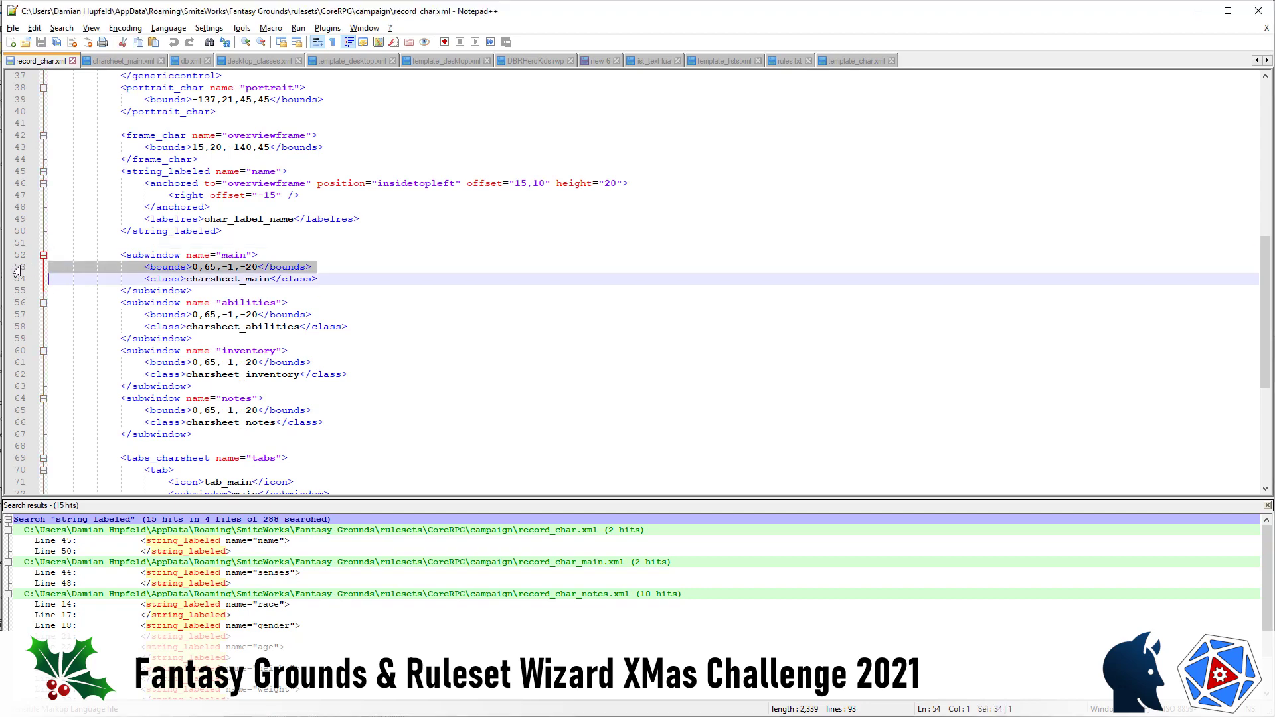
pyautogui.click(19, 315)
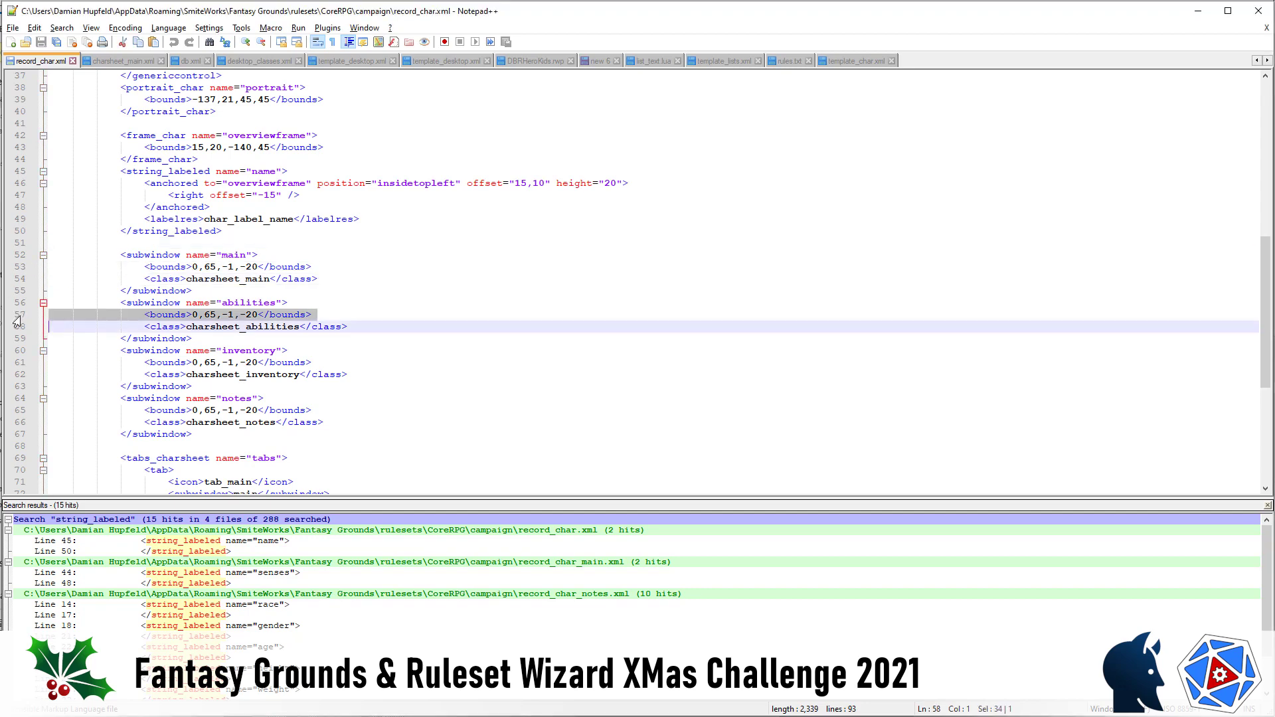
pyautogui.click(19, 365)
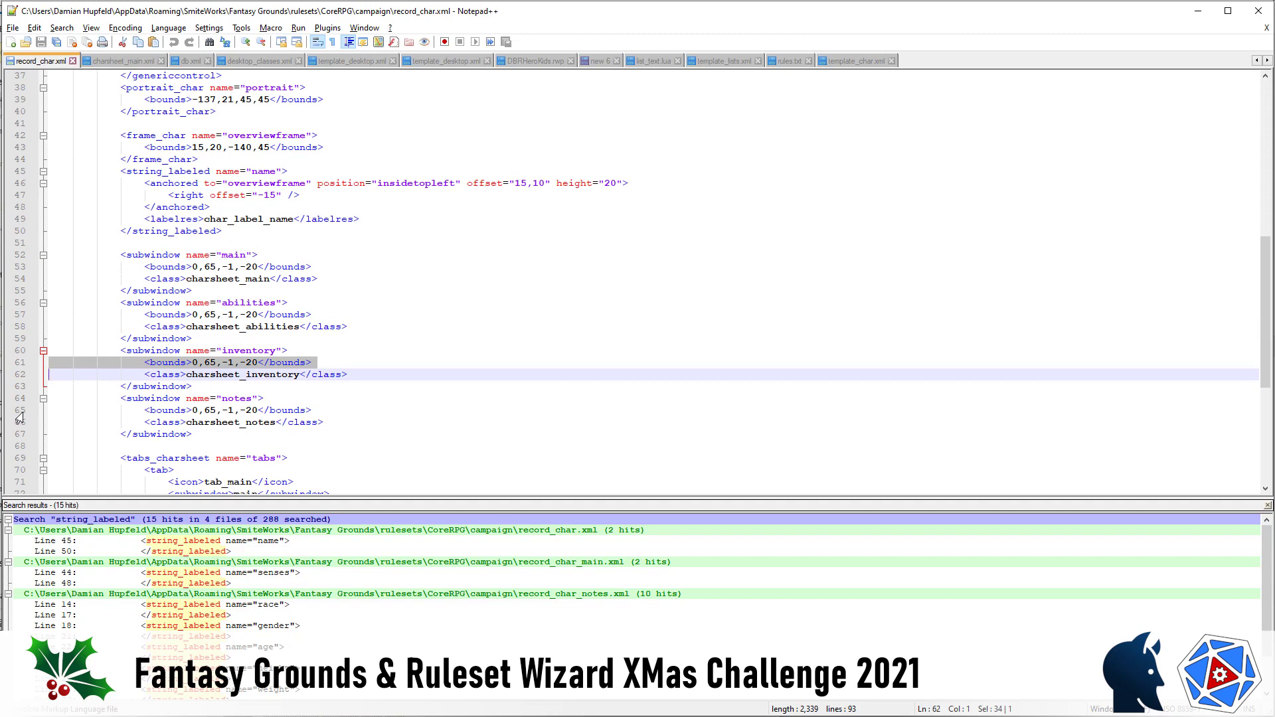
pyautogui.click(19, 413)
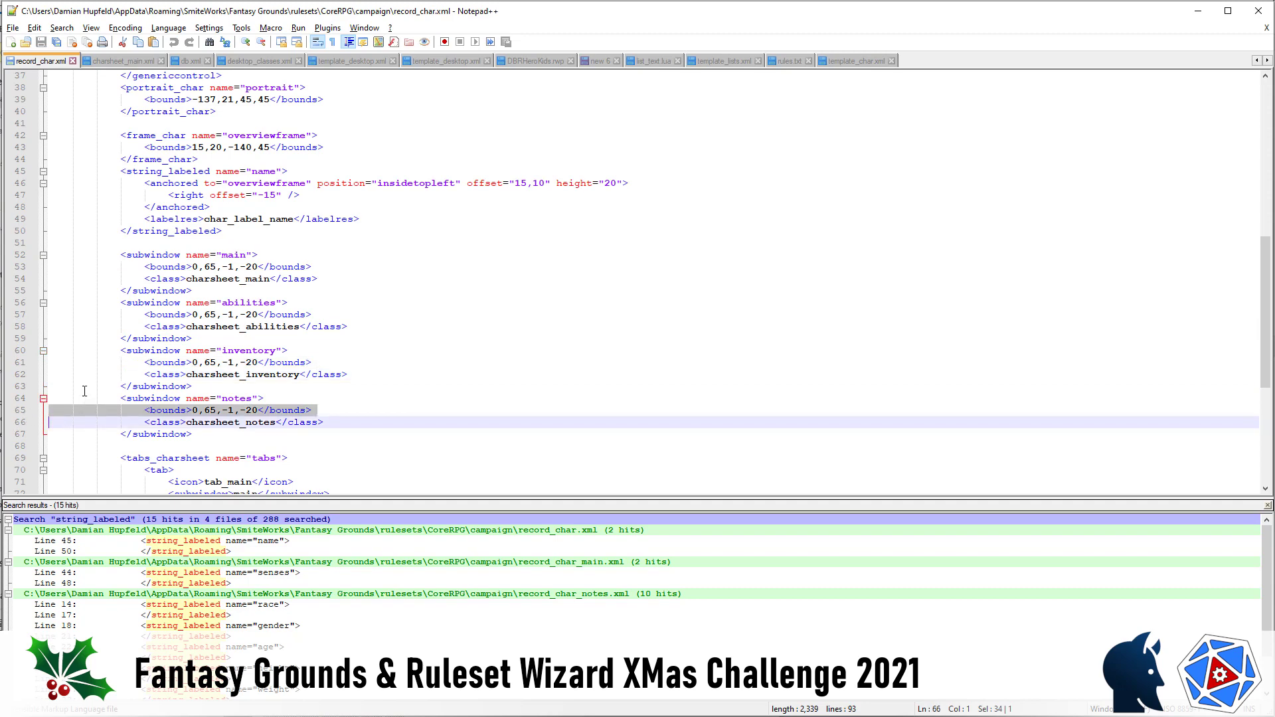
pyautogui.click(256, 342)
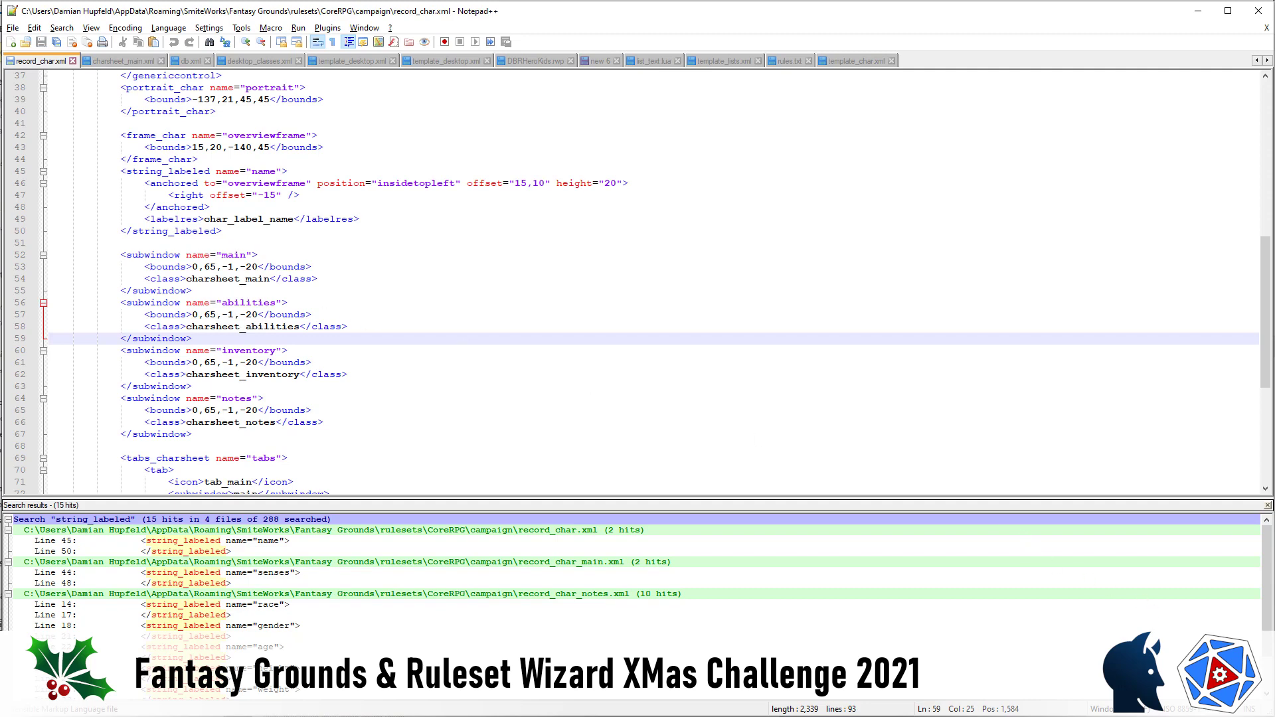
# Switch back to Ruleset Wizard, add a subwindow control to the charsheet and place it below the agent details at about X 21, Y 91.
pyautogui.hotkey('alt', 'Tab')
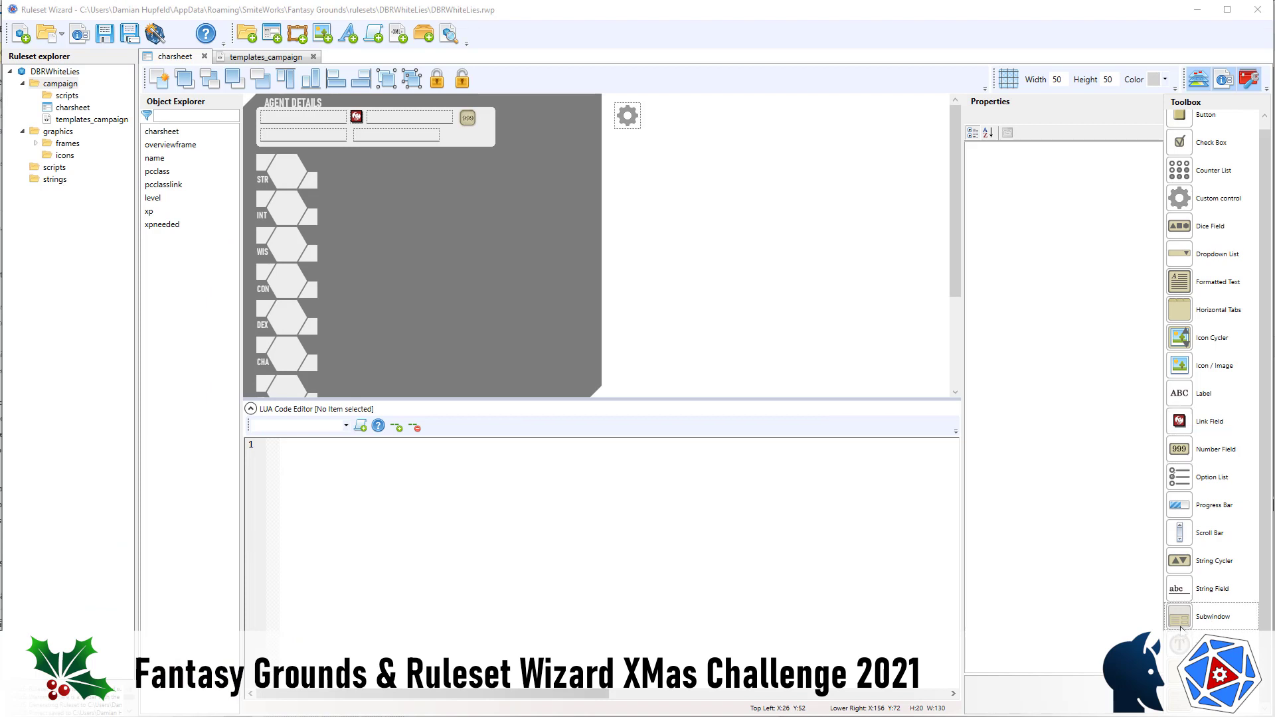
pyautogui.moveTo(1184, 625); pyautogui.dragTo(499, 240)
pyautogui.moveTo(373, 200); pyautogui.dragTo(373, 201)
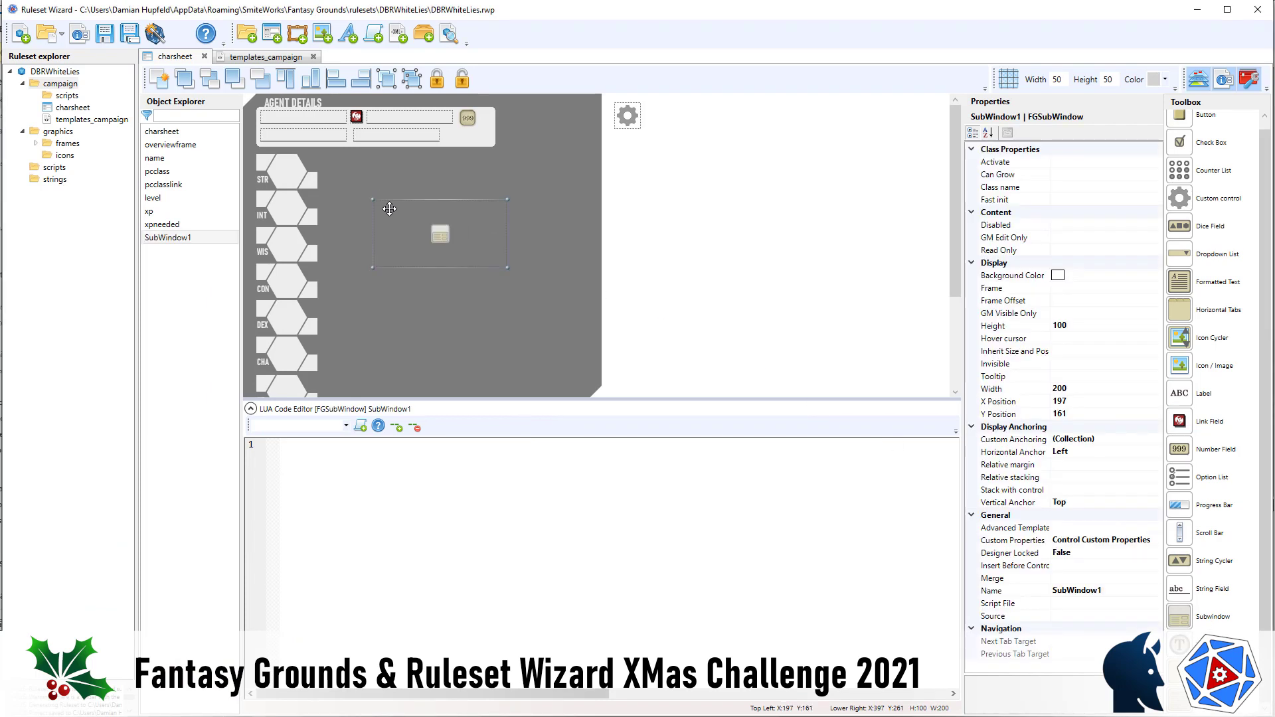
pyautogui.moveTo(437, 234); pyautogui.dragTo(322, 192)
pyautogui.scroll(1, 276, 182)
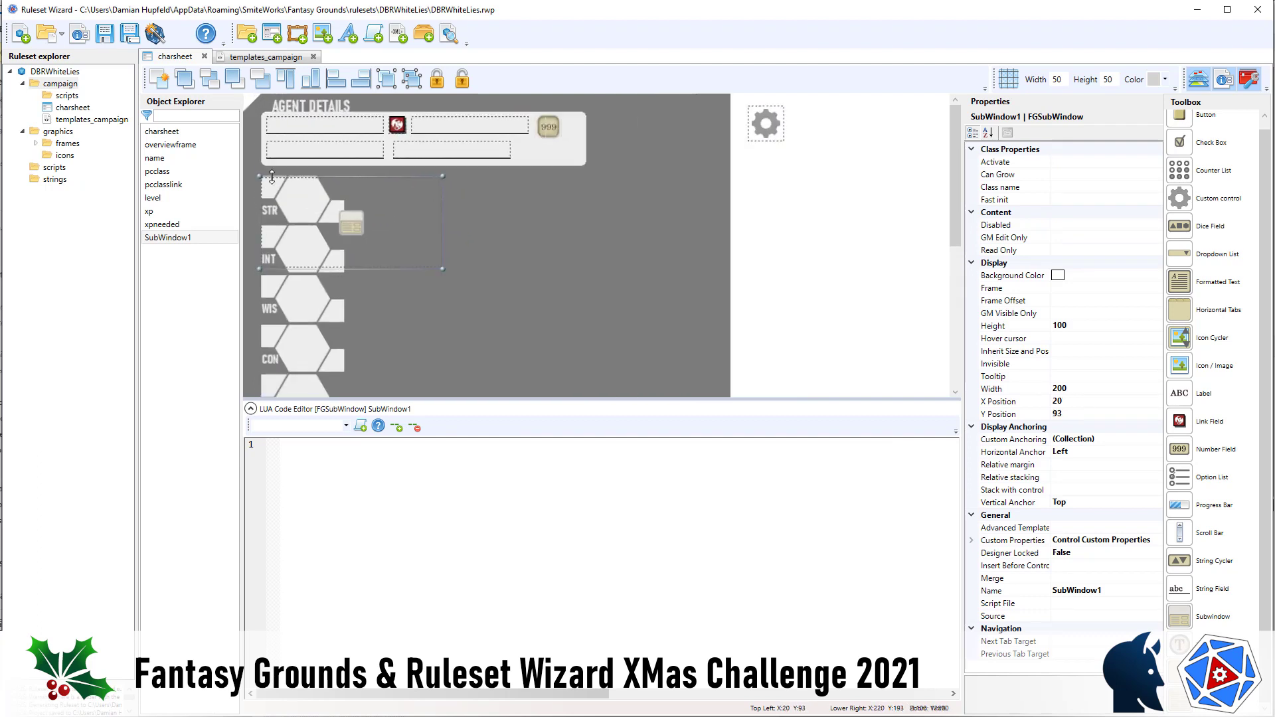
pyautogui.scroll(1, 279, 195)
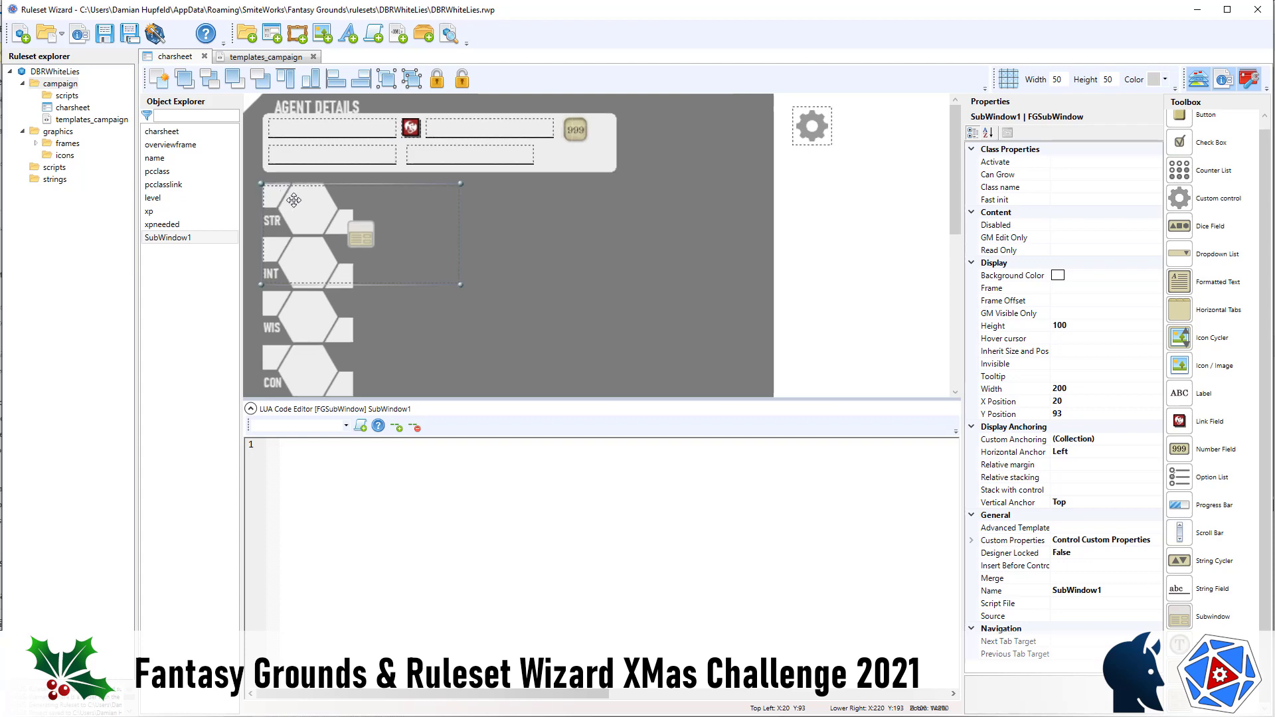
pyautogui.moveTo(408, 194); pyautogui.dragTo(409, 193)
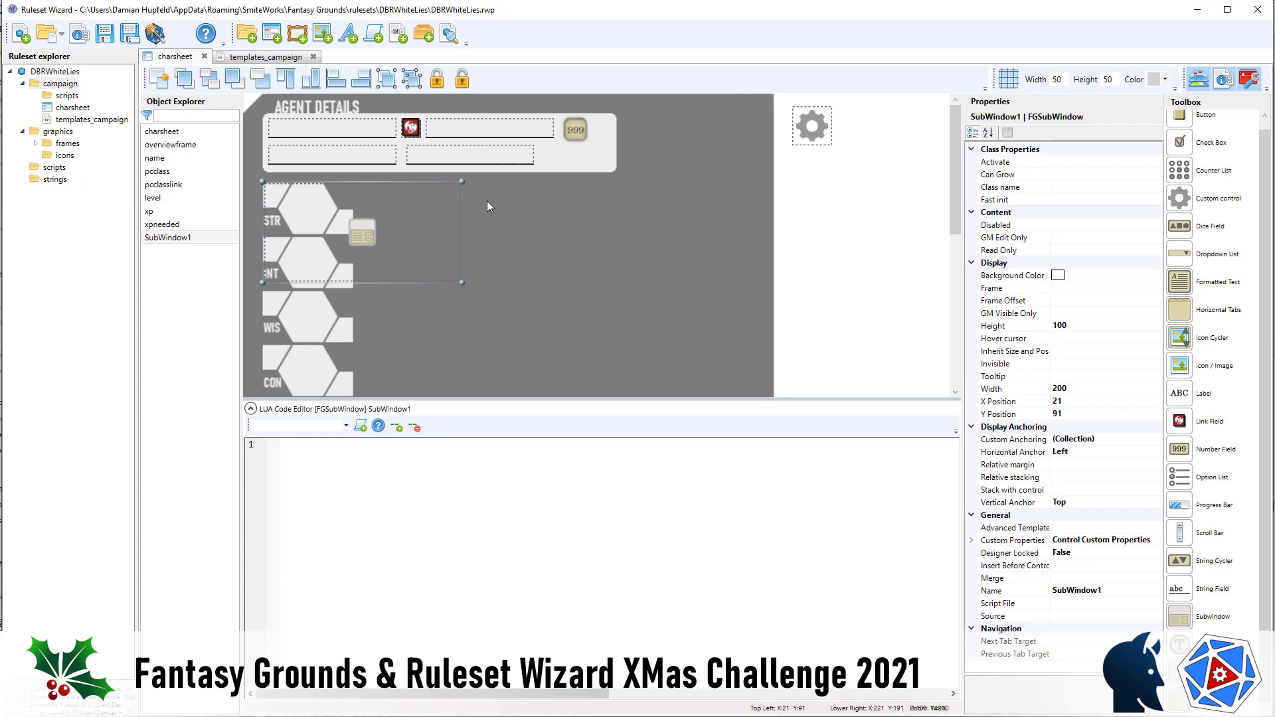
# Shift the new subwindow 100 pixels horizontally, clear of the ability score hexagons, to X 121.
pyautogui.hotkey('shift', 'Right')
pyautogui.hotkey('shift', 'Right')
pyautogui.hotkey('shift', 'Right')
pyautogui.hotkey('shift', 'Right')
pyautogui.hotkey('shift', 'Right')
pyautogui.hotkey('shift', 'Right')
pyautogui.hotkey('shift', 'Right')
pyautogui.hotkey('shift', 'Right')
pyautogui.hotkey('shift', 'Right')
pyautogui.hotkey('shift', 'Right')
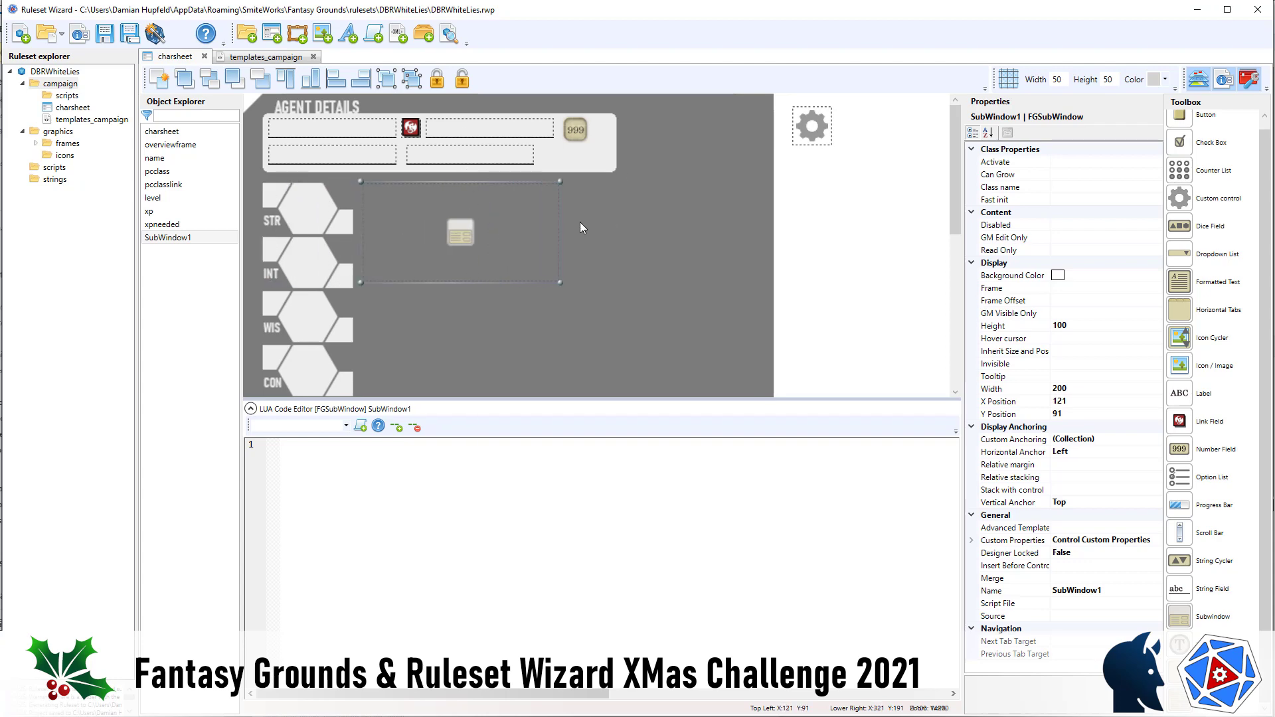
# Widen the subwindow across the sheet, setting its width to 370 and its X position to 120.
pyautogui.moveTo(560, 226); pyautogui.dragTo(727, 228)
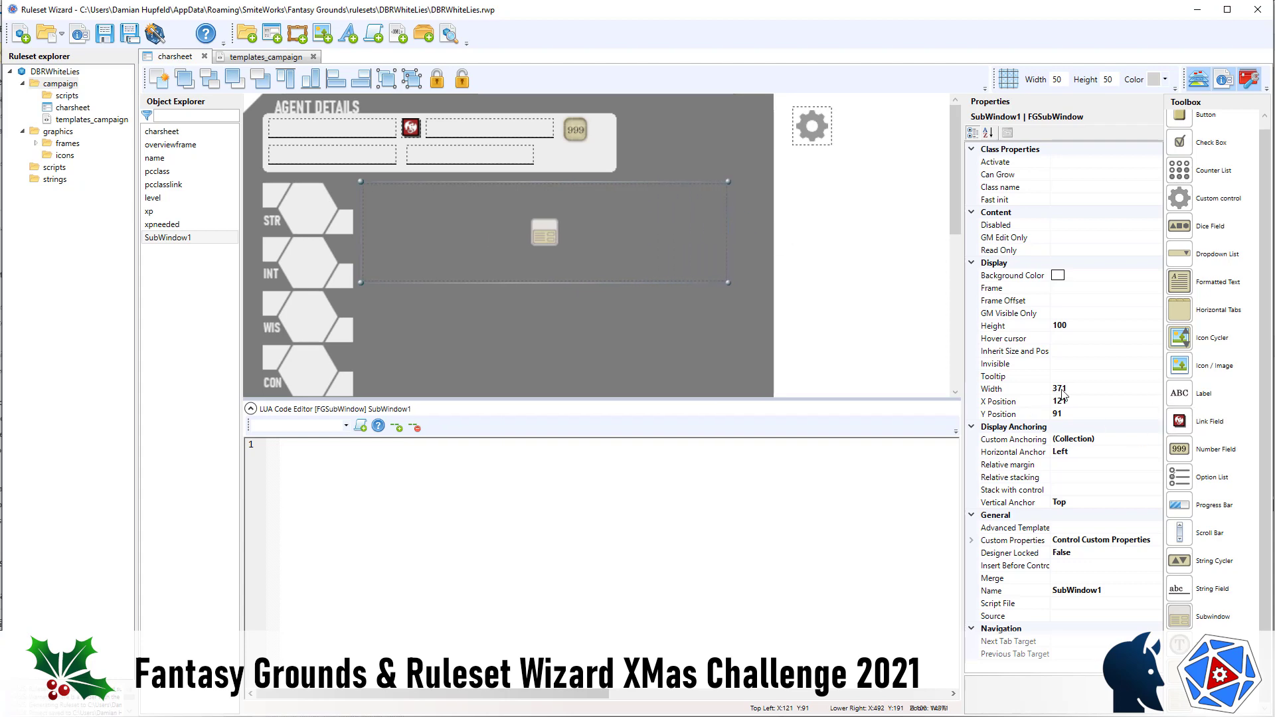
pyautogui.click(1093, 389)
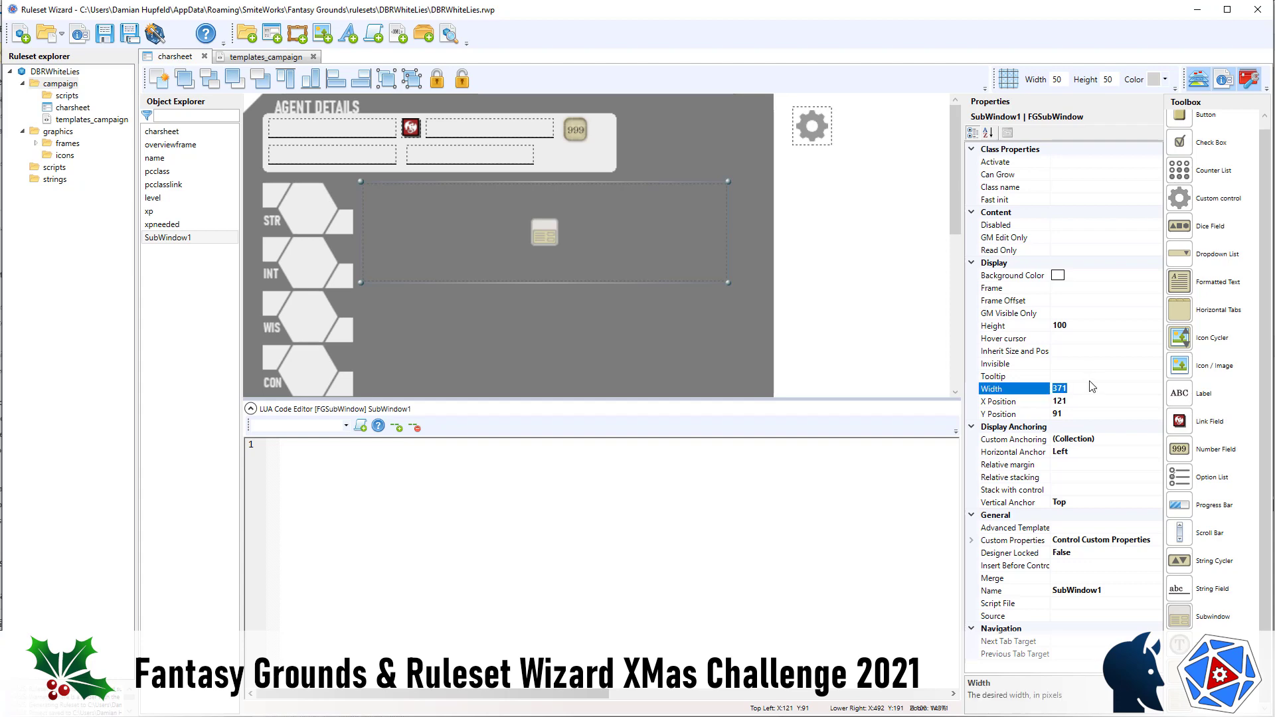
pyautogui.write('370')
pyautogui.click(1082, 402)
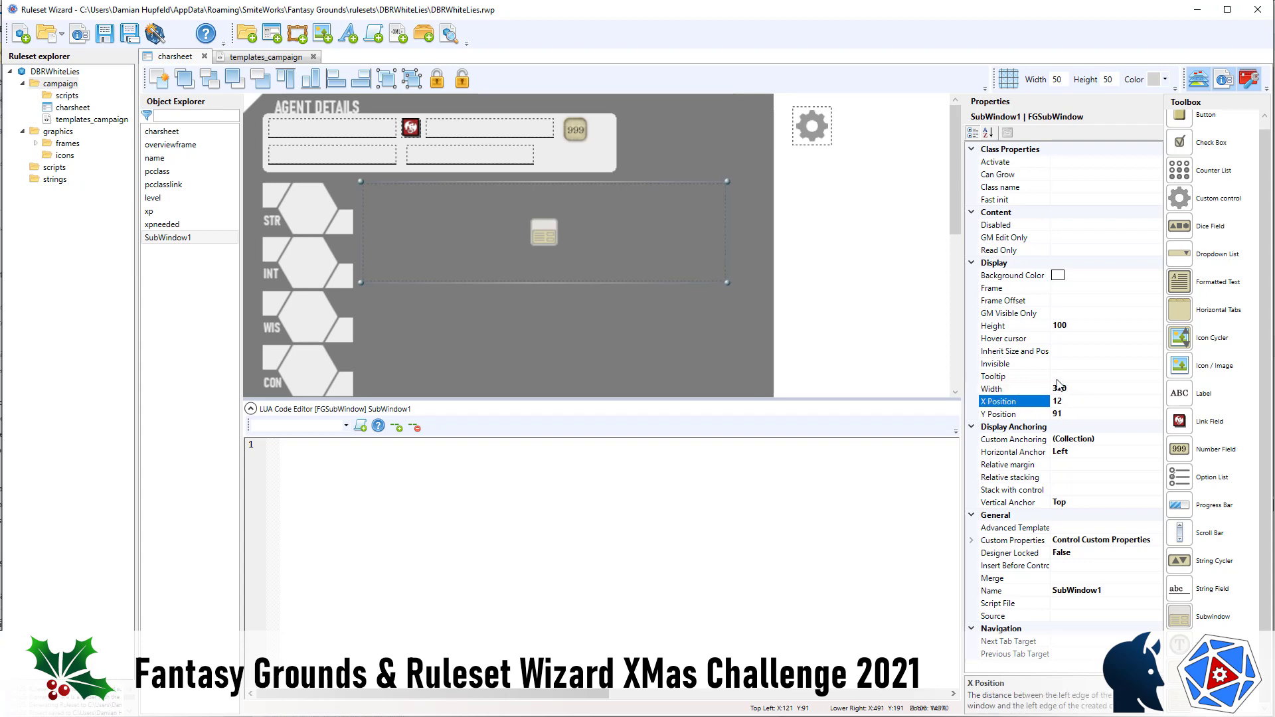
pyautogui.press('BackSpace')
pyautogui.write('0')
pyautogui.click(1082, 414)
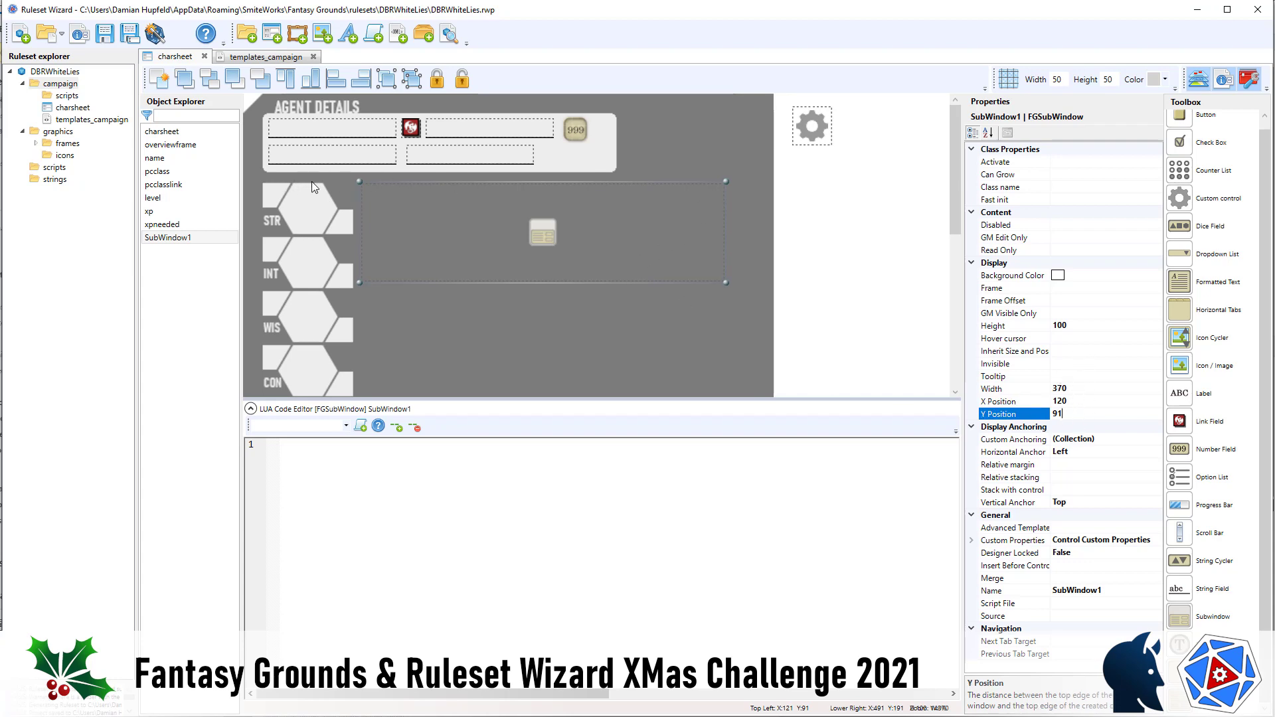
# Extend the subwindow's lower edge to near the bottom of the sheet, giving it a height of about 549.
pyautogui.scroll(-1, 611, 306)
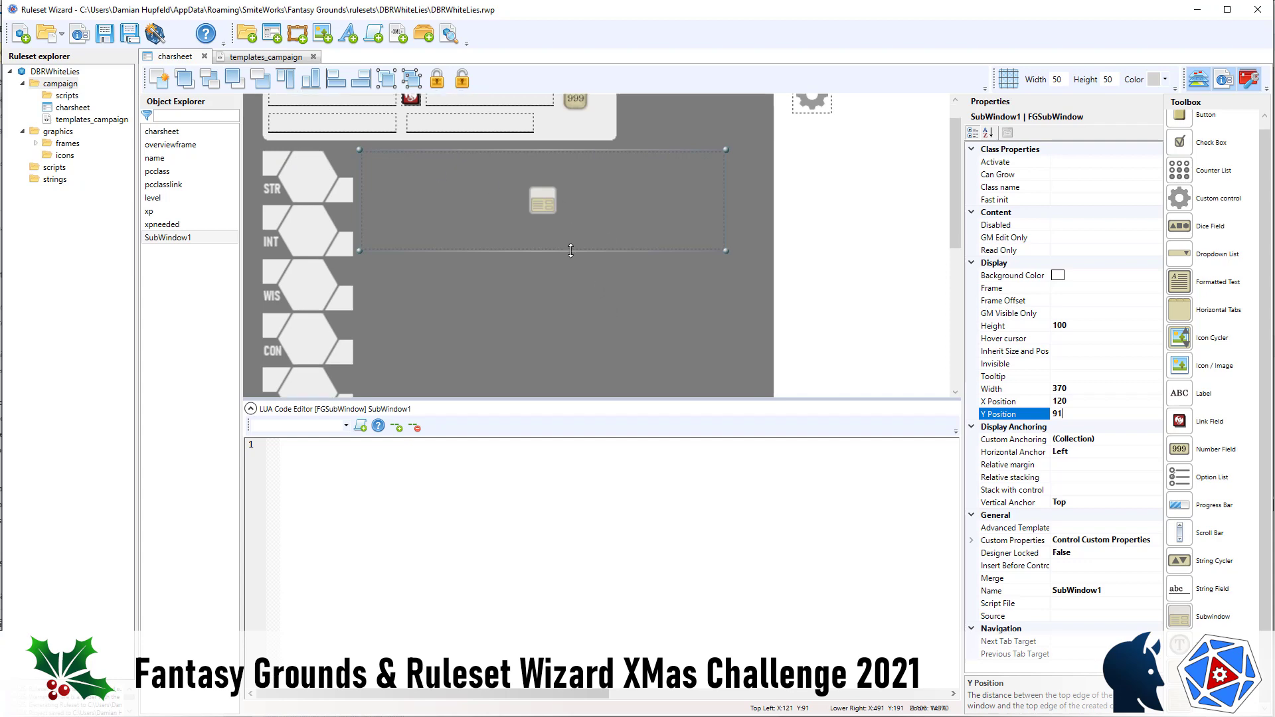
pyautogui.scroll(-1, 570, 251)
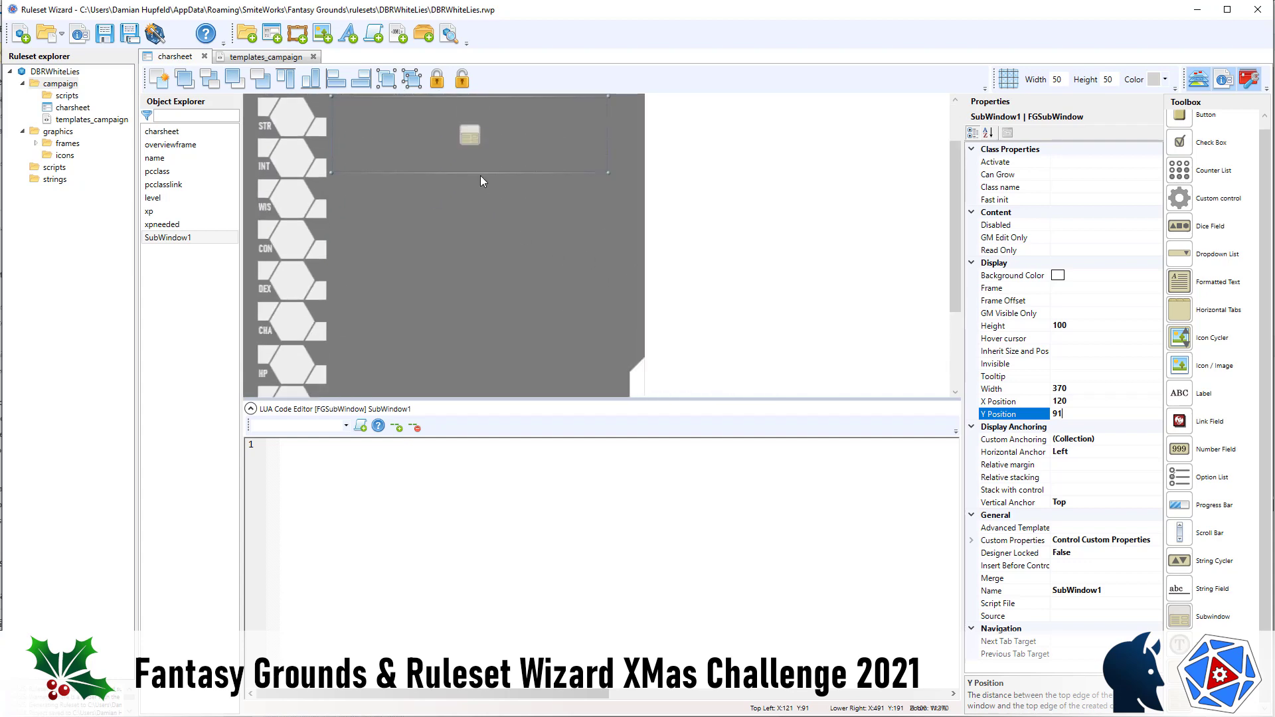
pyautogui.moveTo(480, 174); pyautogui.dragTo(480, 352)
pyautogui.scroll(-2, 566, 300)
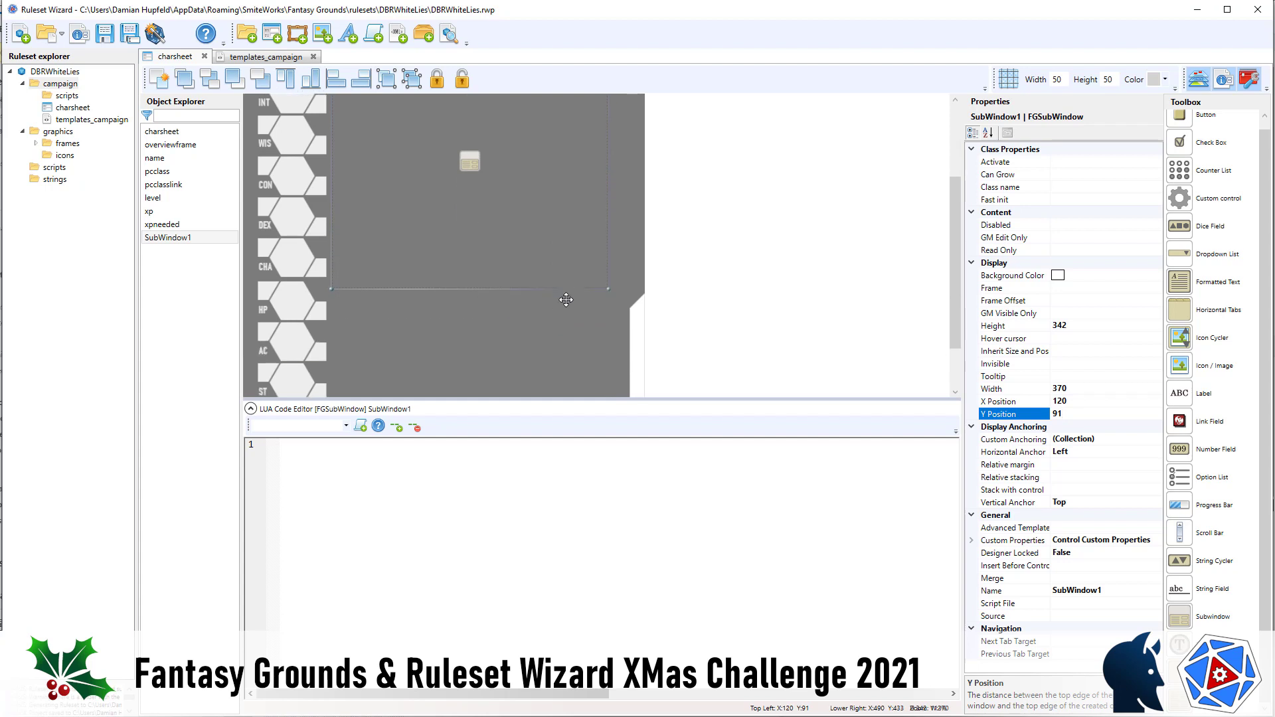
pyautogui.scroll(-2, 566, 299)
pyautogui.moveTo(515, 221); pyautogui.dragTo(508, 376)
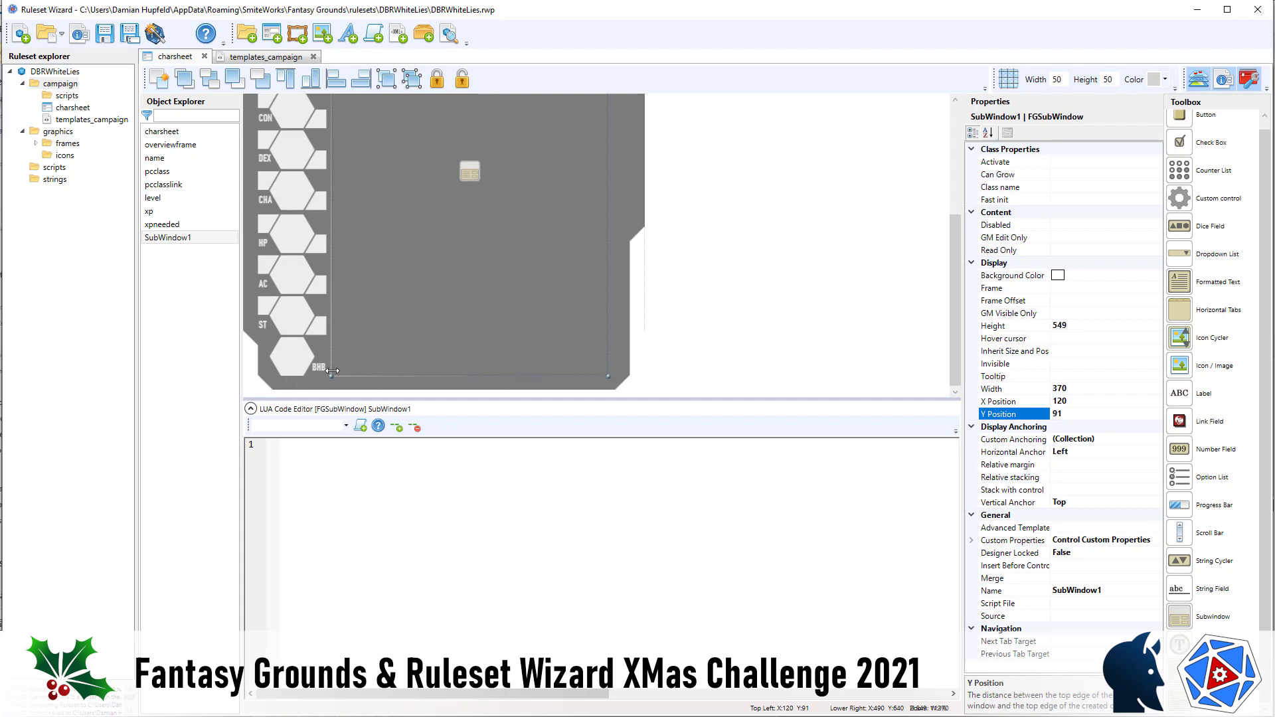
pyautogui.scroll(6, 605, 346)
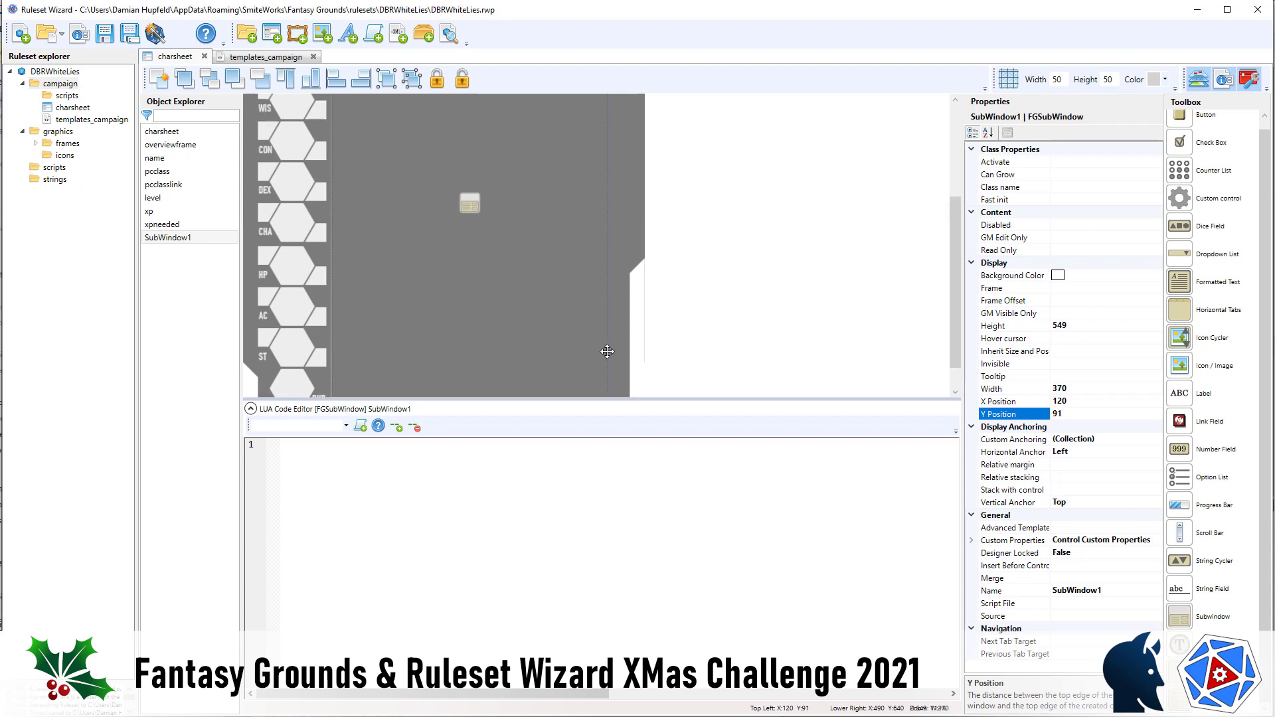
pyautogui.scroll(-6, 604, 346)
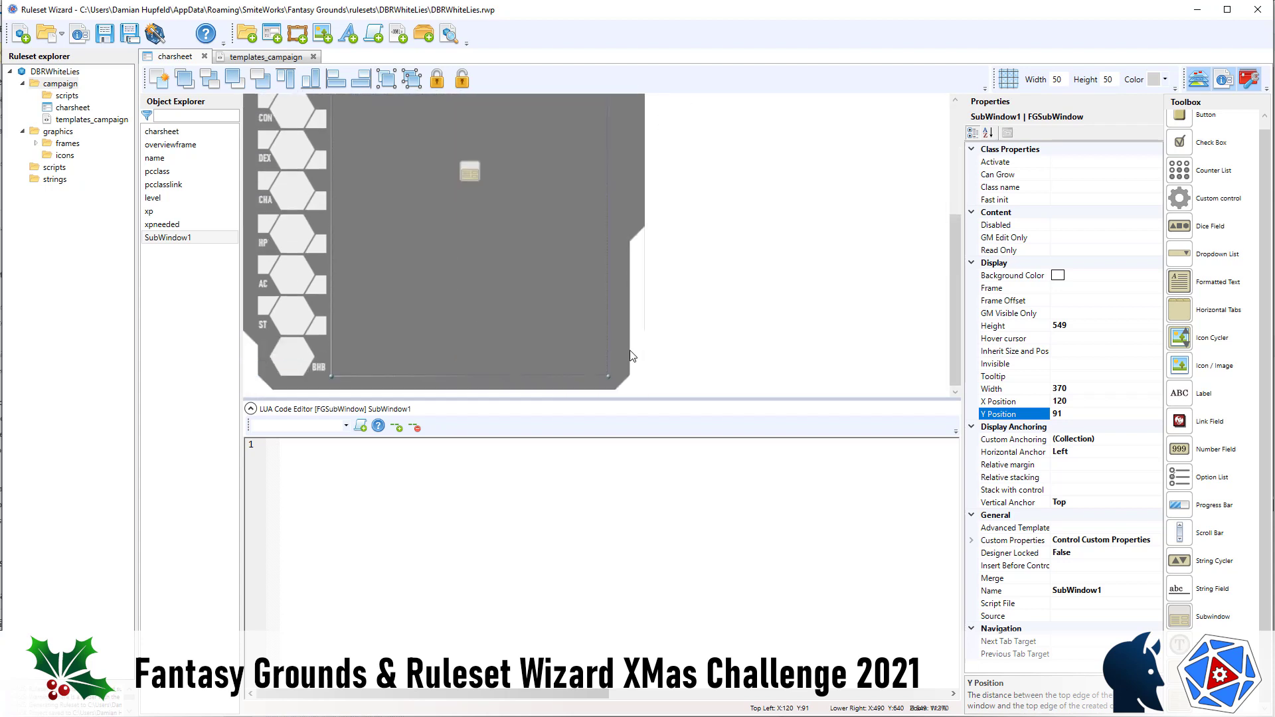
pyautogui.scroll(5, 511, 303)
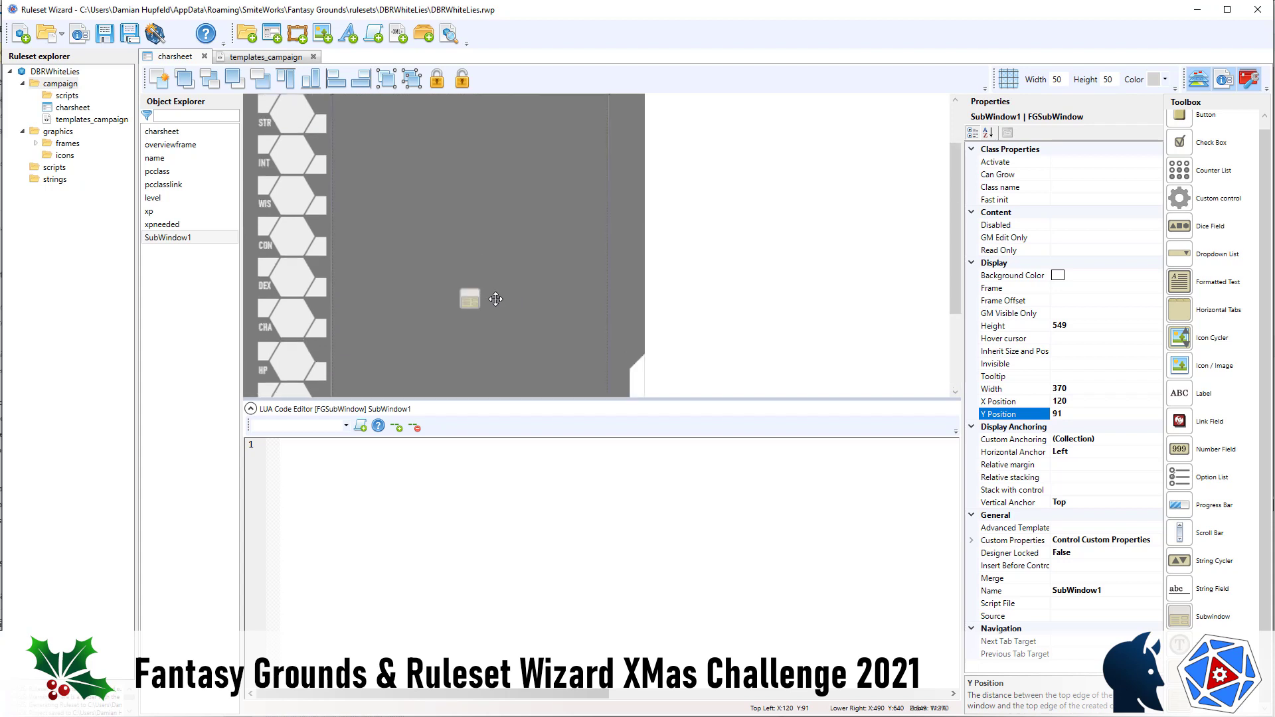
# Rename the subwindow control to main and set its merge mode to replace.
pyautogui.click(1123, 594)
pyautogui.click(1123, 594)
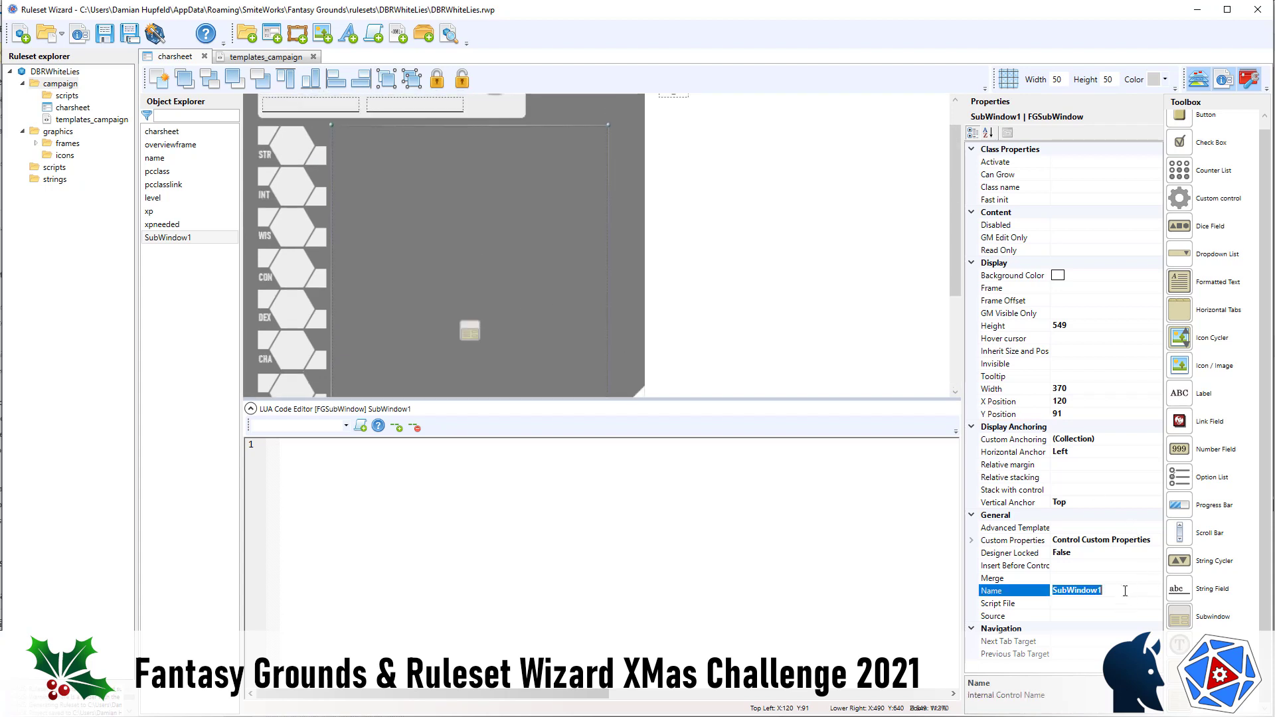
pyautogui.write('main')
pyautogui.press('Return')
pyautogui.click(1075, 575)
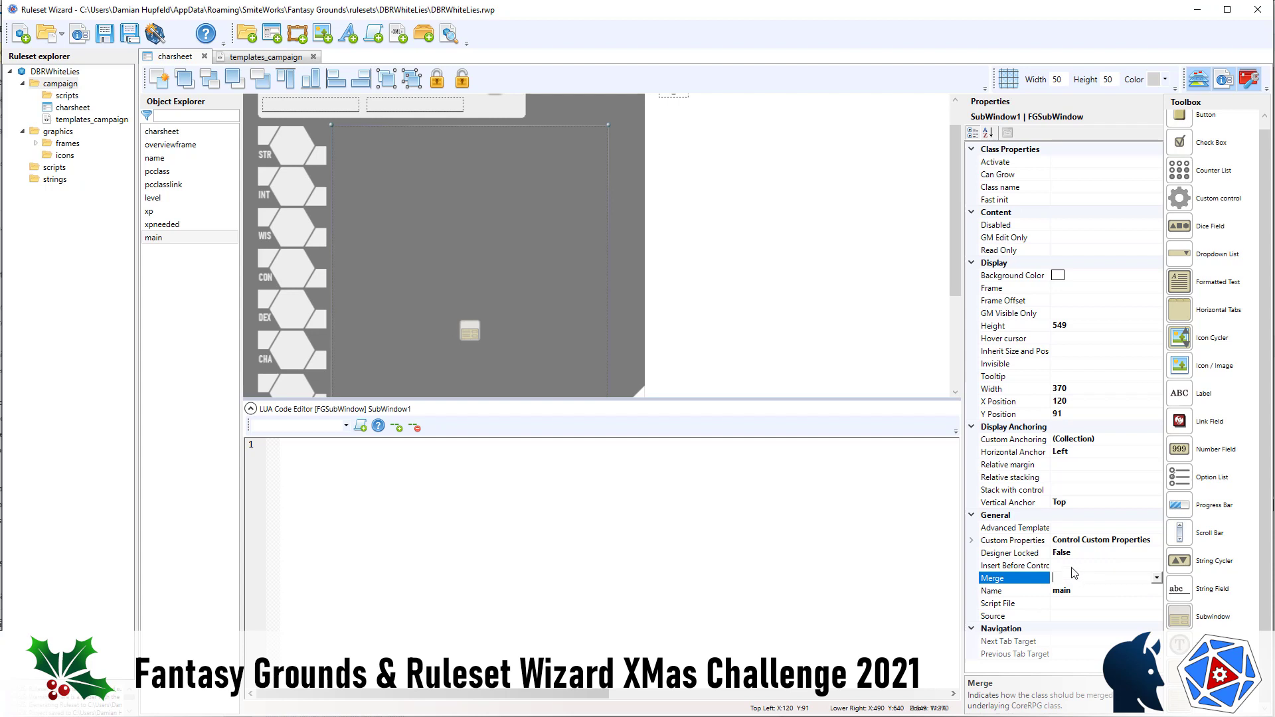
pyautogui.press('Down')
pyautogui.write('replace')
pyautogui.scroll(1, 537, 233)
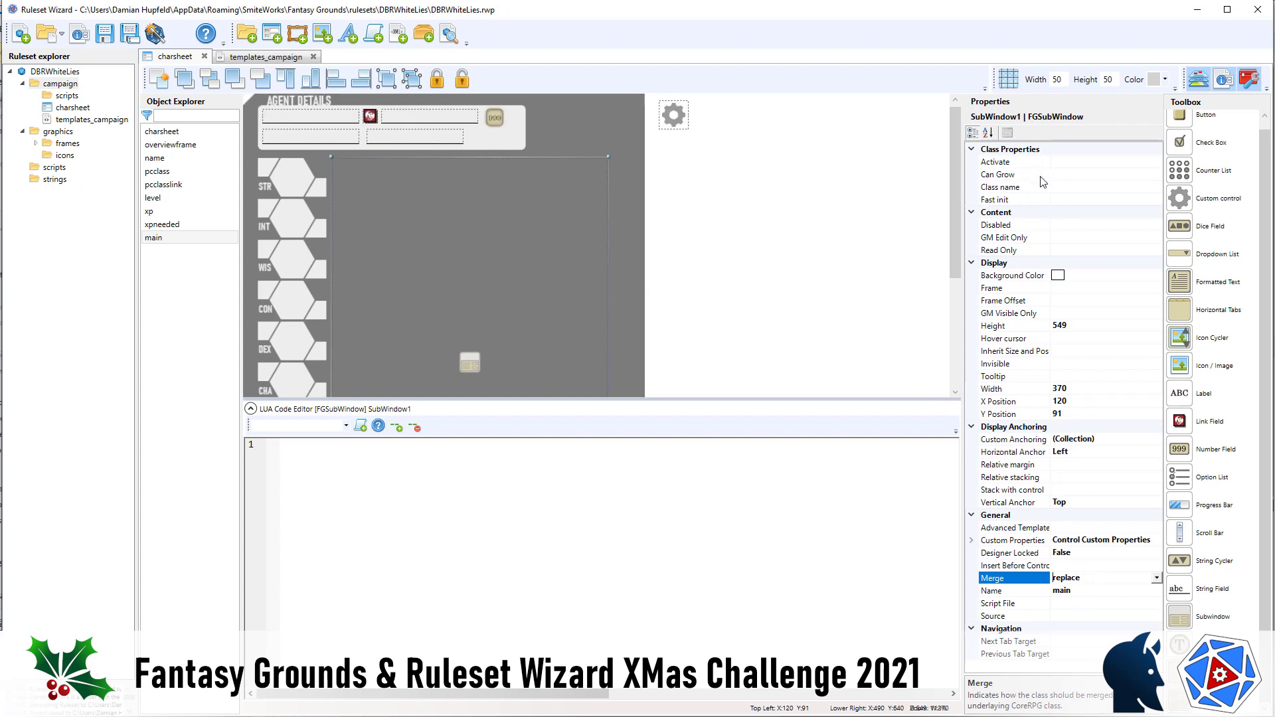
# Set the main subwindow's class name to charsheet_main.
pyautogui.click(1067, 188)
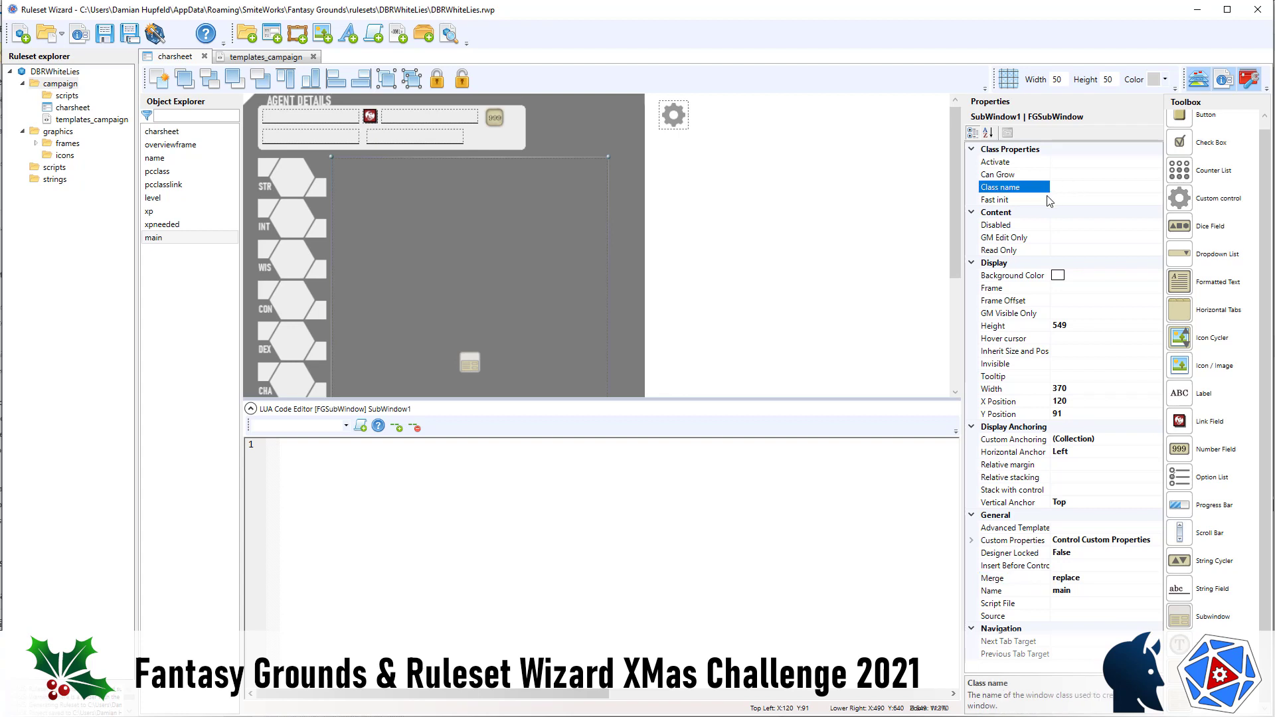
pyautogui.hotkey('alt', 'Tab')
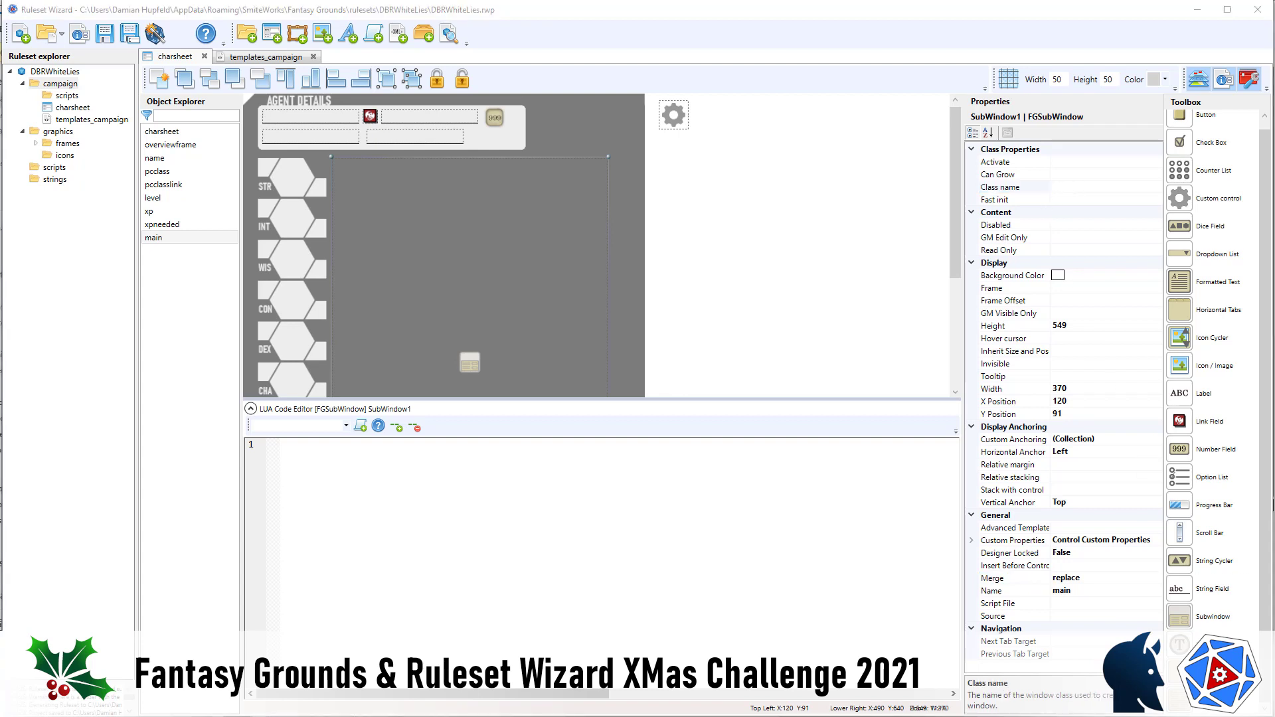
pyautogui.click(1081, 188)
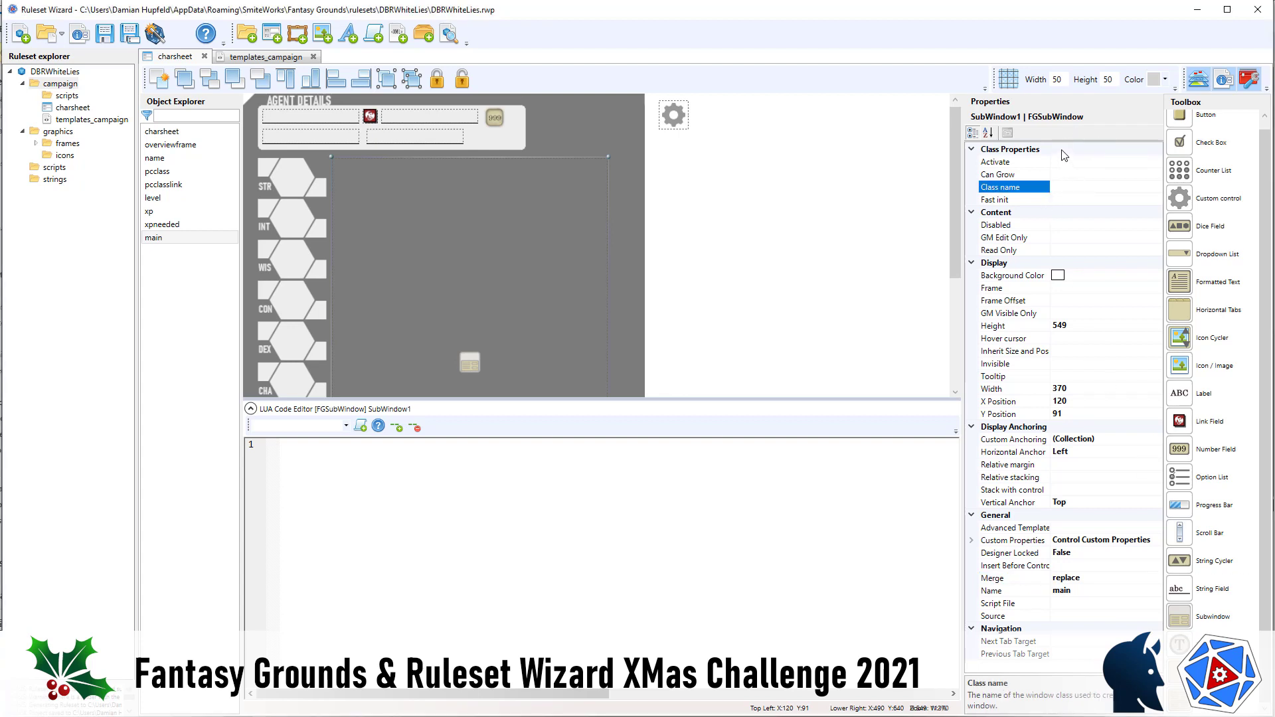
pyautogui.write('charsheet_main')
# Set the main subwindow's Can Grow to False, and its Activate and Fast init to True.
pyautogui.click(1081, 176)
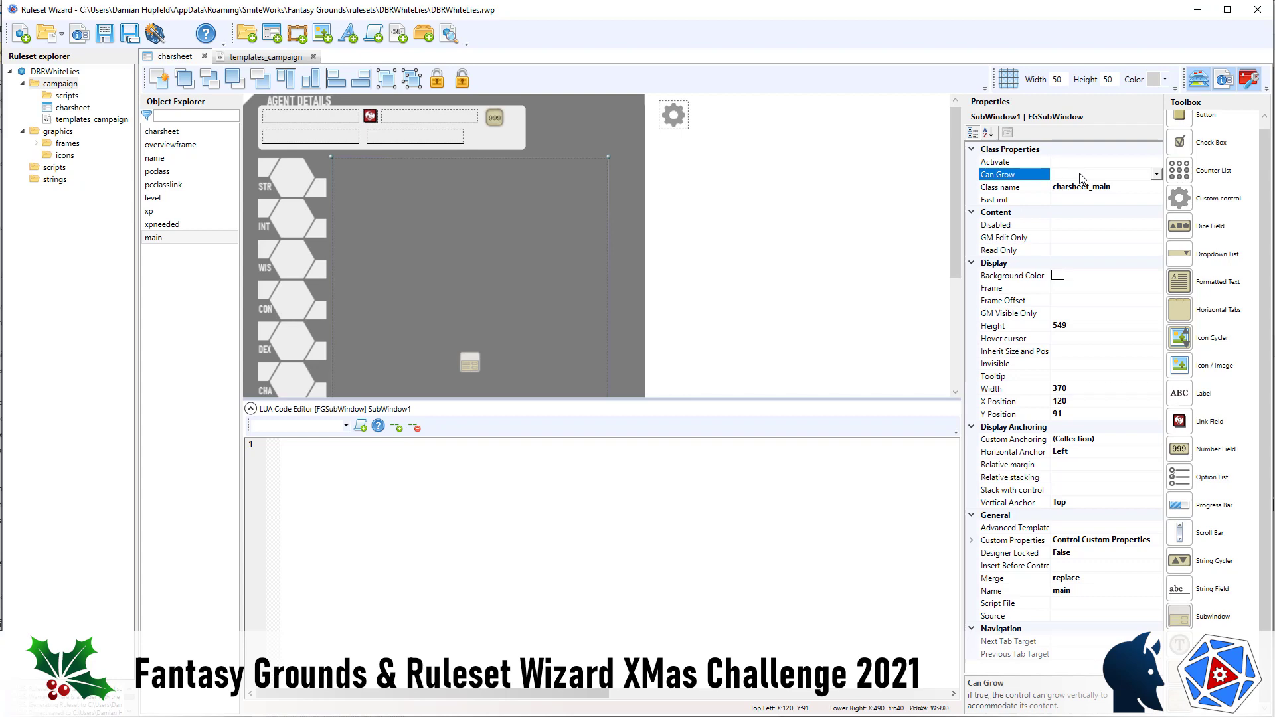
pyautogui.doubleClick(1080, 174)
pyautogui.click(1080, 162)
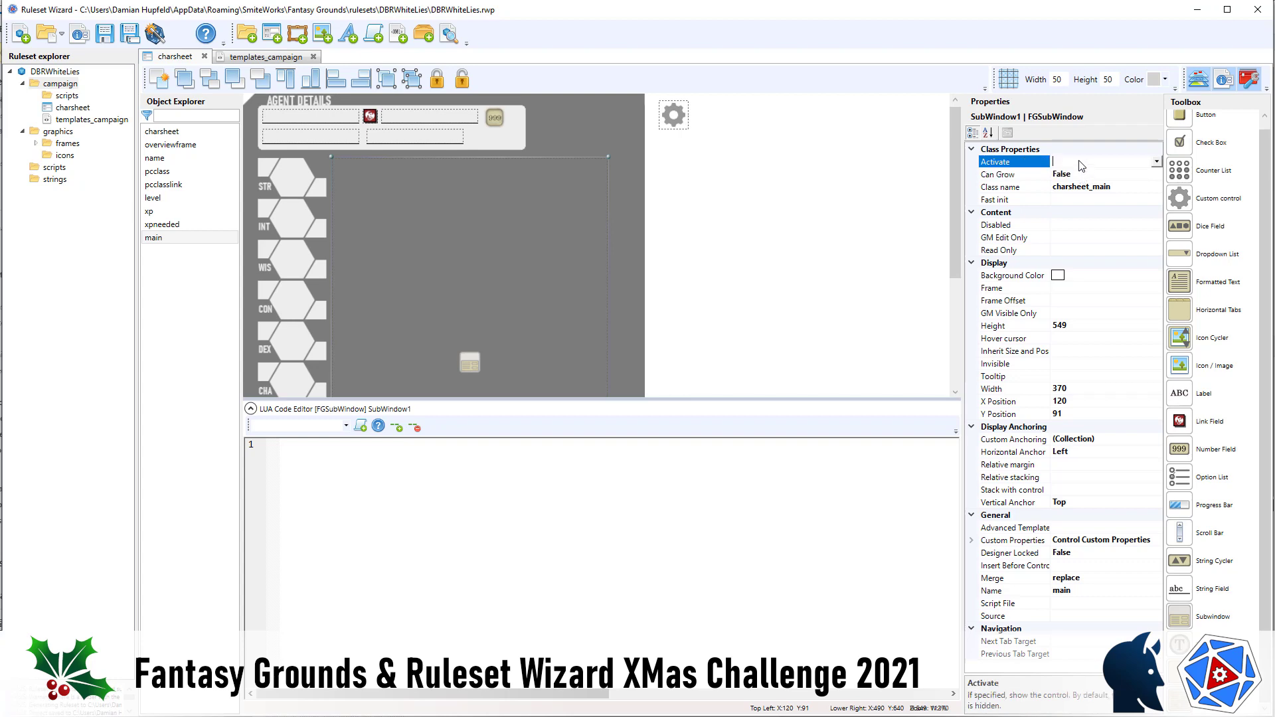
pyautogui.doubleClick(1081, 162)
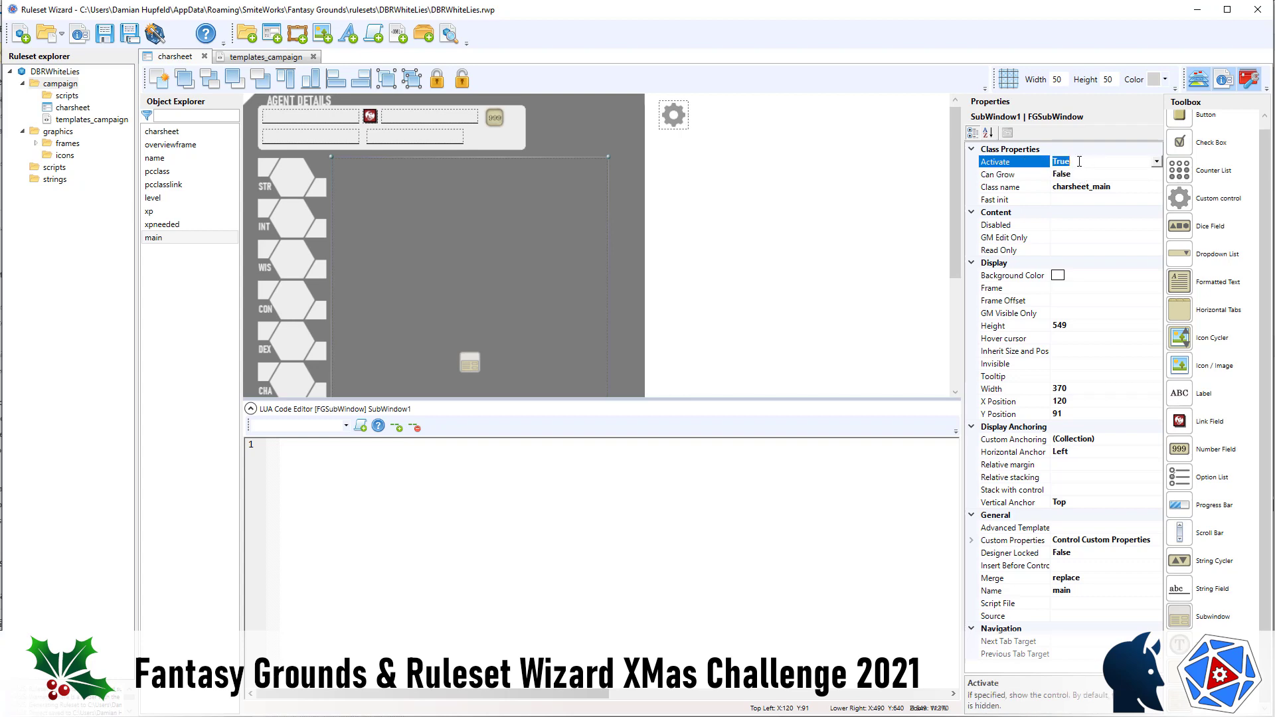
pyautogui.click(1077, 200)
pyautogui.doubleClick(1075, 203)
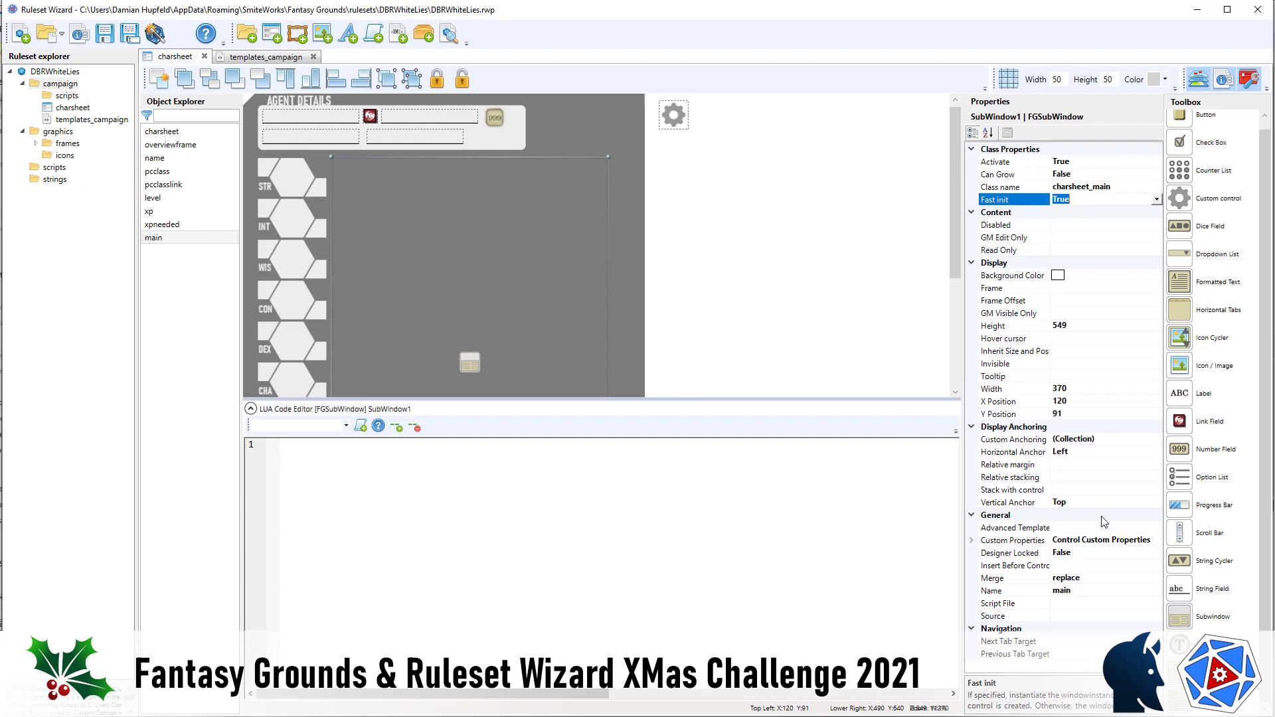
pyautogui.click(813, 286)
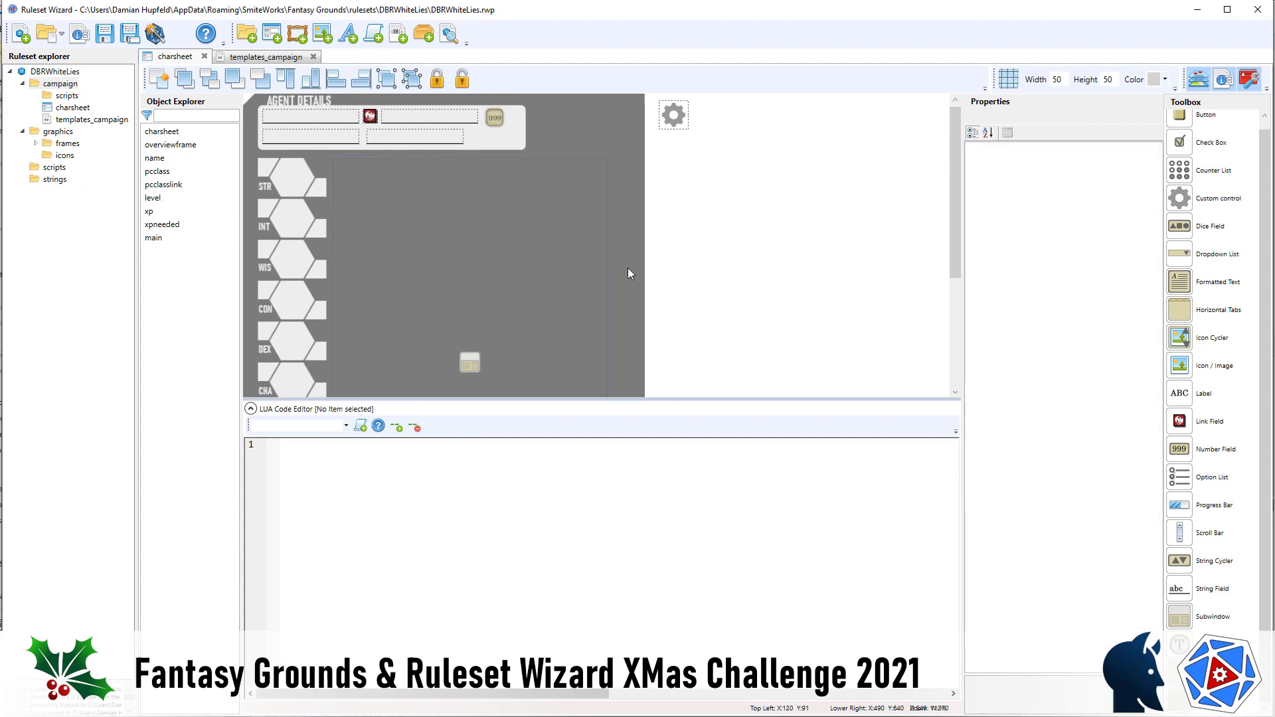
pyautogui.click(601, 268)
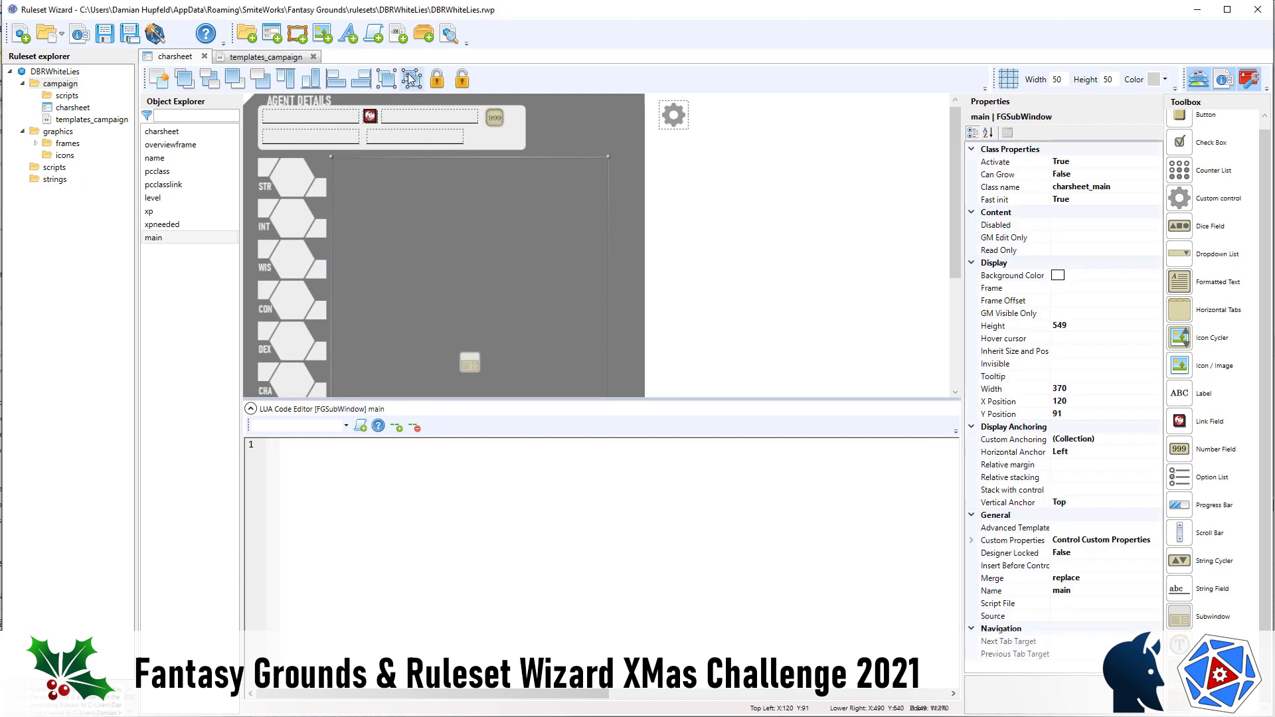
# Lock the main subwindow and duplicate it, aligning the copy over the original at X 120, Y 91.
pyautogui.click(437, 80)
pyautogui.click(764, 207)
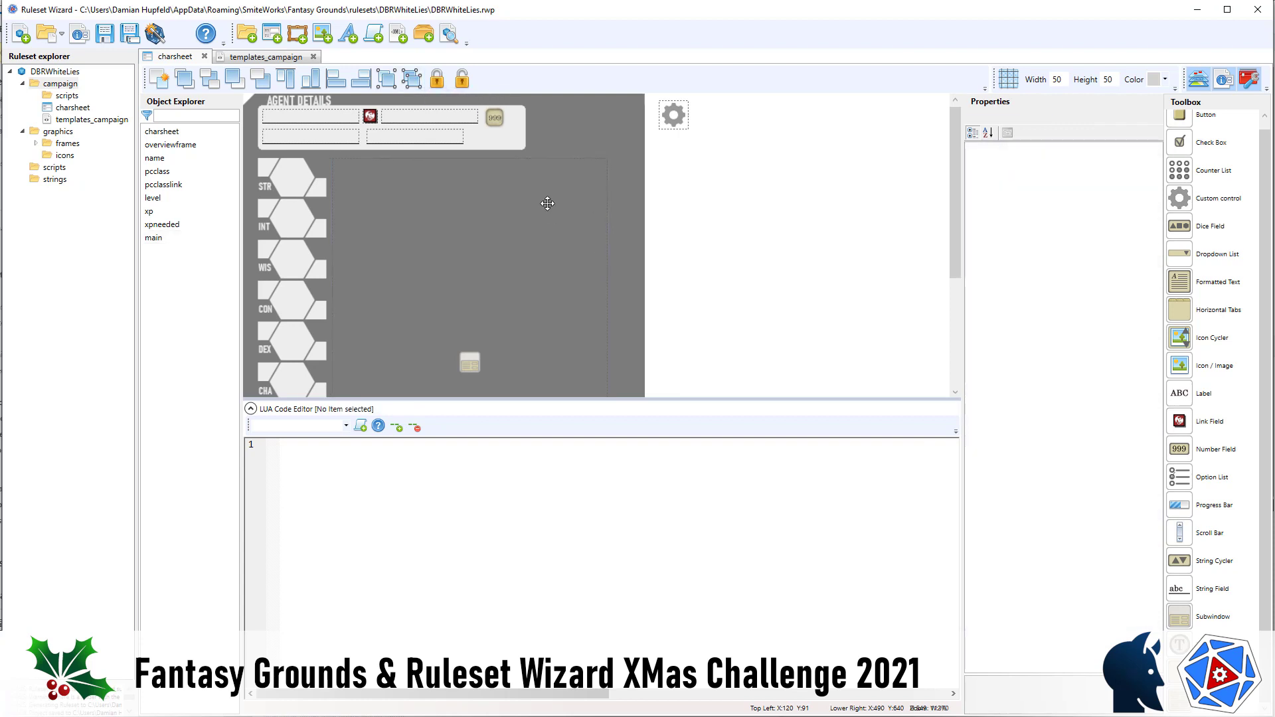
pyautogui.click(547, 201)
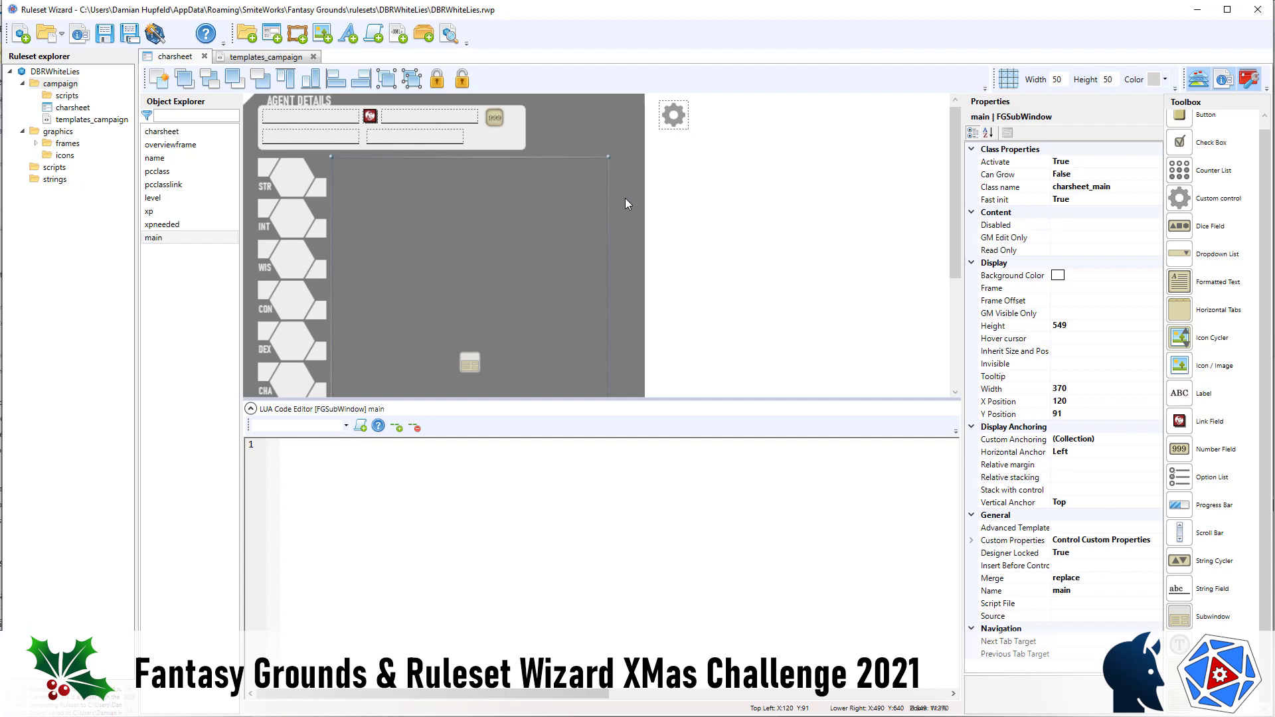
pyautogui.hotkey('ctrl', 'v')
pyautogui.press('Up')
pyautogui.press('Left')
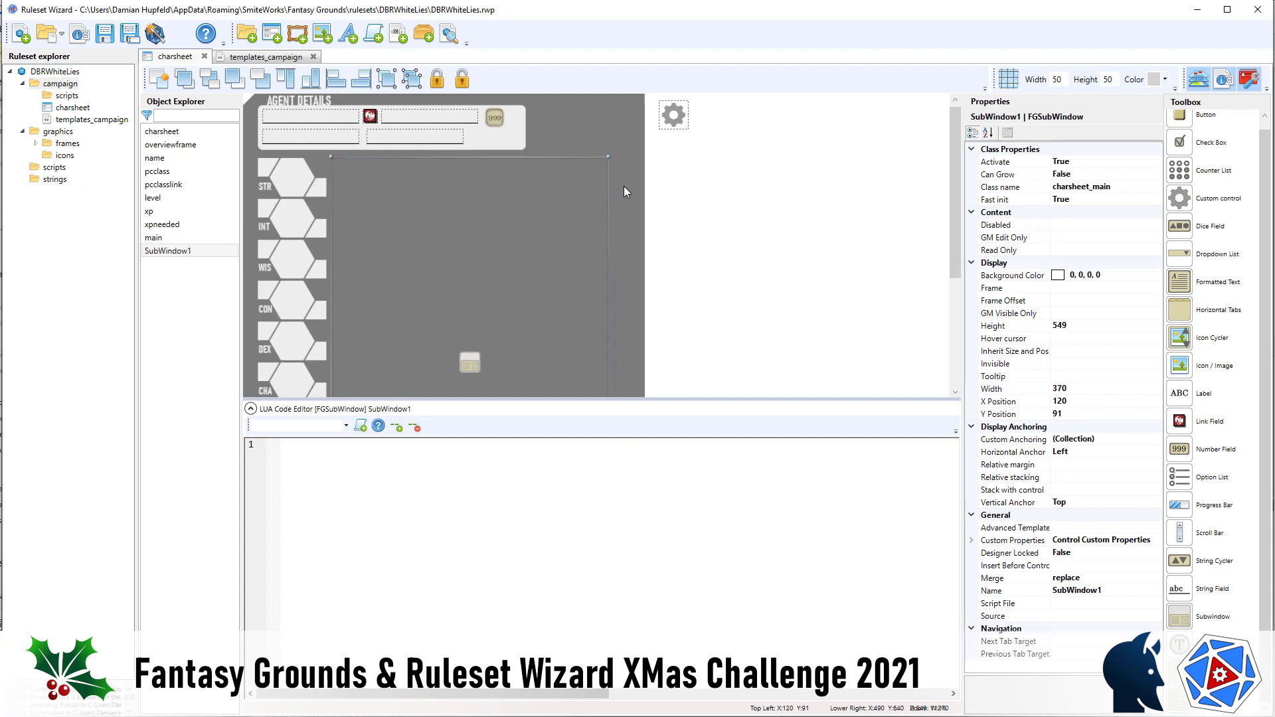
# Name the copied subwindow inventory and set its class name to charsheet_inventory.
pyautogui.click(1133, 594)
pyautogui.write('inventory')
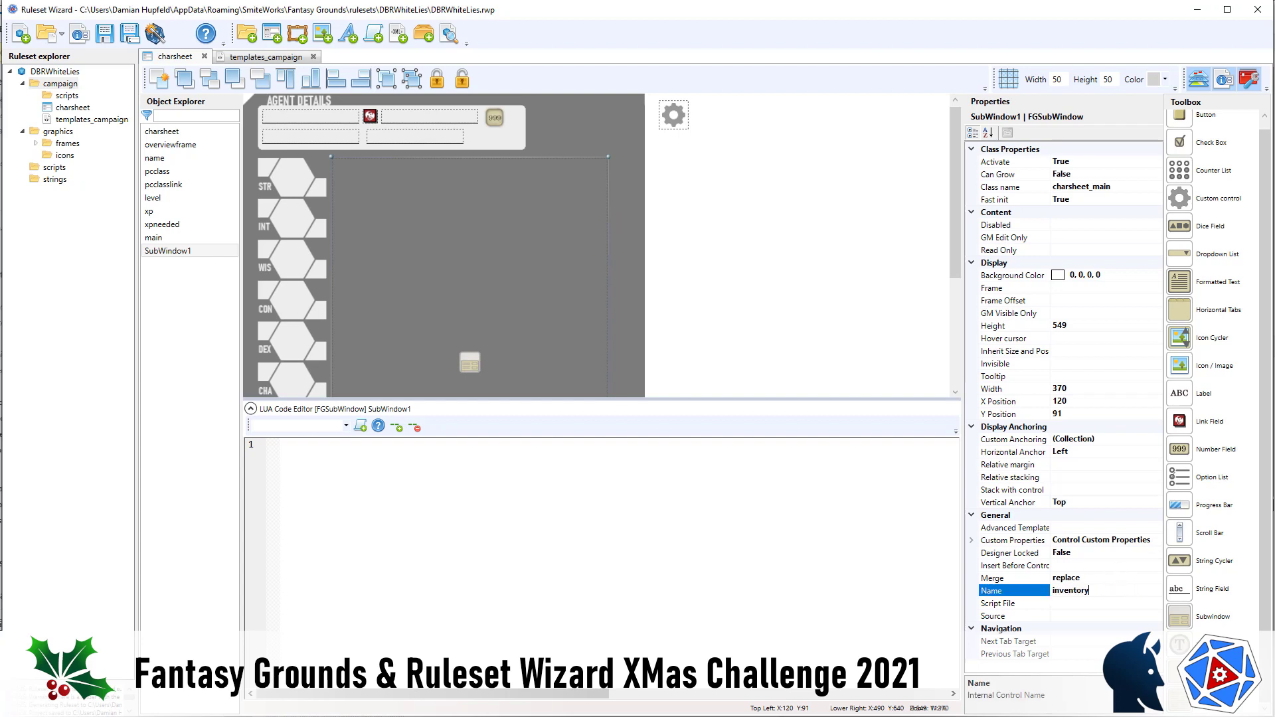
pyautogui.click(1098, 188)
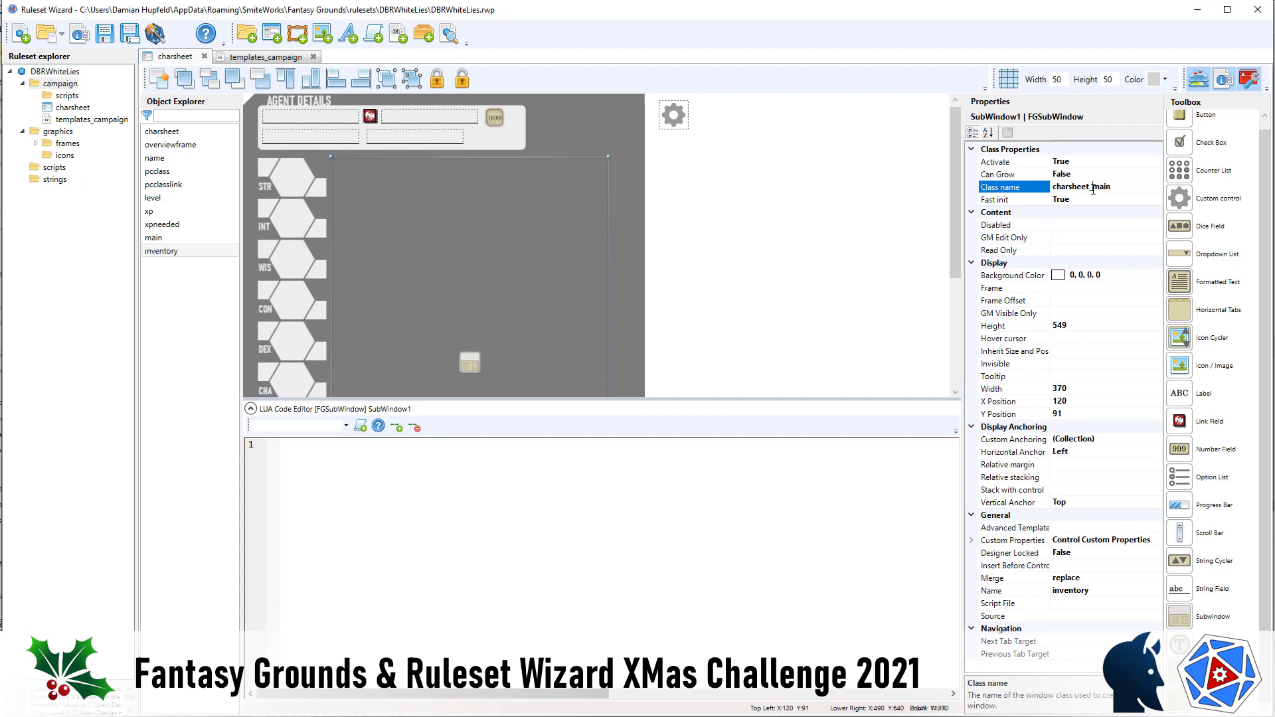
pyautogui.moveTo(1092, 189); pyautogui.dragTo(1134, 191)
pyautogui.write('inventory')
# Set the inventory subwindow's merge mode to join and lock it in the designer.
pyautogui.click(1097, 577)
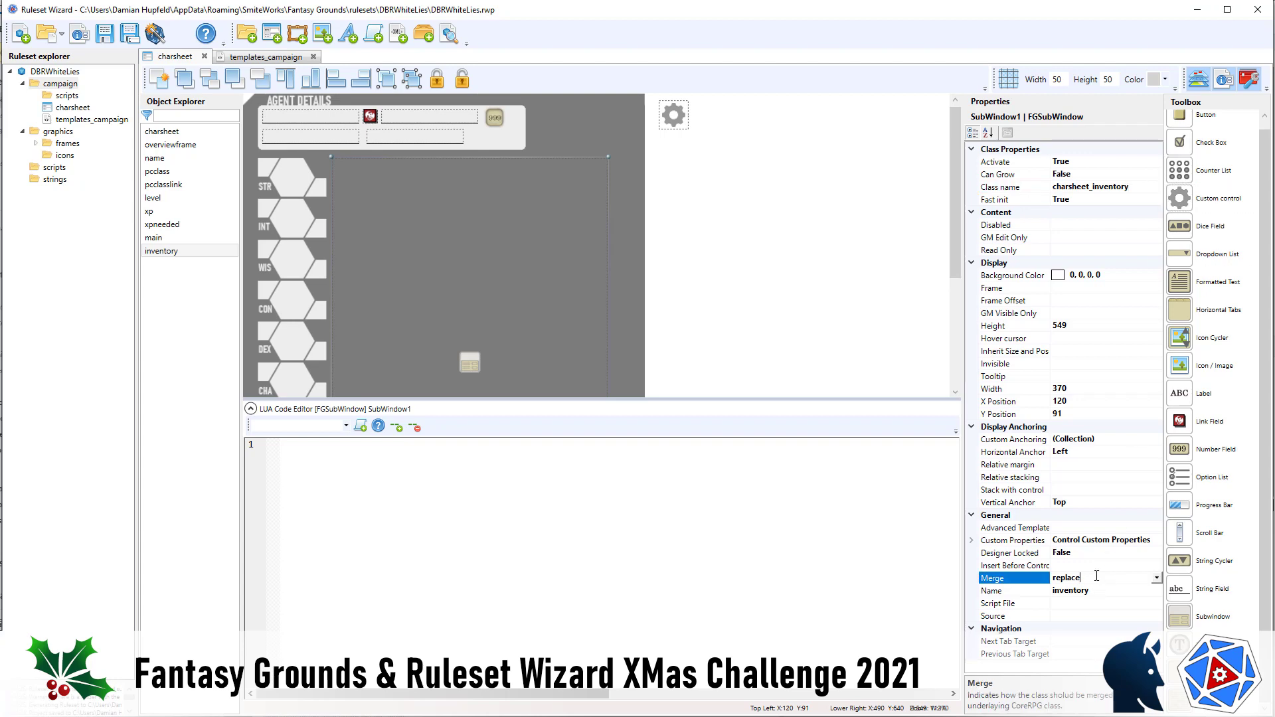
pyautogui.scroll(1, 1096, 576)
pyautogui.click(665, 228)
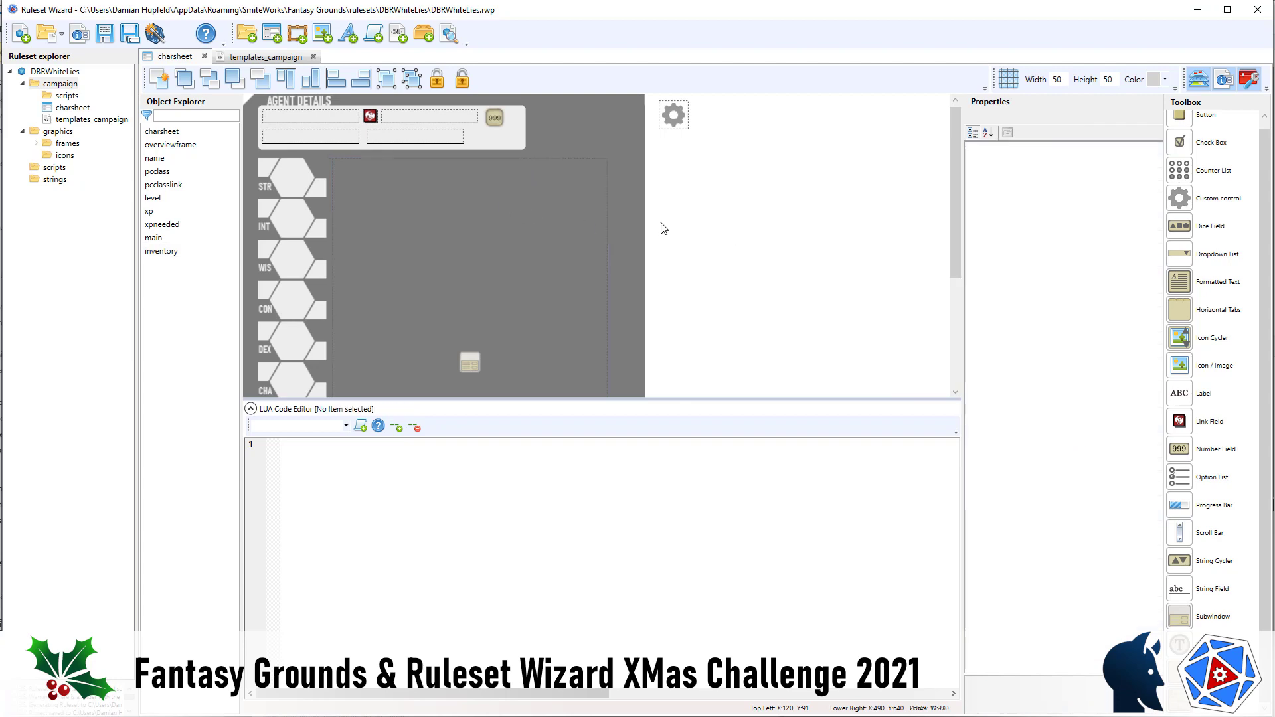
# Duplicate the inventory subwindow and align the copy over the original at X 120, Y 91.
pyautogui.click(190, 252)
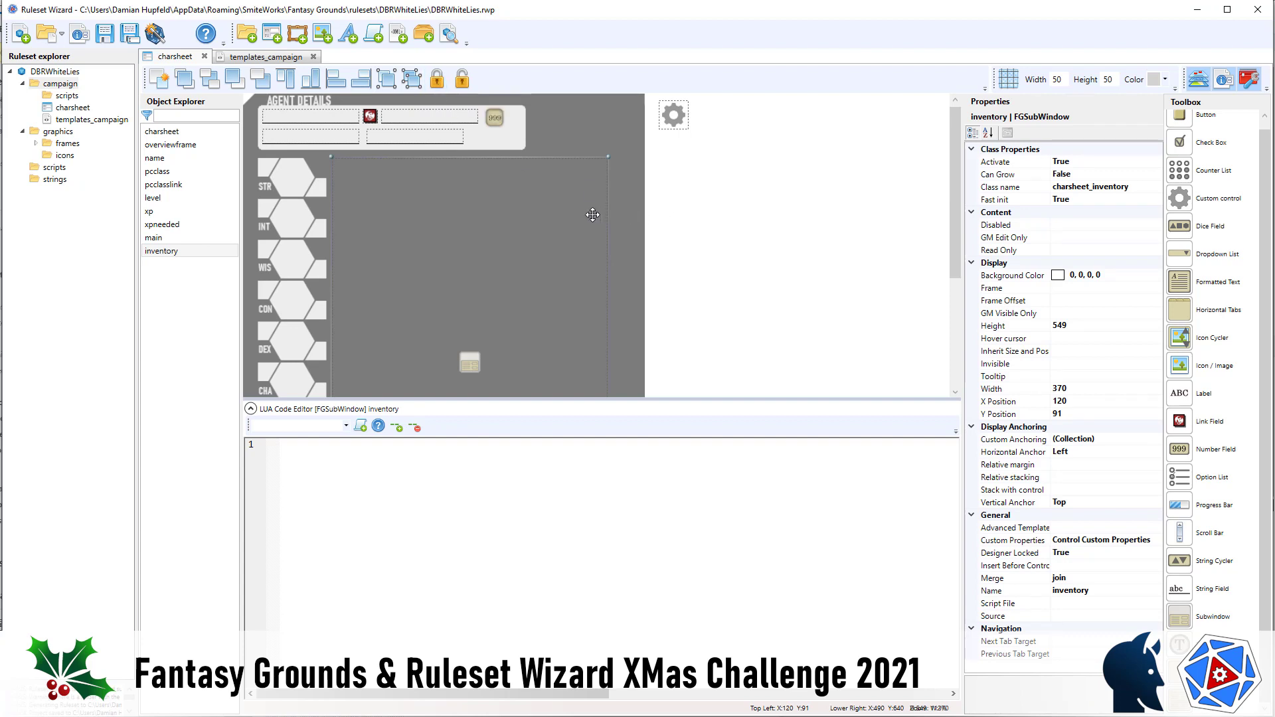
pyautogui.hotkey('ctrl', 'c')
pyautogui.hotkey('ctrl', 'v')
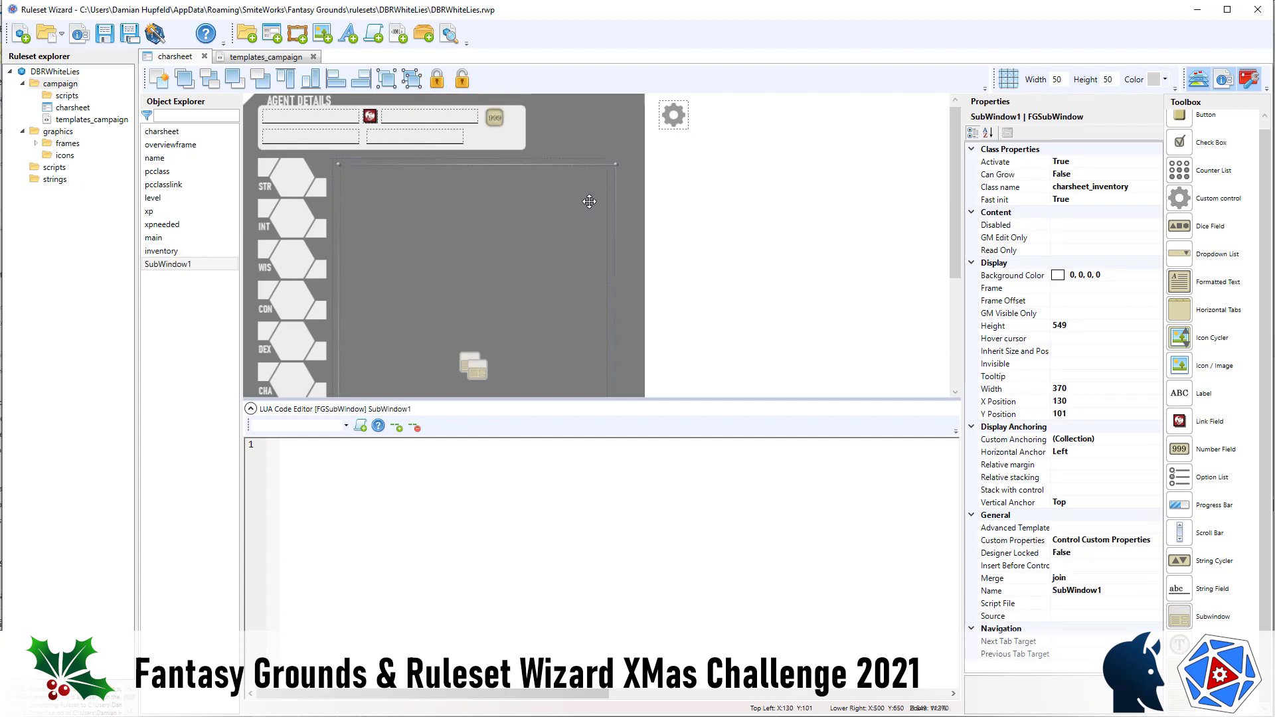
pyautogui.press('Left')
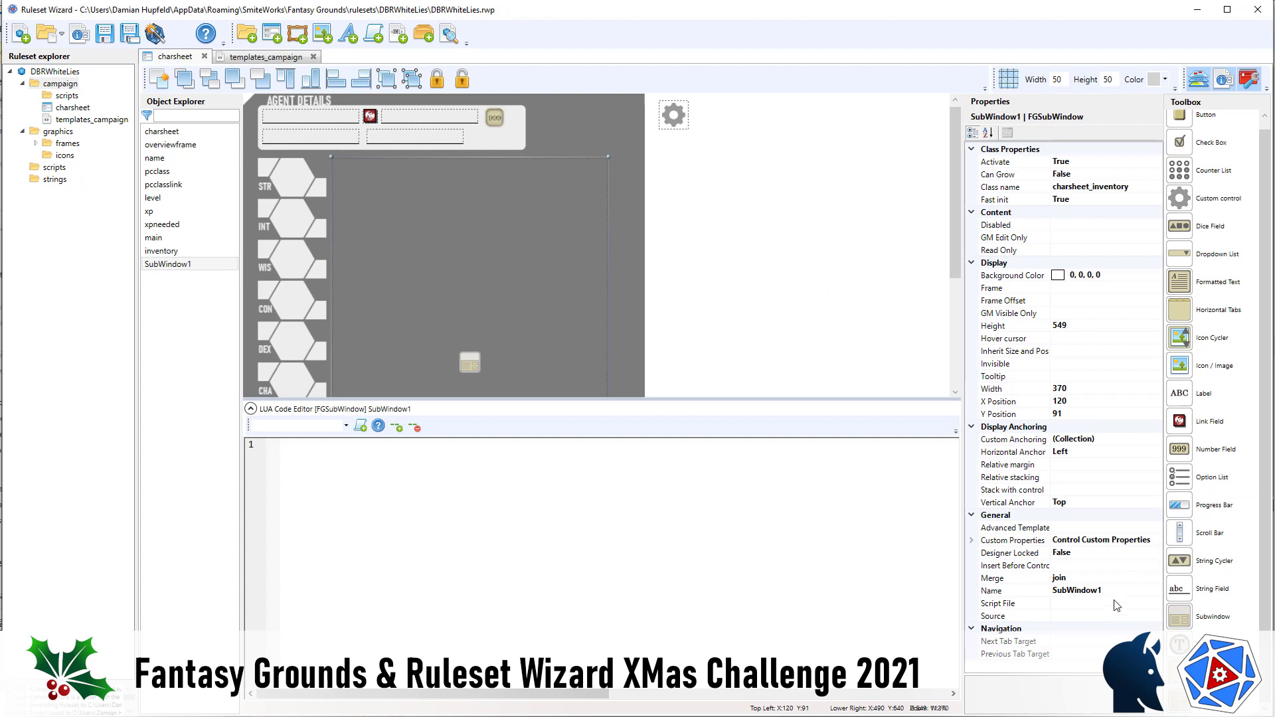
# Name the new subwindow copy notes and set its class name to charsheet_notes.
pyautogui.click(1119, 591)
pyautogui.doubleClick(1119, 591)
pyautogui.write('notes')
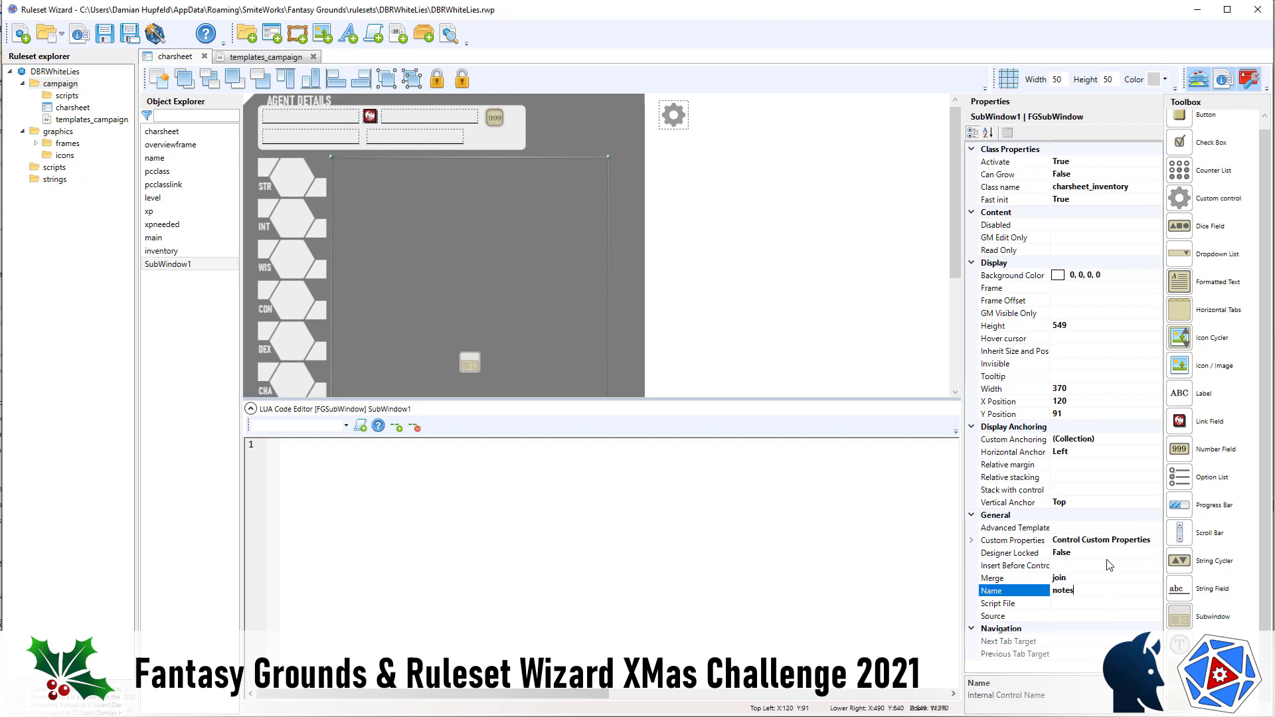
pyautogui.press('Return')
pyautogui.click(1092, 188)
pyautogui.moveTo(1093, 187); pyautogui.dragTo(1157, 189)
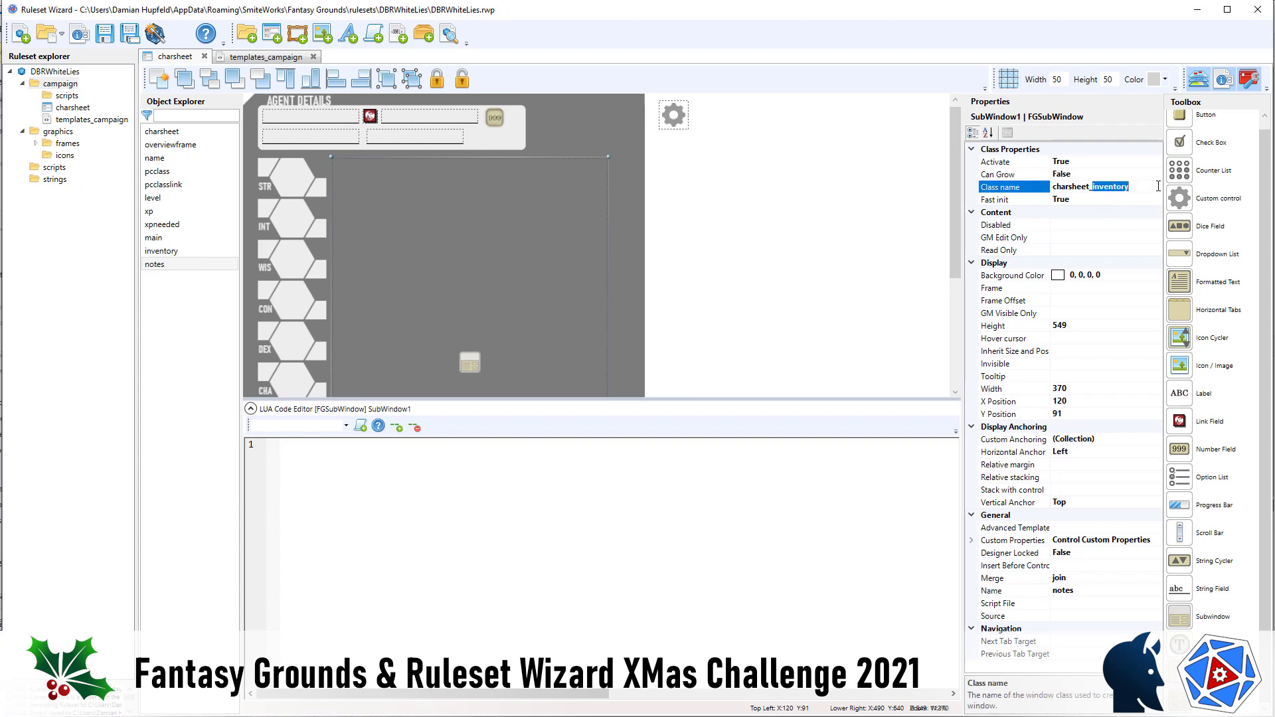
pyautogui.write('n')
pyautogui.click(789, 261)
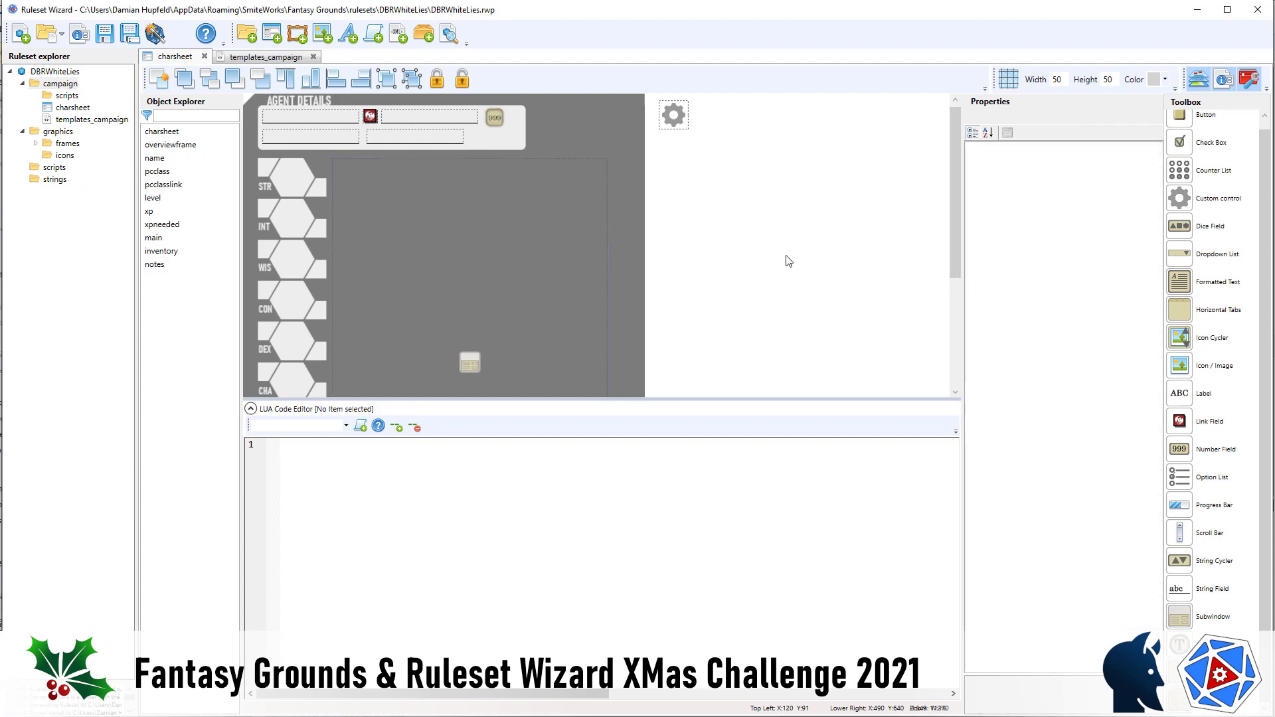
# Duplicate the overviewframe custom control and place the copy directly below the original at X 559, Y 63.
pyautogui.click(673, 118)
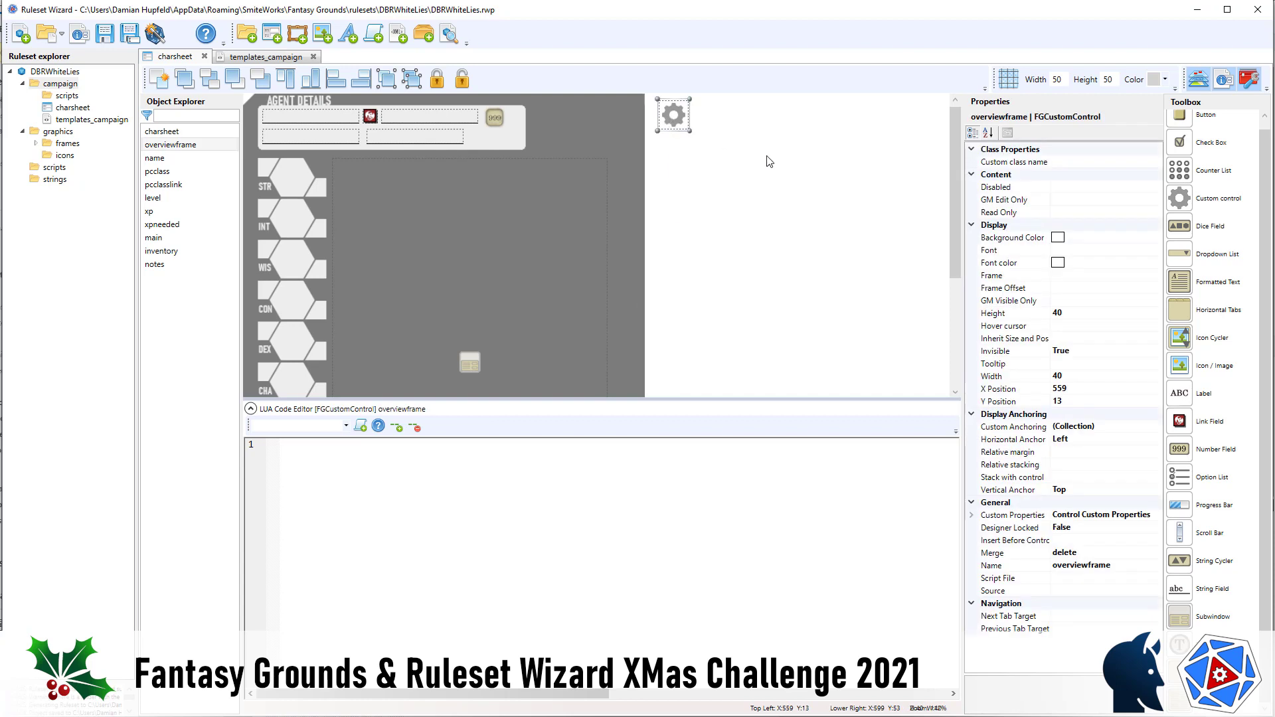
pyautogui.hotkey('ctrl', 'v')
pyautogui.press('Down')
pyautogui.press('Down')
pyautogui.press('Down')
pyautogui.press('Down')
pyautogui.press('Down')
pyautogui.press('Down')
pyautogui.press('Down')
pyautogui.press('Down')
pyautogui.press('Down')
pyautogui.press('Down')
pyautogui.press('Down')
pyautogui.press('Down')
pyautogui.press('Down')
pyautogui.press('Down')
pyautogui.press('Down')
pyautogui.press('Down')
pyautogui.press('Down')
pyautogui.press('Down')
pyautogui.press('Down')
pyautogui.press('Down')
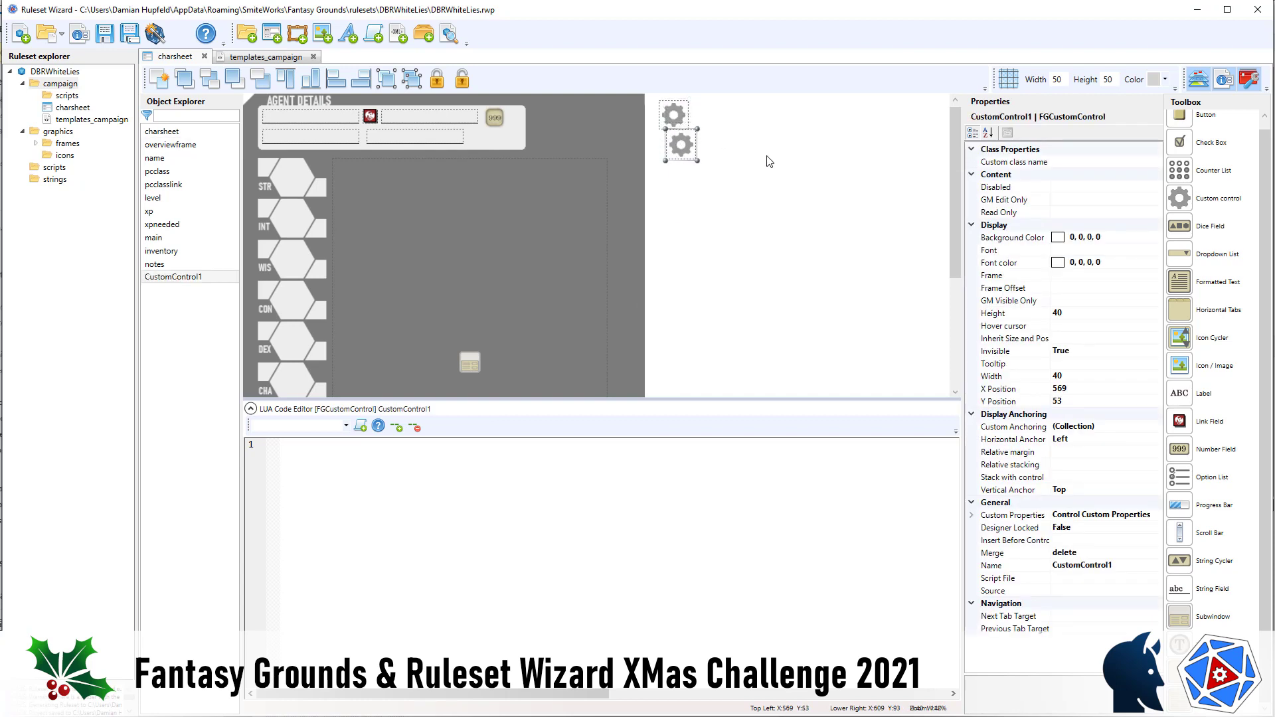
pyautogui.press('Left')
pyautogui.press('Left')
pyautogui.press('Left')
pyautogui.press('Left')
pyautogui.press('Left')
pyautogui.press('Left')
pyautogui.press('Left')
pyautogui.press('Left')
pyautogui.press('Left')
pyautogui.press('Left')
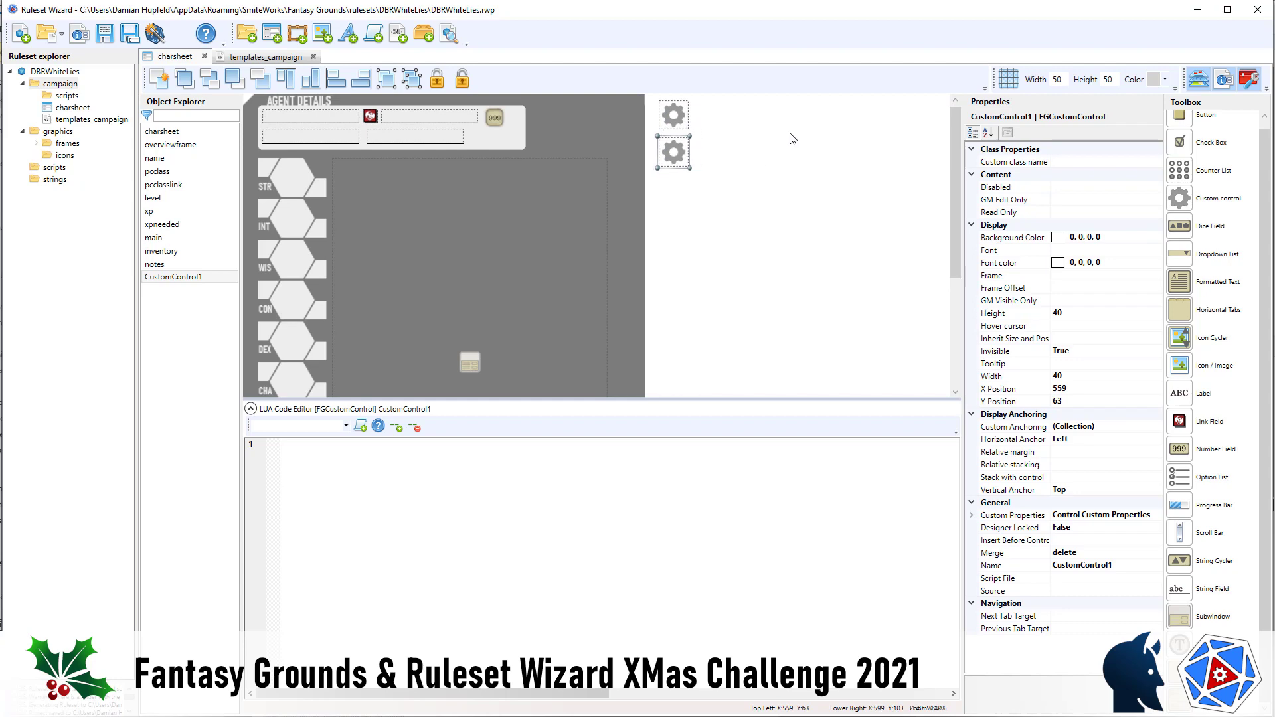
# Rename the copied custom control to abilities, keeping its merge mode as delete.
pyautogui.click(1095, 566)
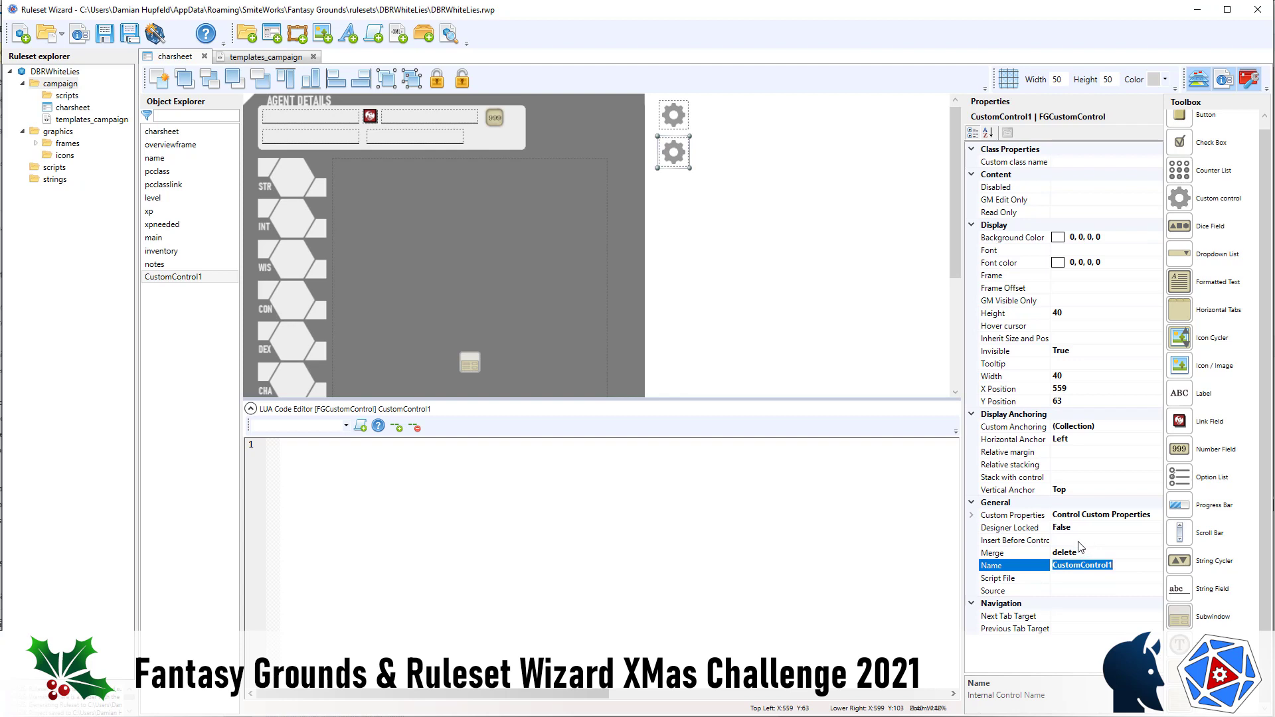
pyautogui.write('abilities')
pyautogui.click(804, 233)
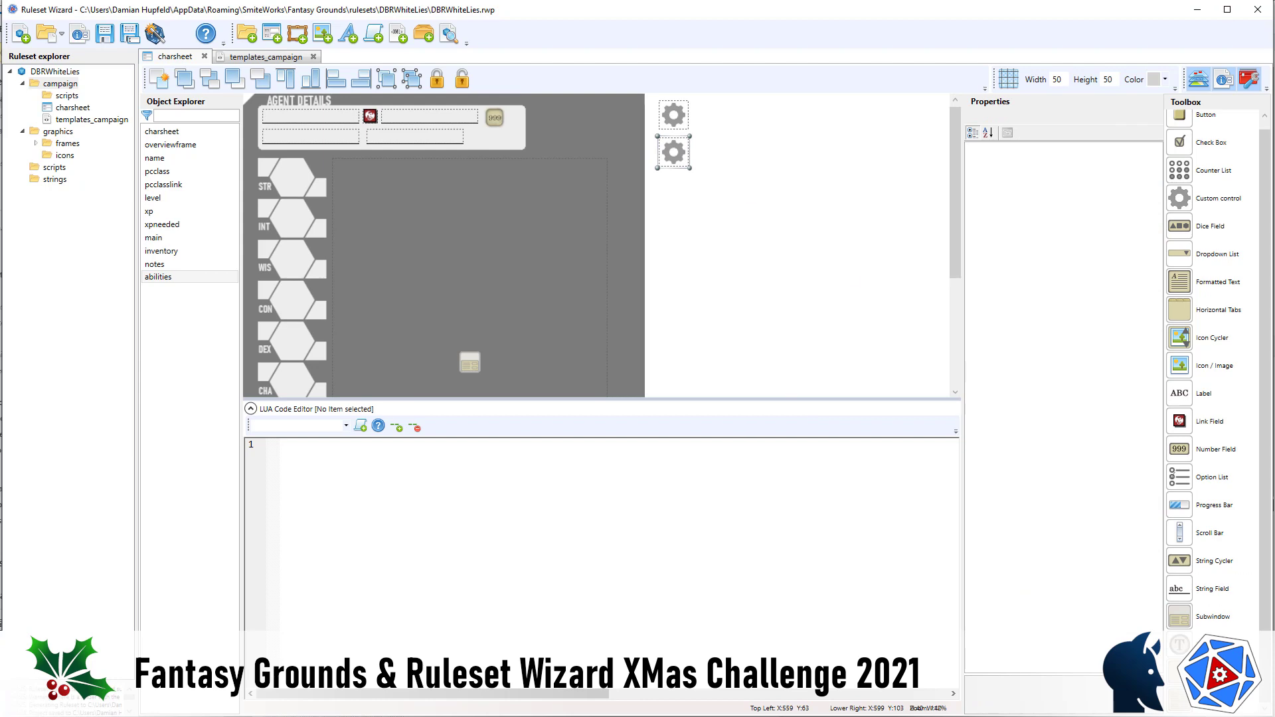
# Switch to Notepad++ and review the subwindow and tab definitions in CoreRPG's record_char.xml.
pyautogui.hotkey('alt', 'Tab')
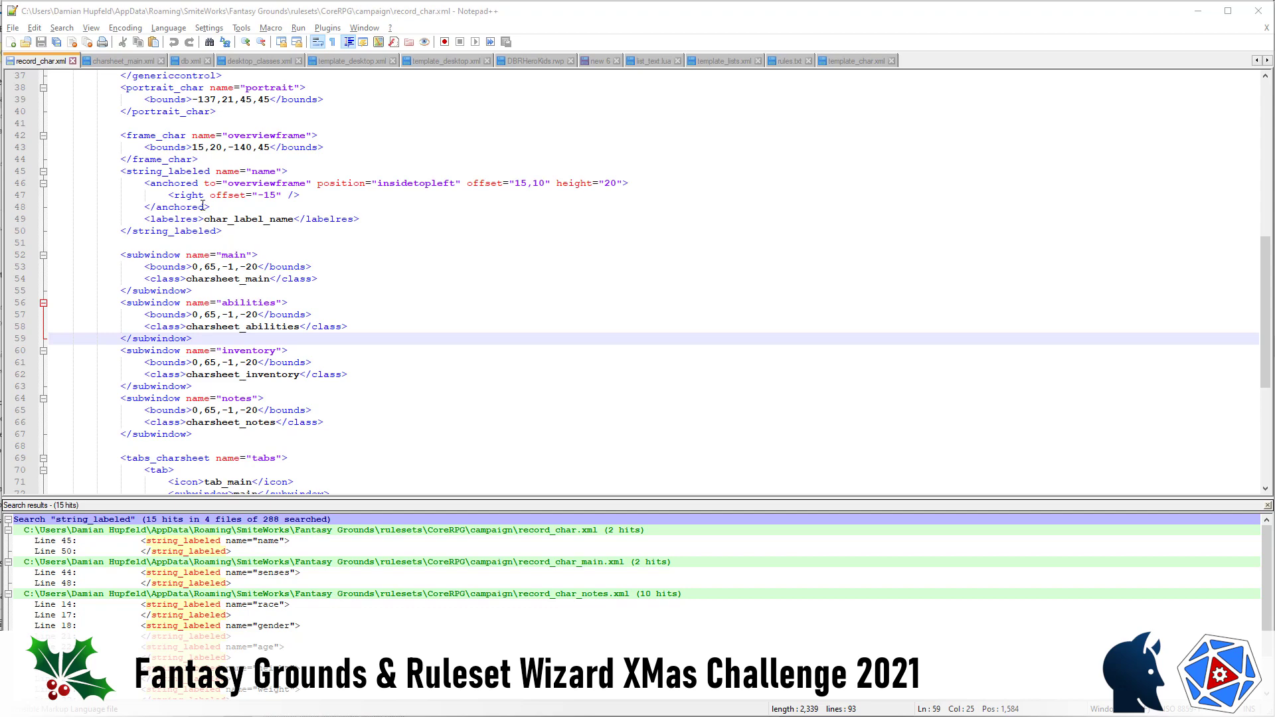
pyautogui.scroll(-4, 256, 257)
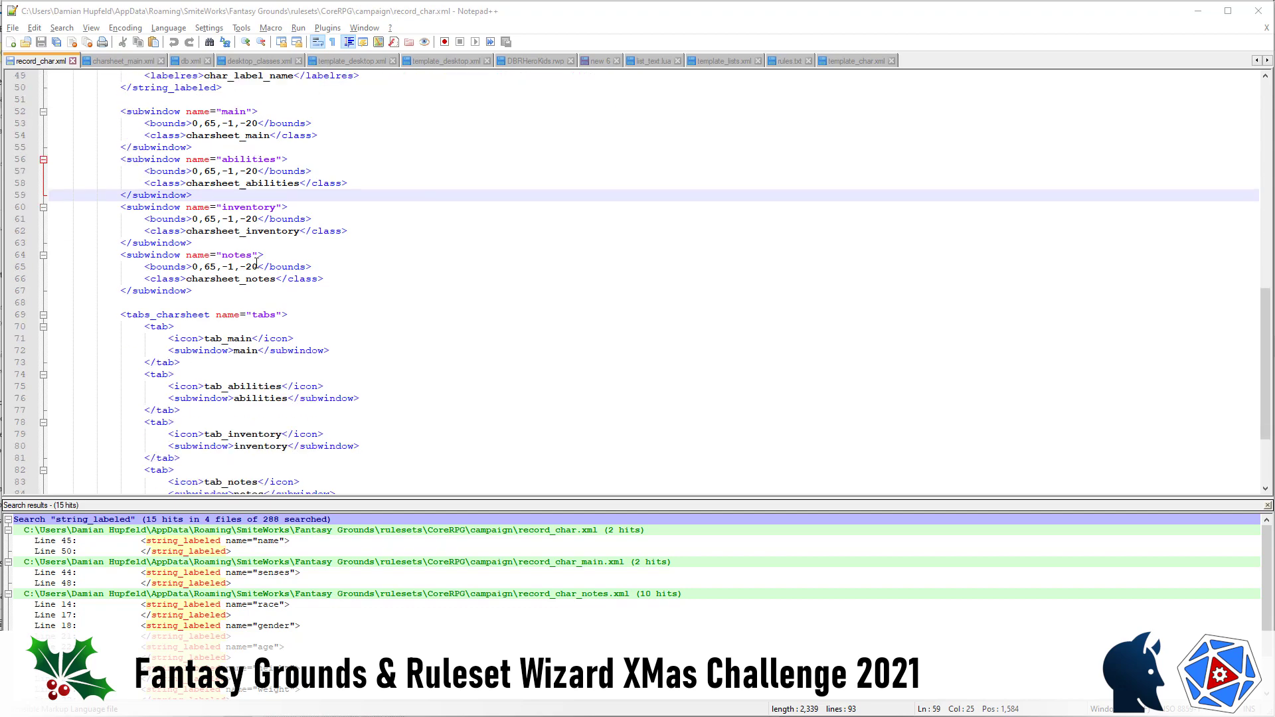
pyautogui.scroll(-1, 257, 267)
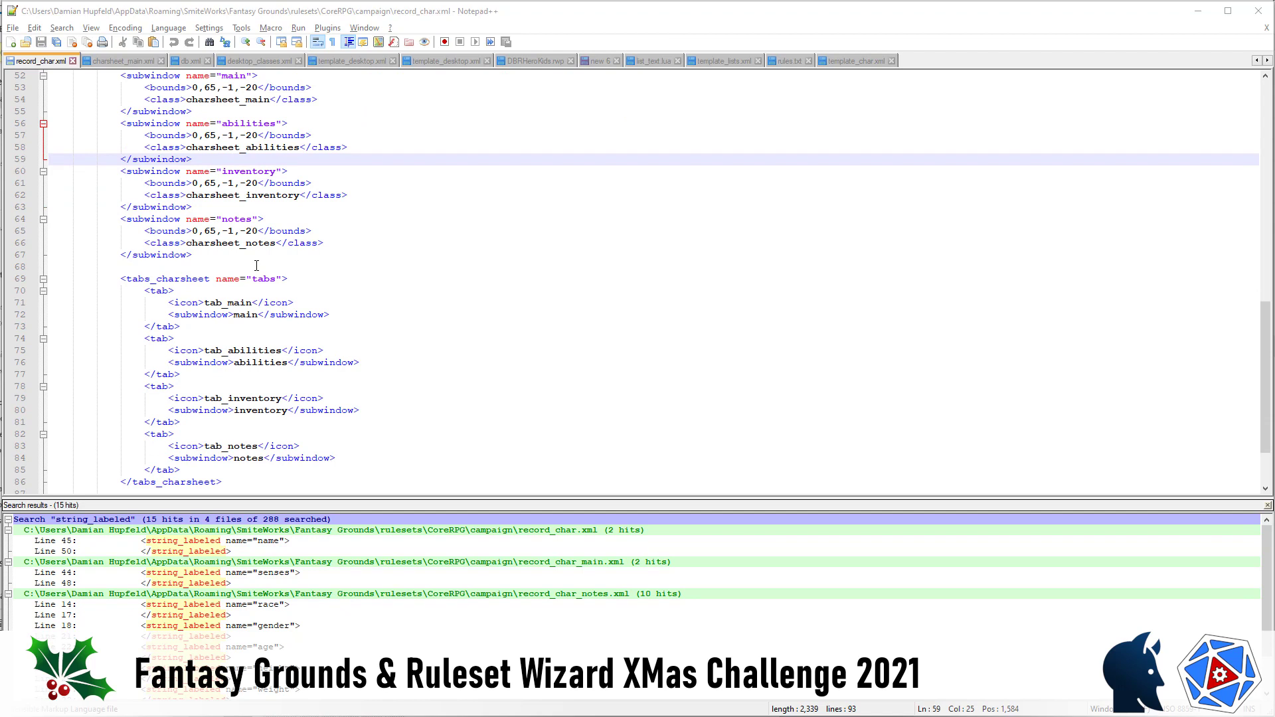
pyautogui.scroll(-3, 248, 281)
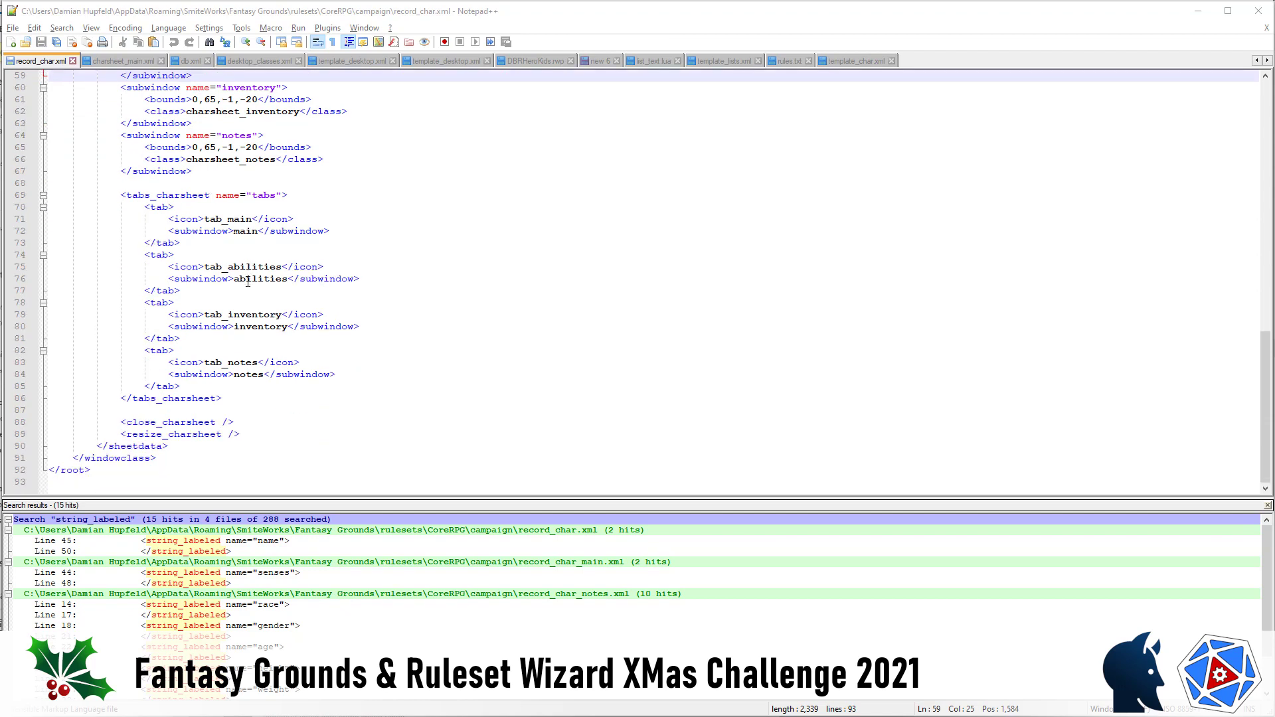
pyautogui.scroll(5, 248, 281)
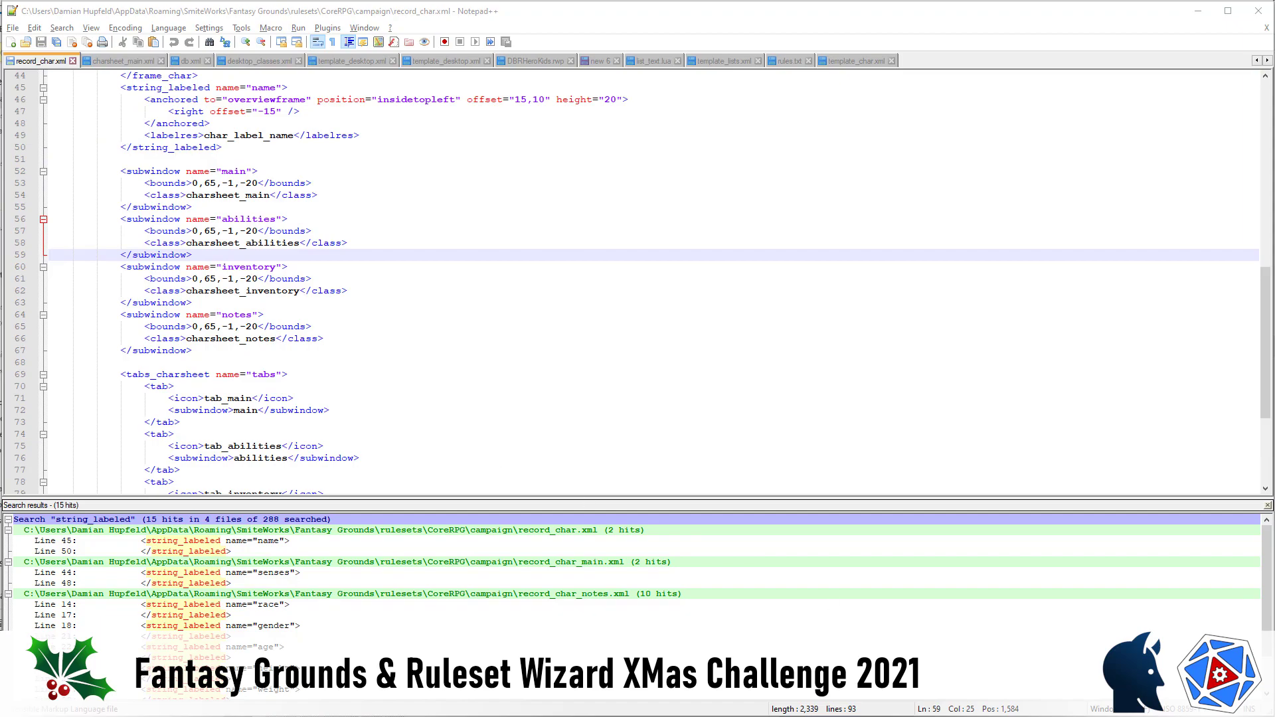
# Switch to Fantasy Grounds and examine the character sheet's Abilities, Inventory, Notes and Main pages.
pyautogui.hotkey('alt', 'Tab')
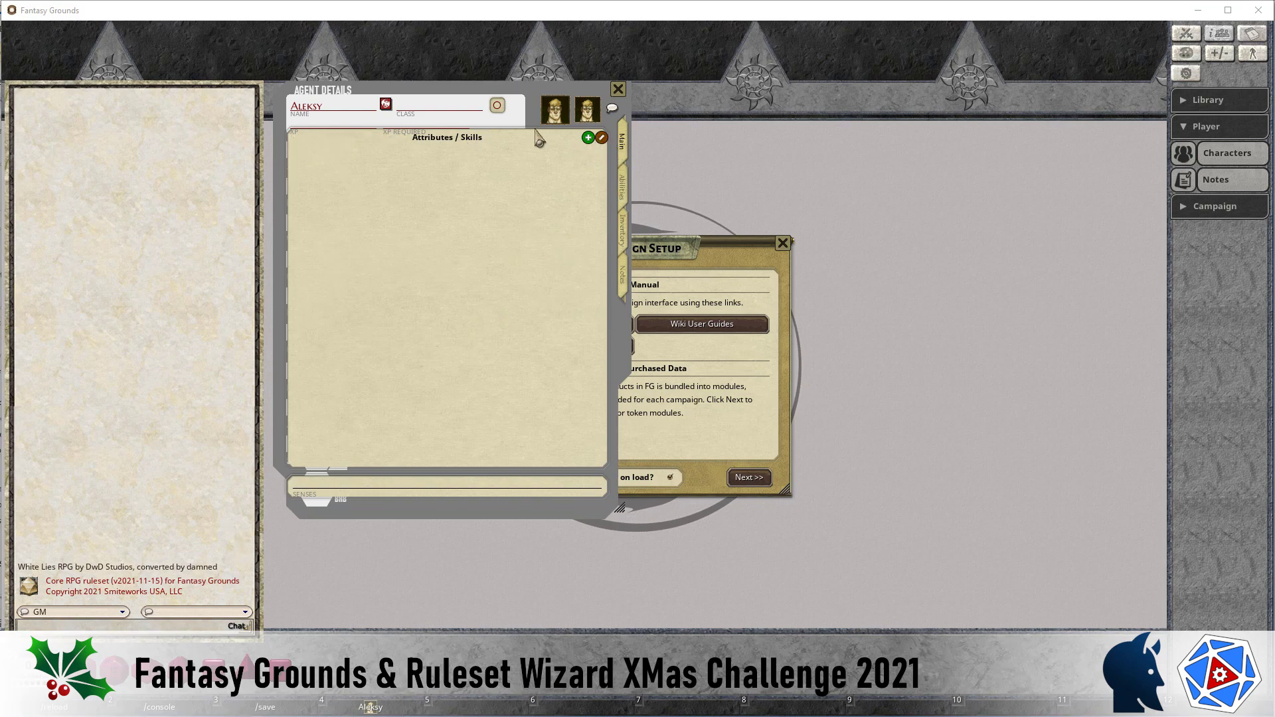
pyautogui.click(625, 188)
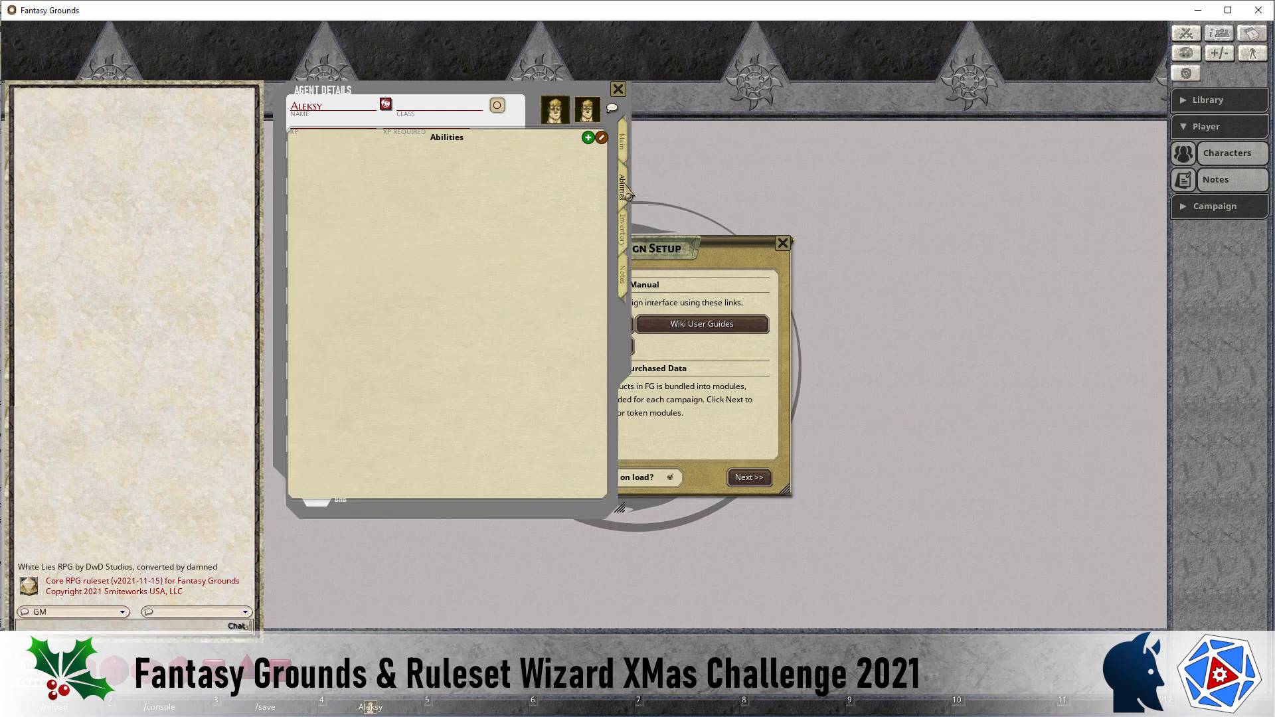
pyautogui.click(625, 229)
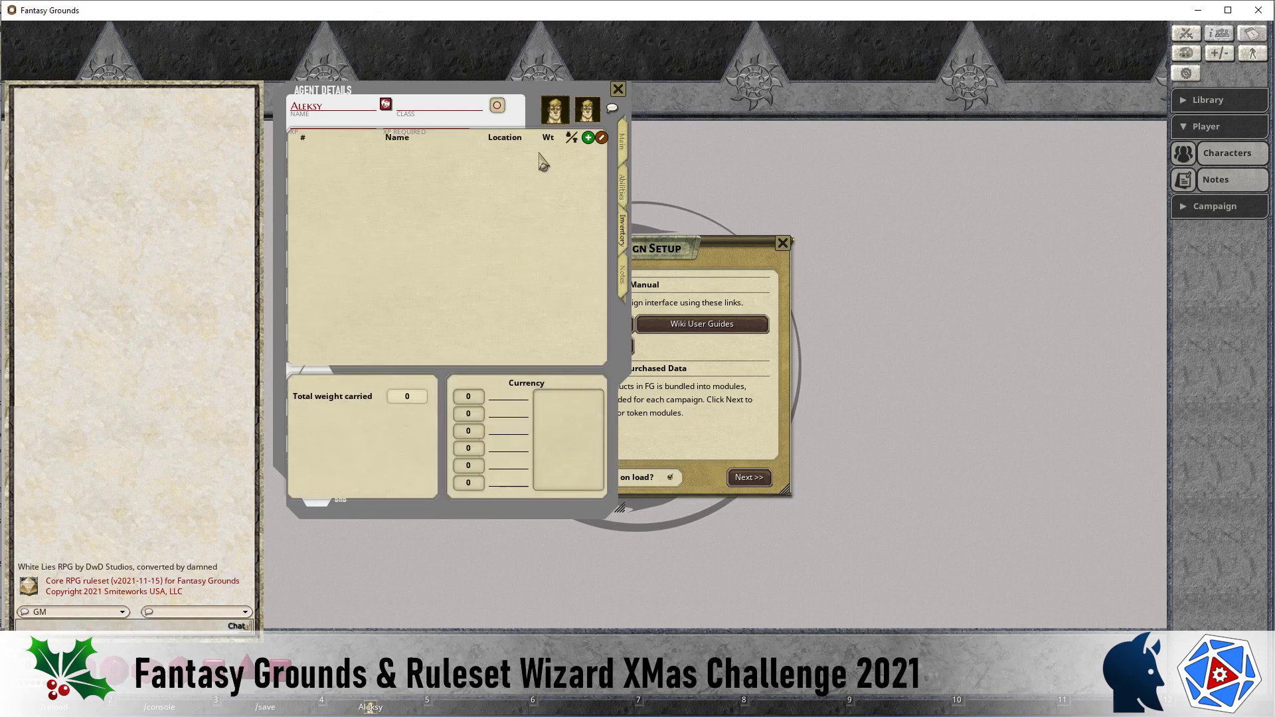
pyautogui.click(624, 275)
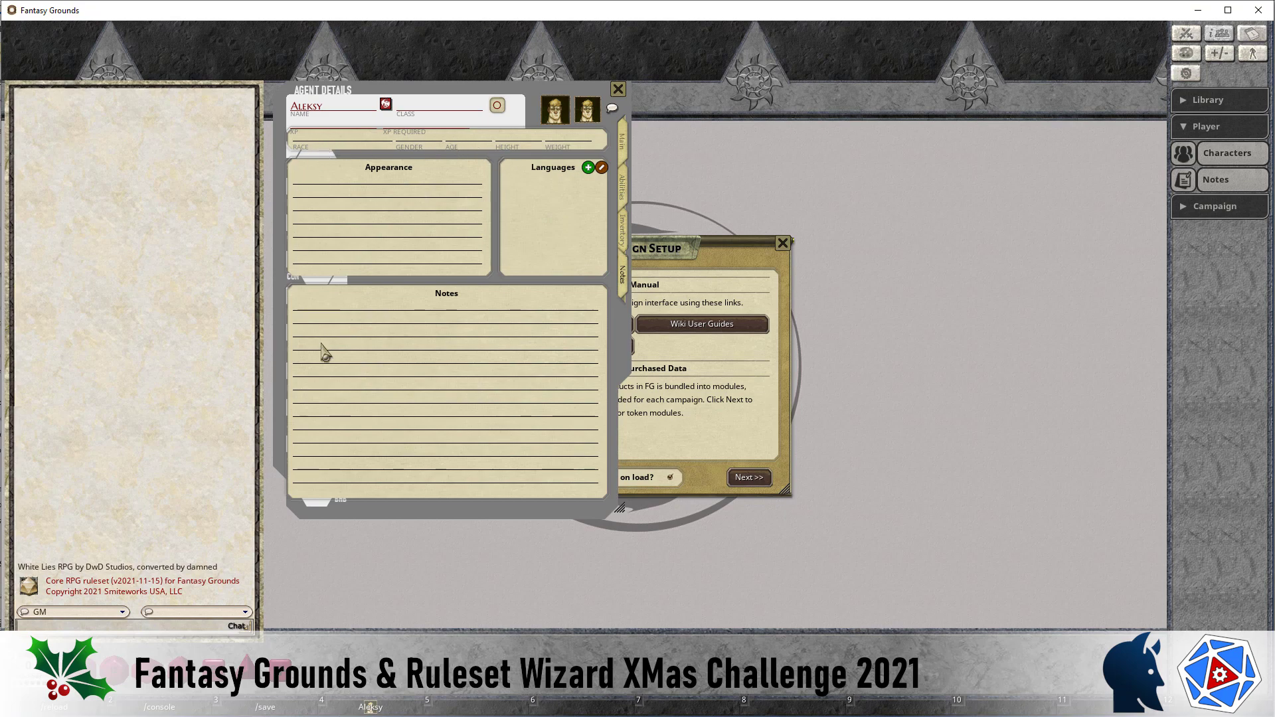
pyautogui.click(623, 151)
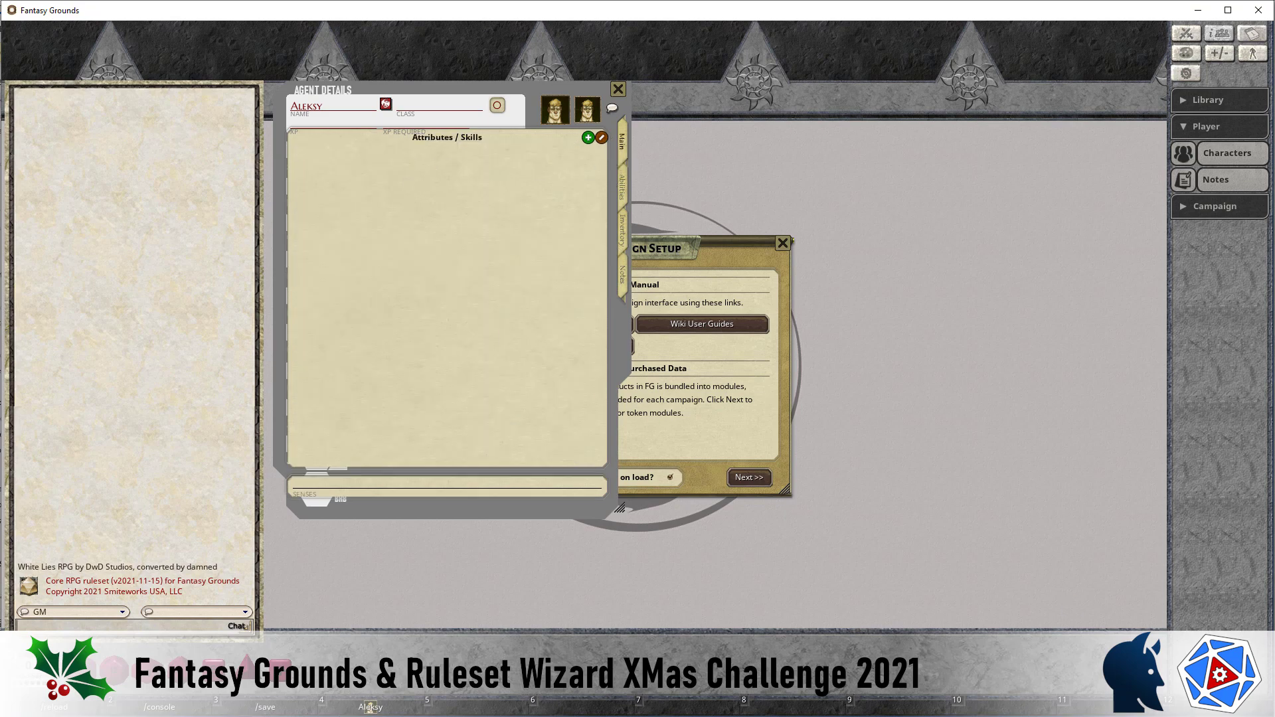
# Return to Ruleset Wizard, select the overviewframe and abilities custom controls, and generate the ruleset.
pyautogui.hotkey('alt', 'Tab')
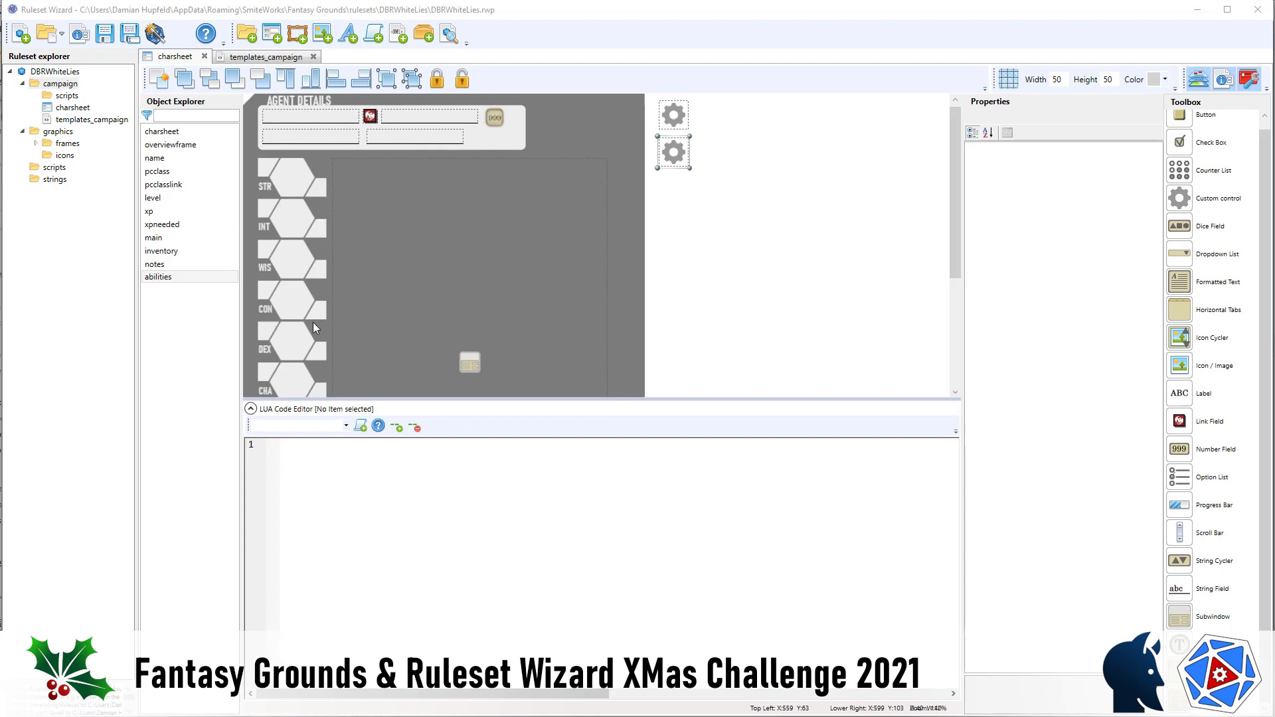
pyautogui.click(706, 264)
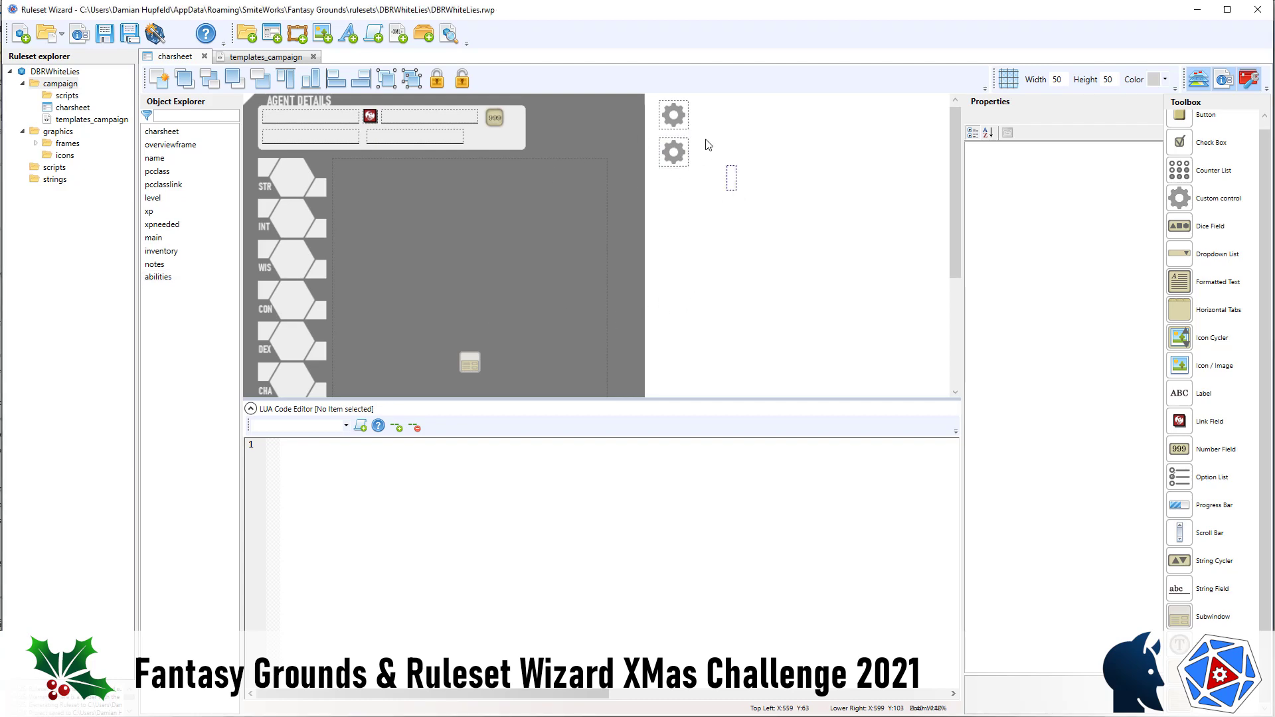
pyautogui.moveTo(707, 145); pyautogui.dragTo(655, 96)
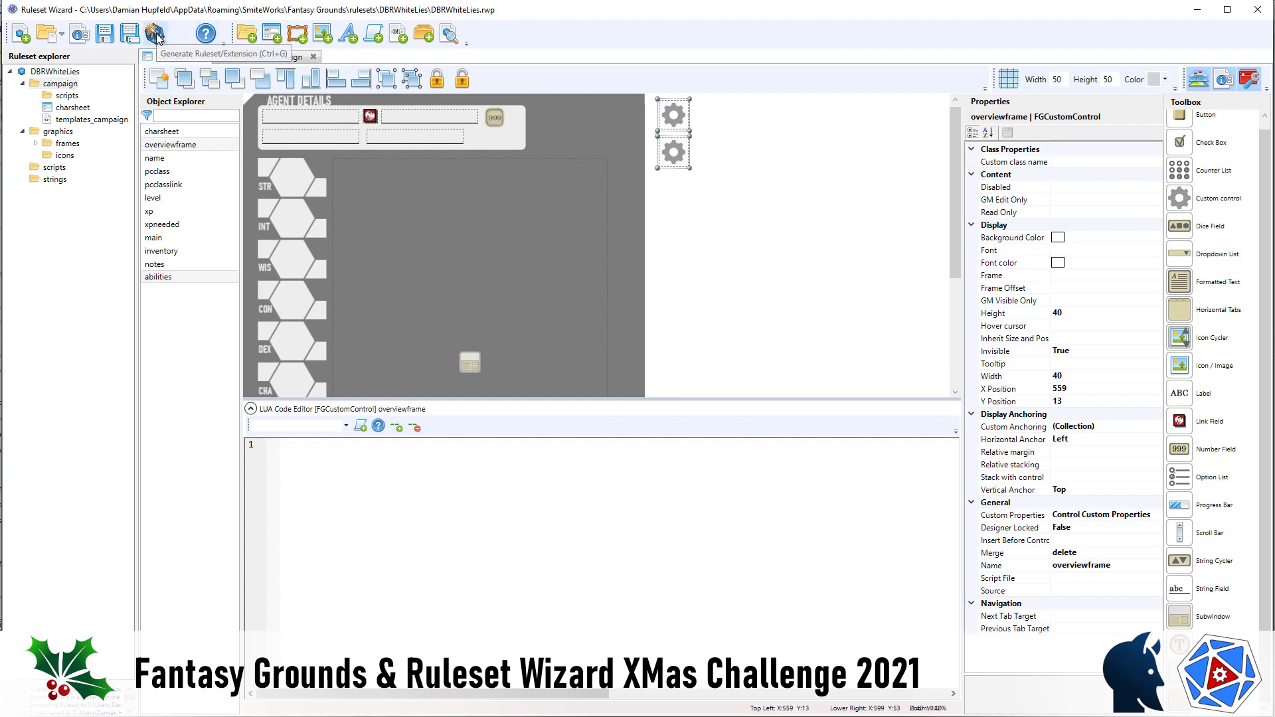
pyautogui.click(155, 34)
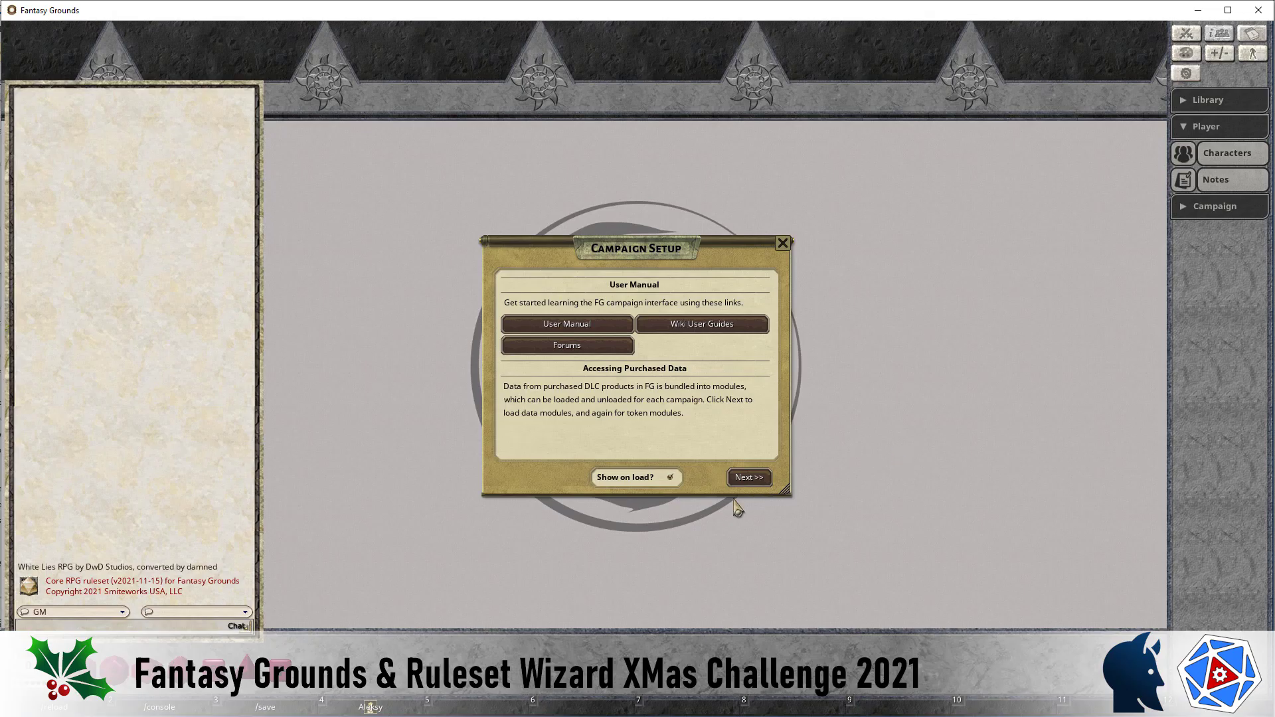
# Open the character sheet in Fantasy Grounds and read the console log's latest entries, closing the log when done.
pyautogui.press('F4')
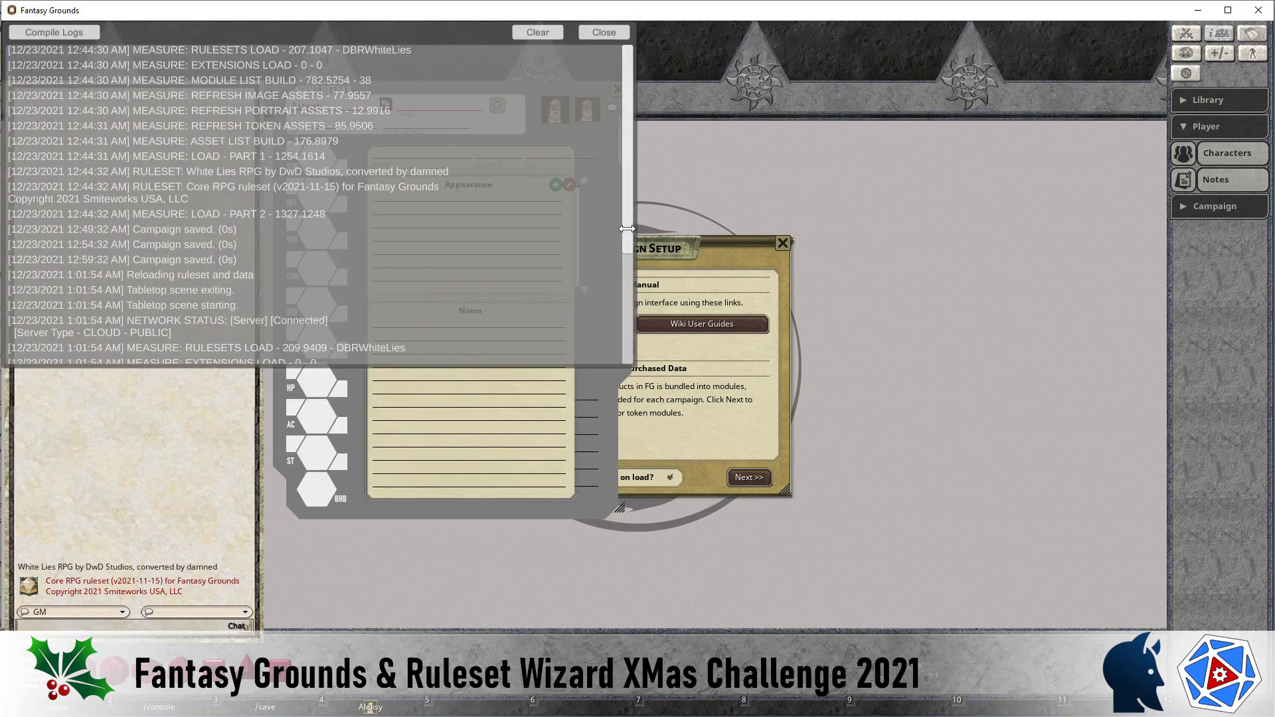
pyautogui.moveTo(627, 241); pyautogui.dragTo(627, 359)
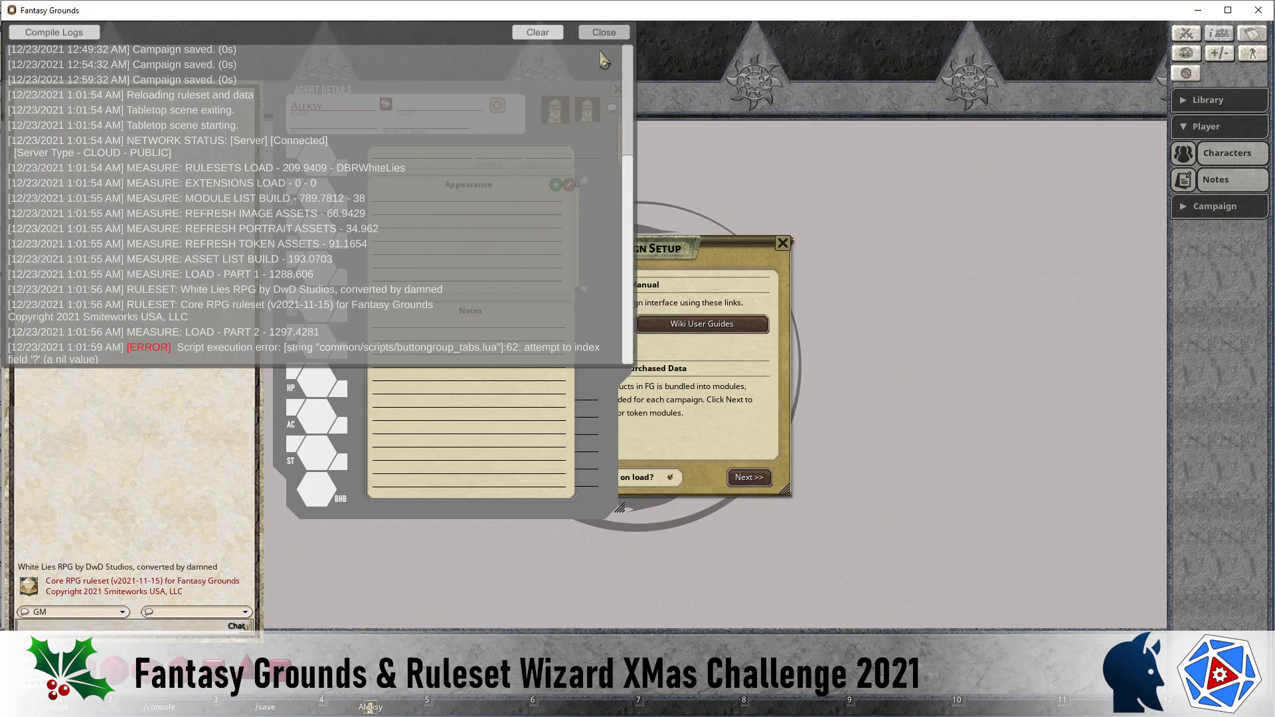
pyautogui.click(604, 32)
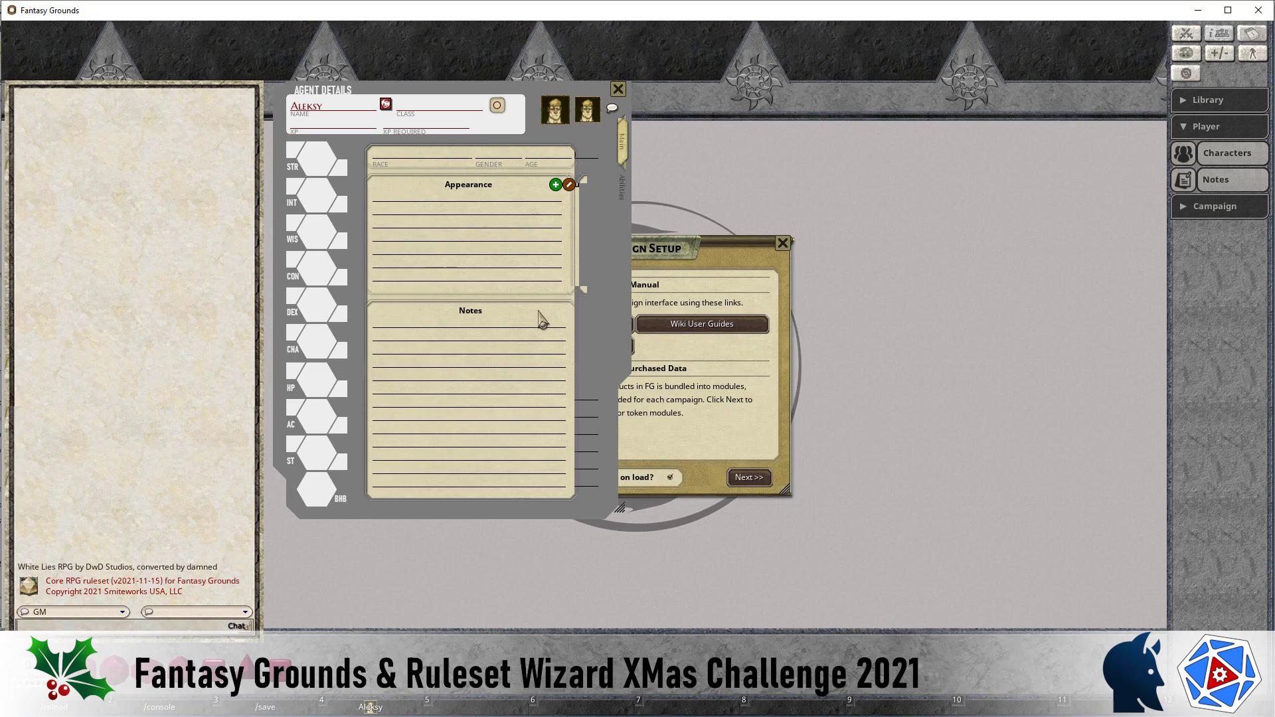
# Switch to Ruleset Wizard and add a vertical tab control along the sheet's right edge, at about X 514, Y 91.
pyautogui.hotkey('alt', 'Tab')
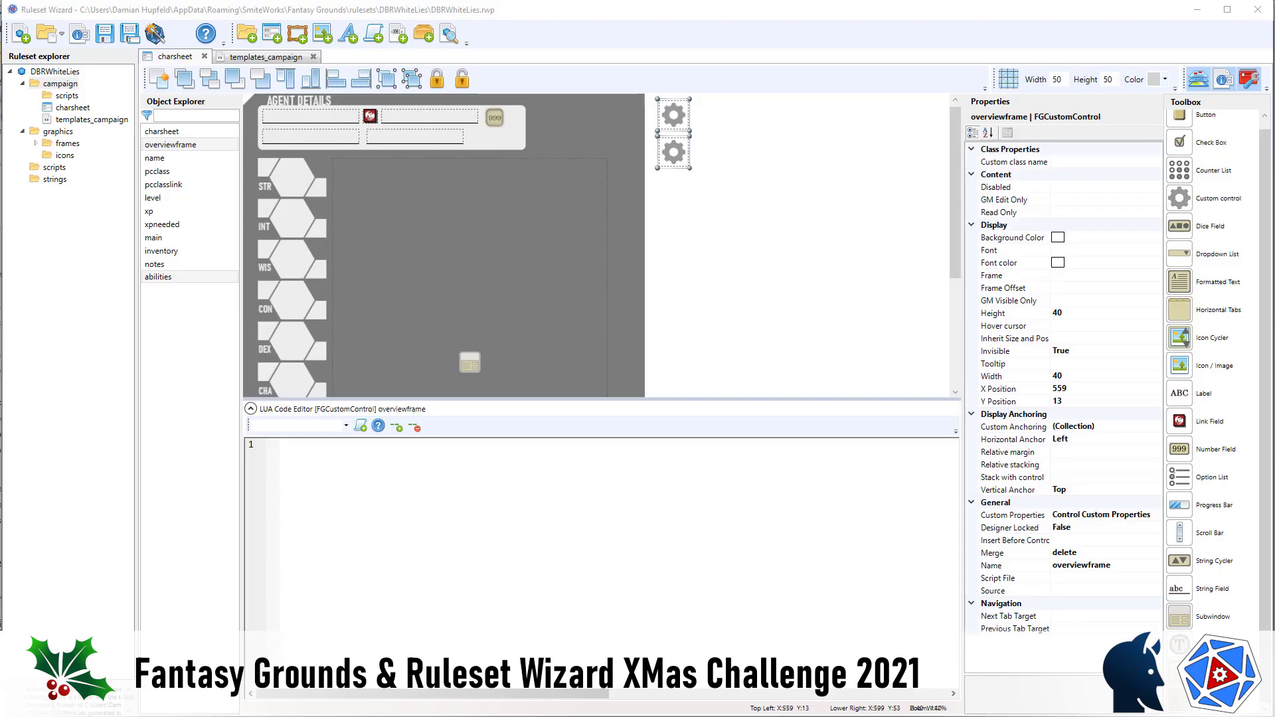
pyautogui.click(758, 194)
pyautogui.click(671, 150)
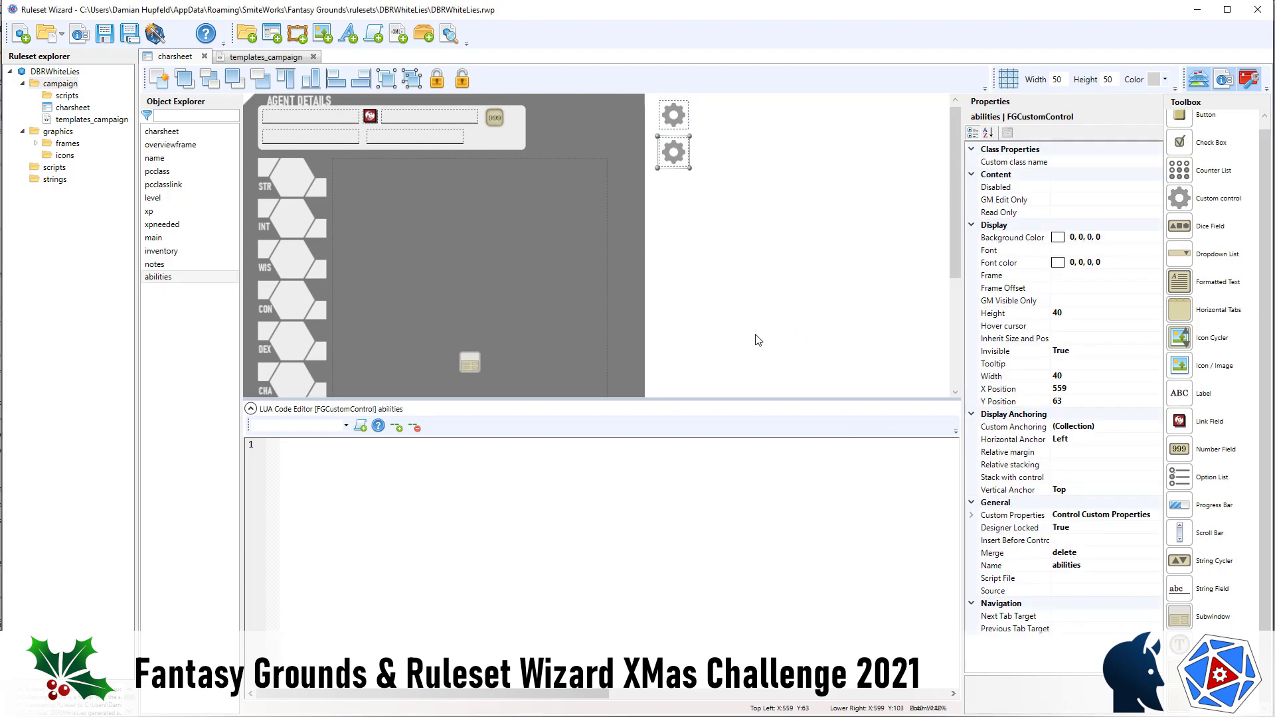
pyautogui.click(755, 241)
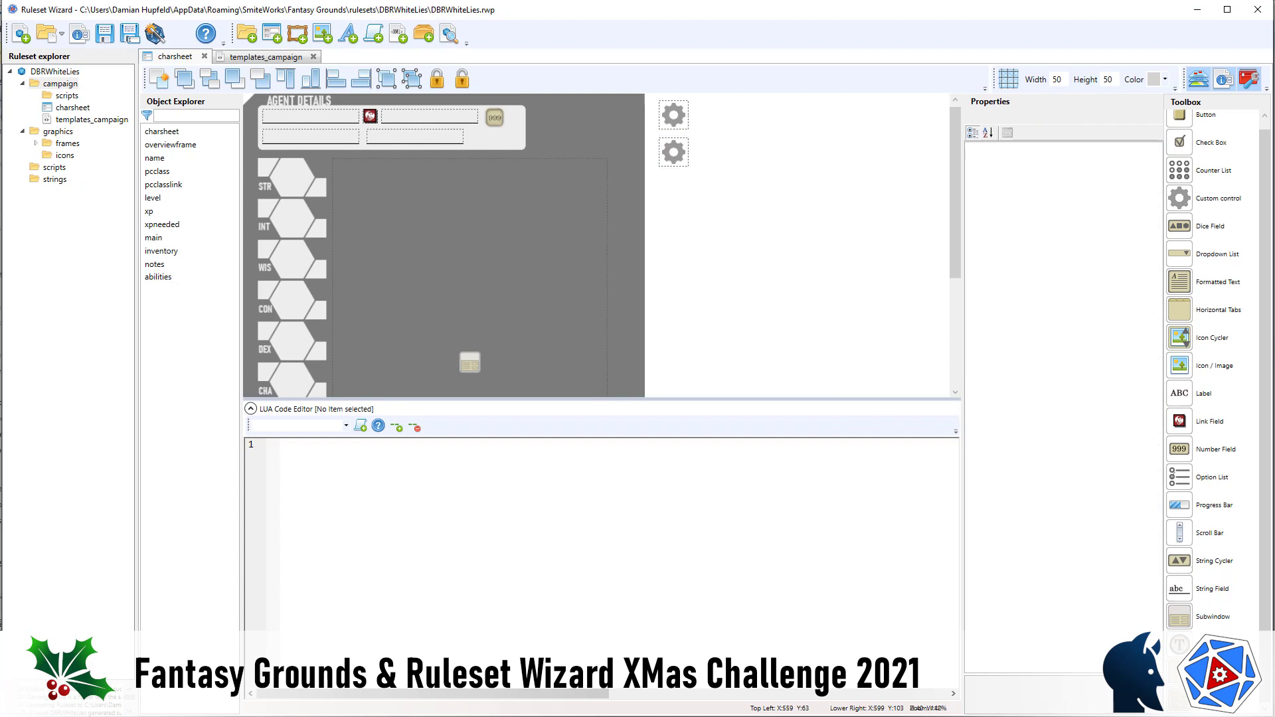
pyautogui.moveTo(1180, 672); pyautogui.dragTo(633, 185)
pyautogui.scroll(-2, 698, 216)
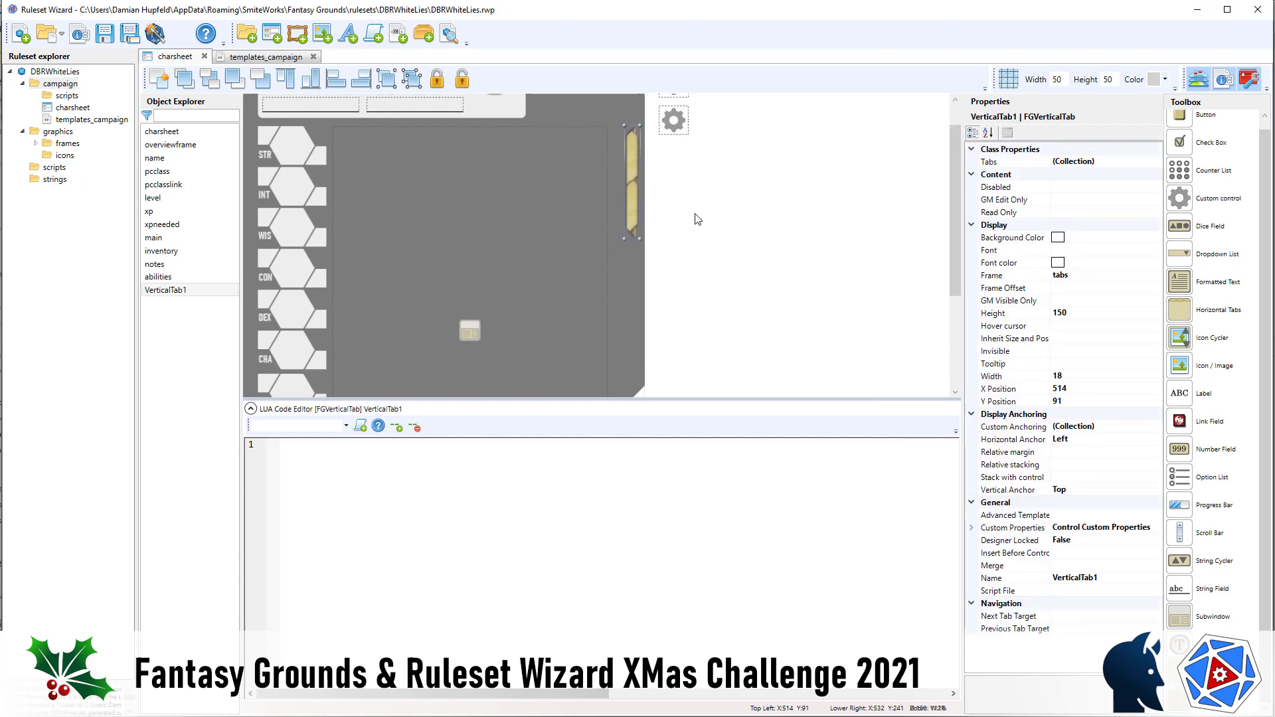
# Try a height of 220 for the vertical tab control and settle on 224.
pyautogui.scroll(1, 698, 216)
pyautogui.click(1082, 313)
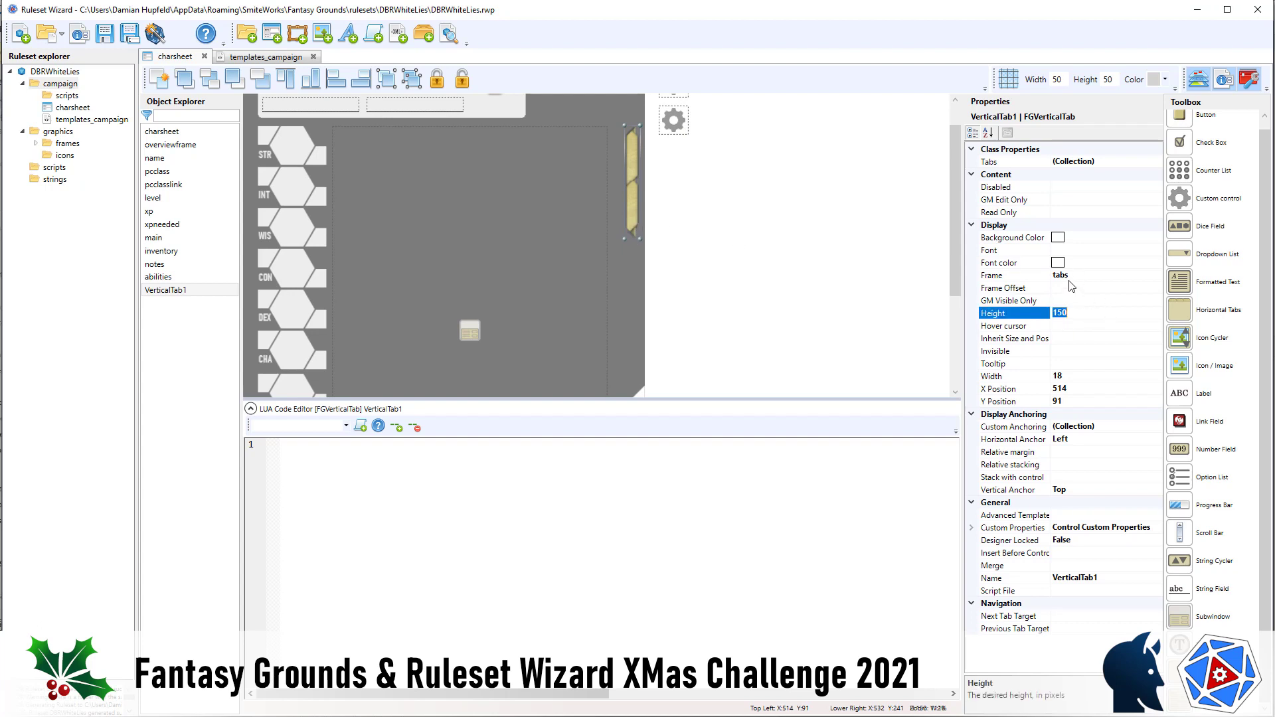
pyautogui.write('220')
pyautogui.press('Return')
pyautogui.scroll(2, 636, 235)
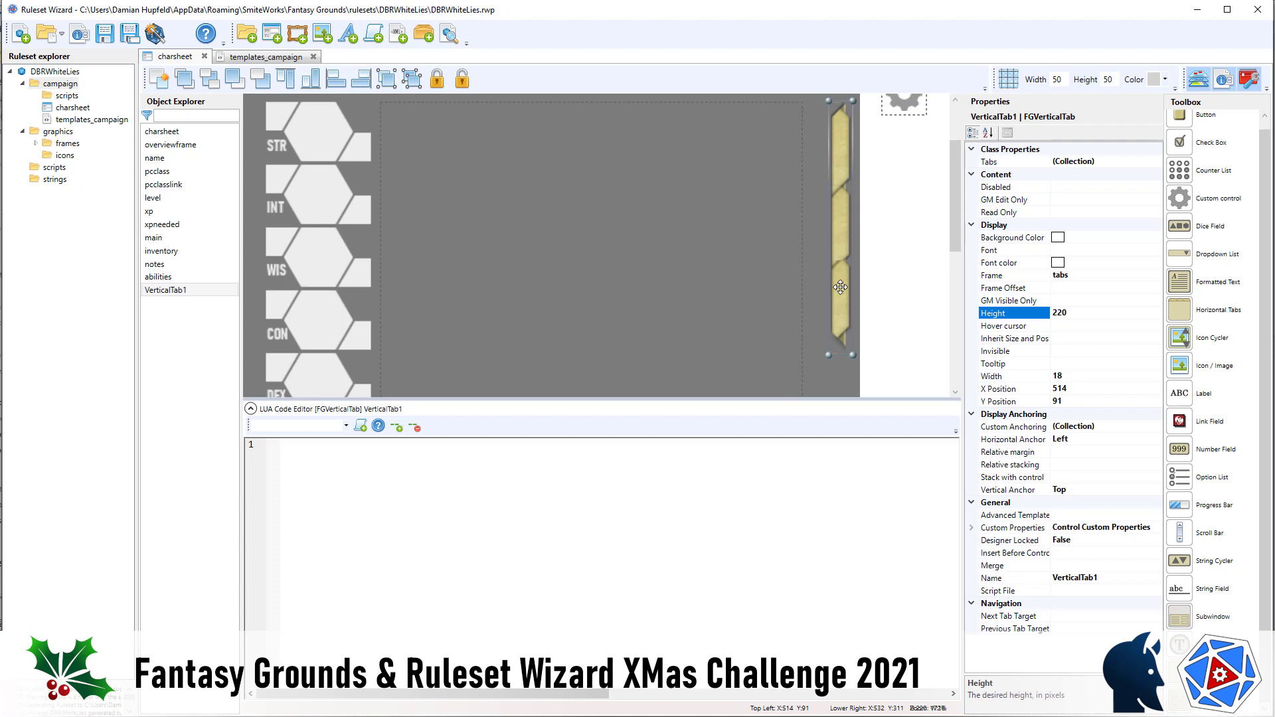
pyautogui.click(1084, 313)
pyautogui.write('224')
pyautogui.press('Return')
pyautogui.scroll(-2, 825, 269)
pyautogui.scroll(2, 807, 269)
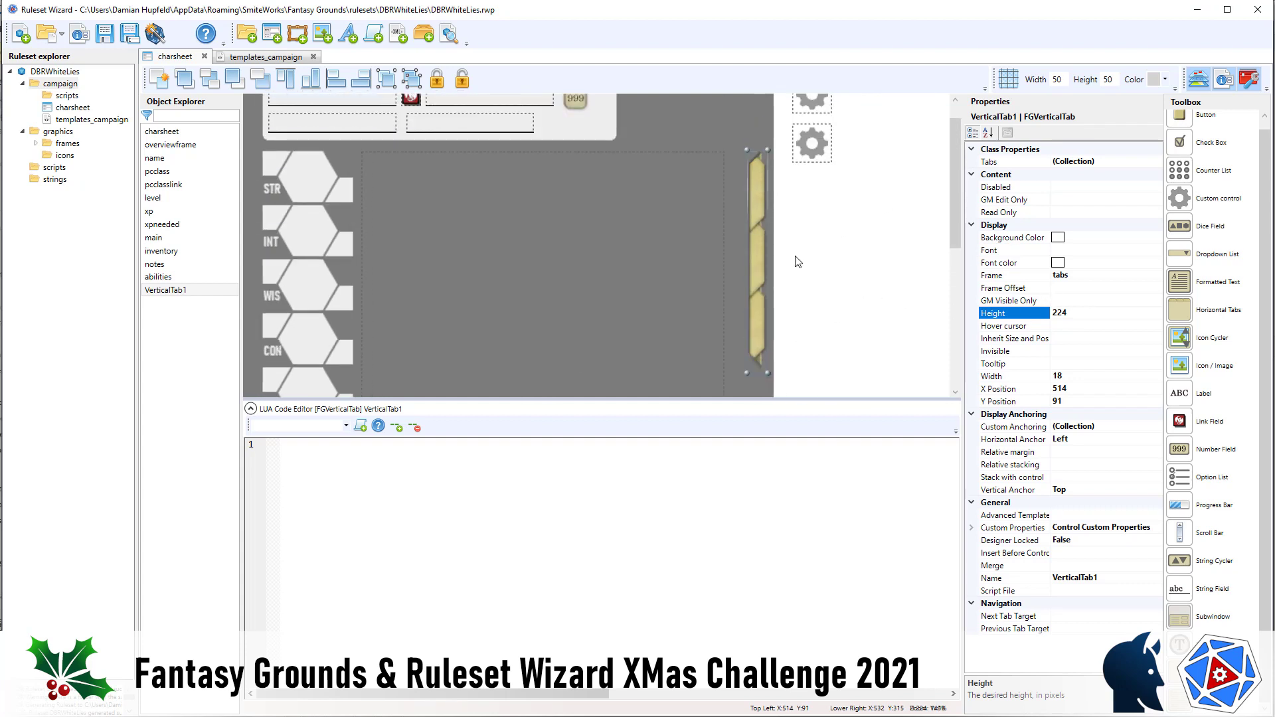
# Nudge the vertical tab control right to X position 518.
pyautogui.click(756, 249)
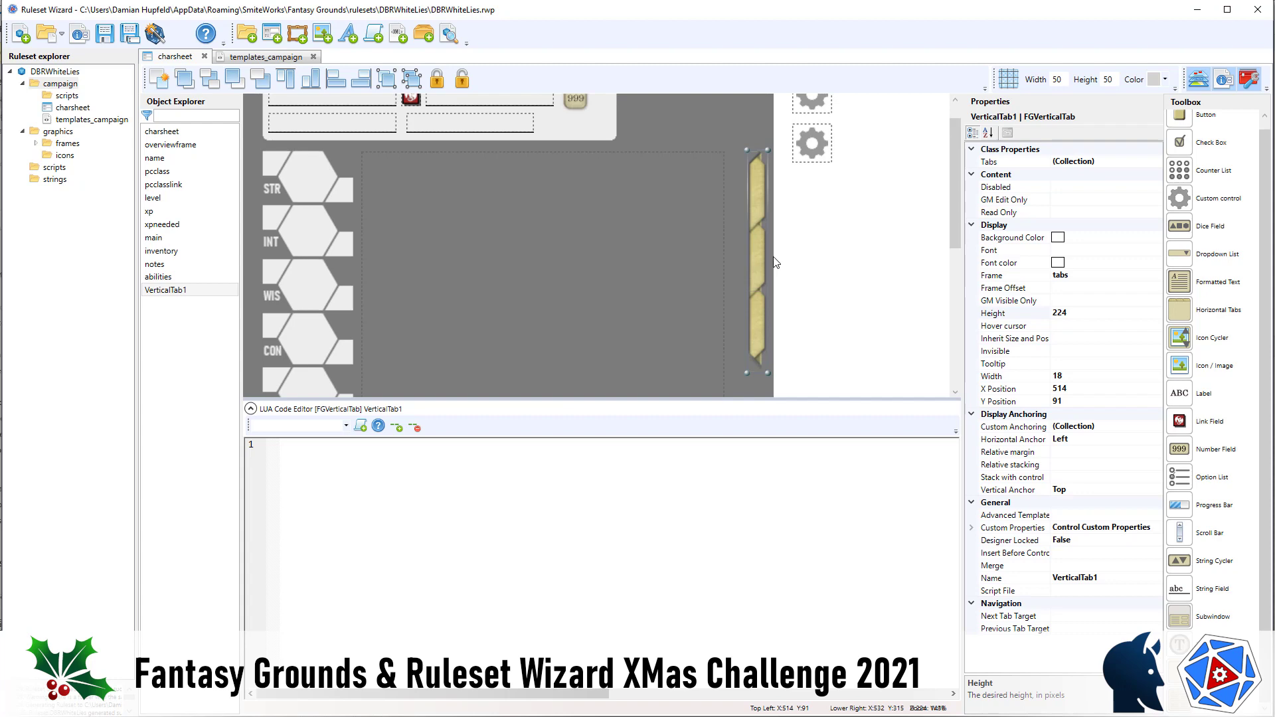
pyautogui.press('Right')
pyautogui.press('Right')
pyautogui.press('Right')
pyautogui.press('Right')
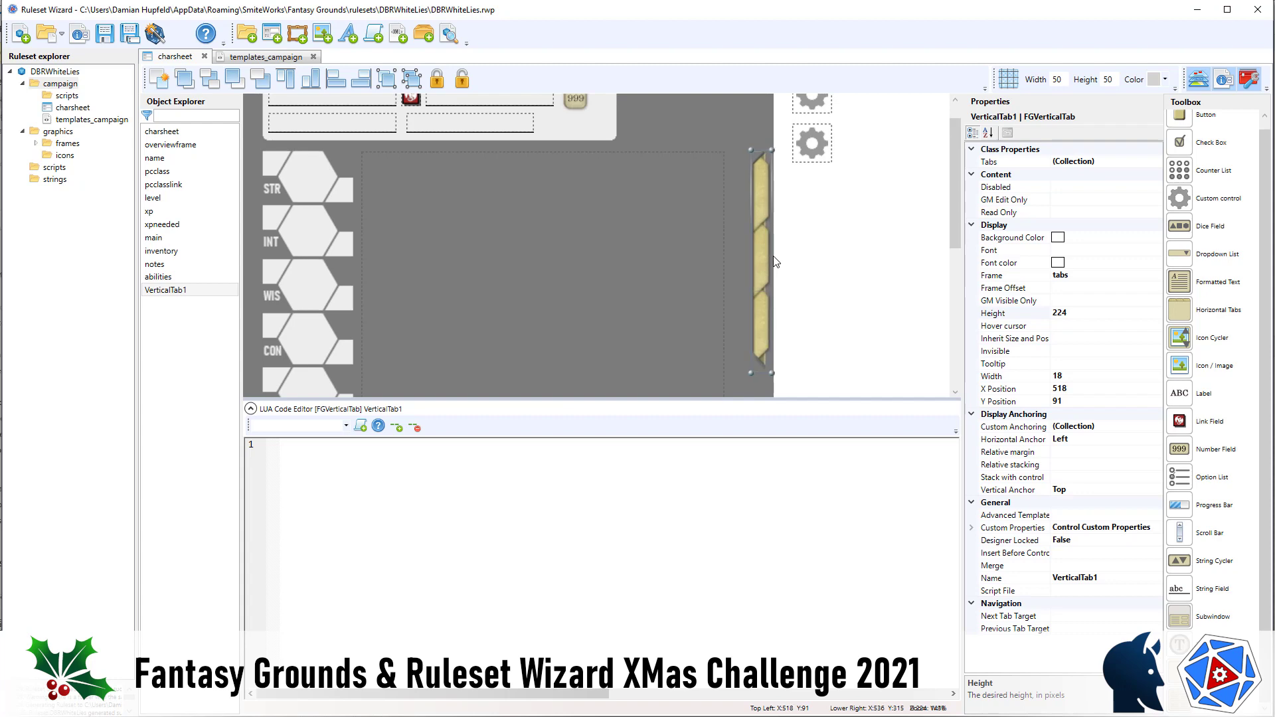
pyautogui.scroll(-2, 777, 228)
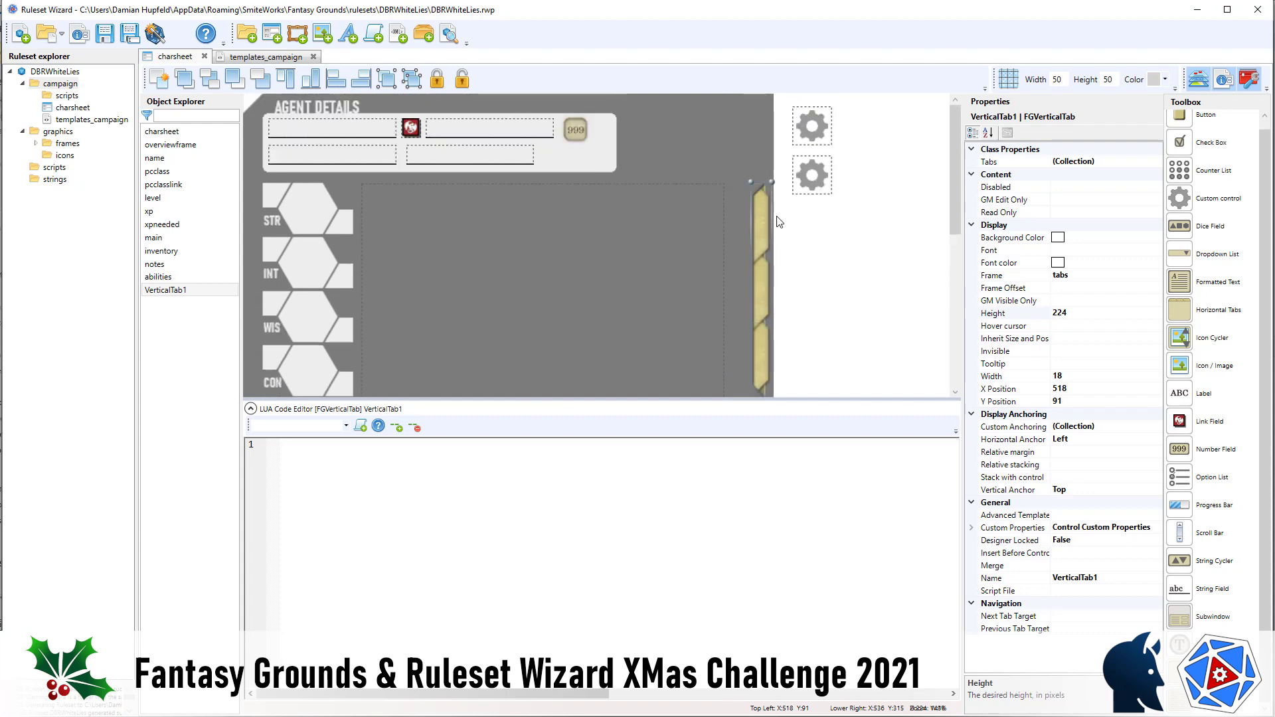
pyautogui.scroll(-3, 775, 223)
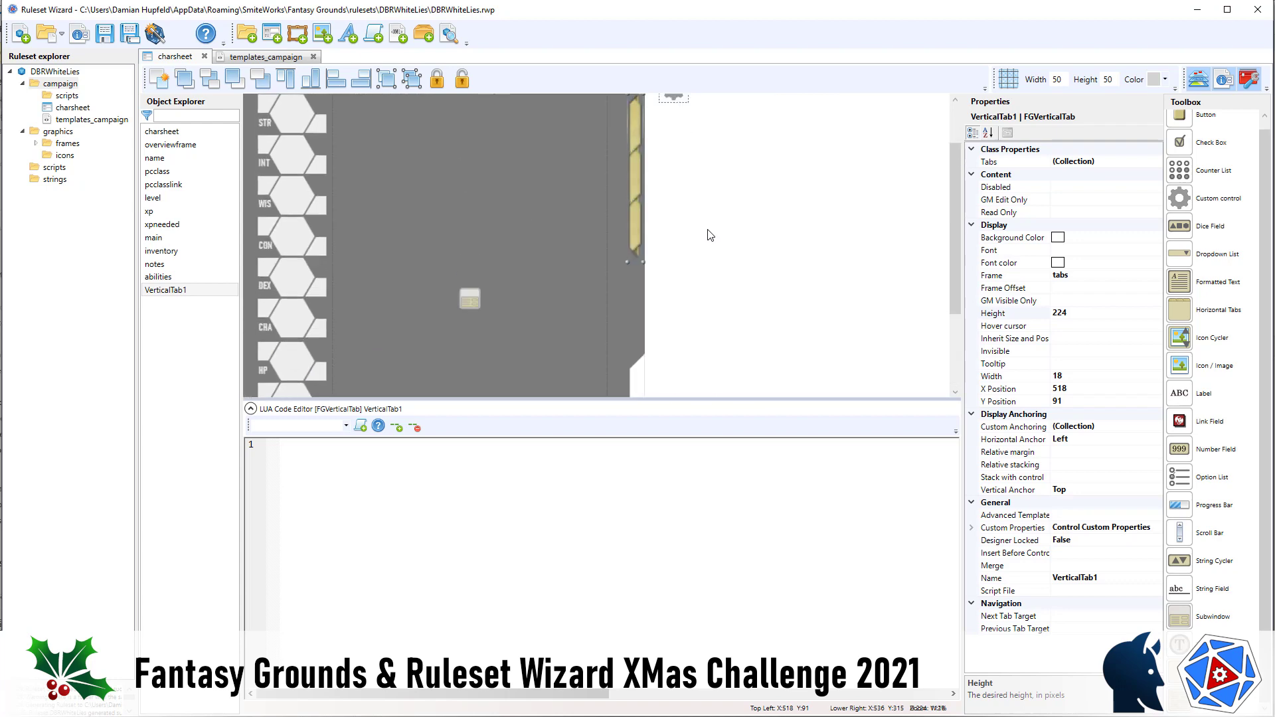
pyautogui.scroll(2, 570, 235)
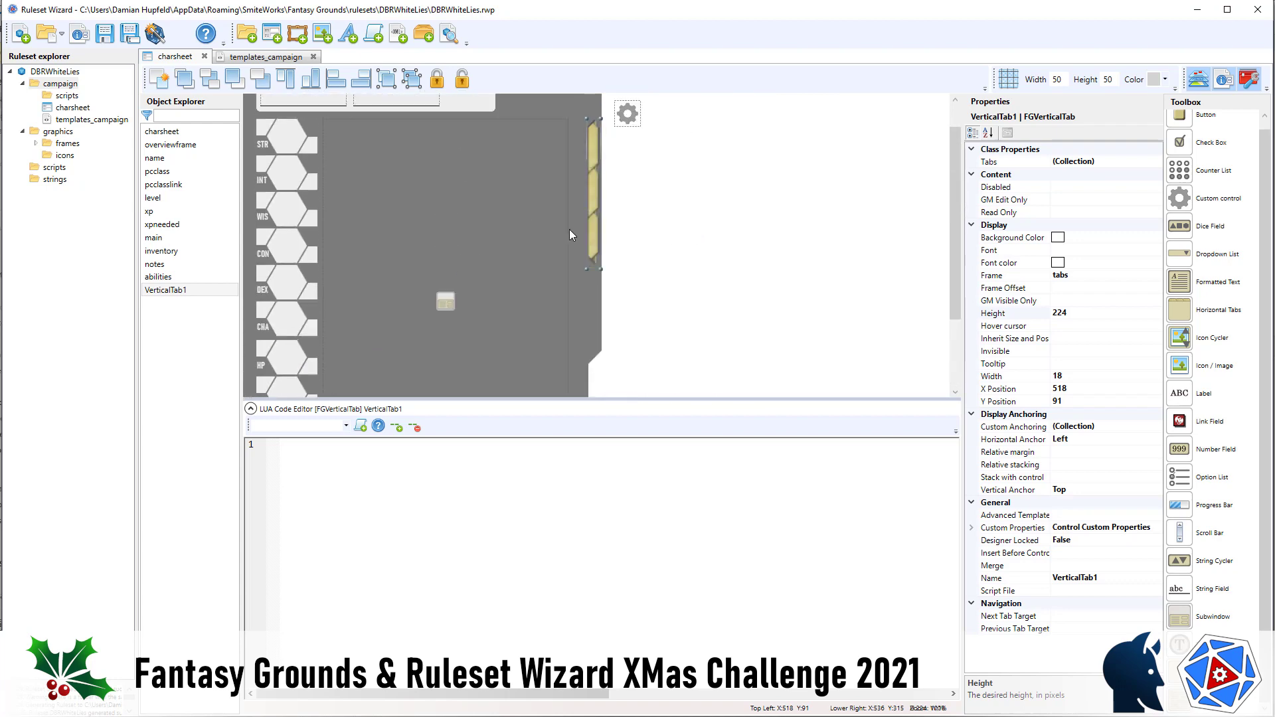
# Widen the notes subwindow, trying a width of 380 and settling on 390.
pyautogui.click(536, 230)
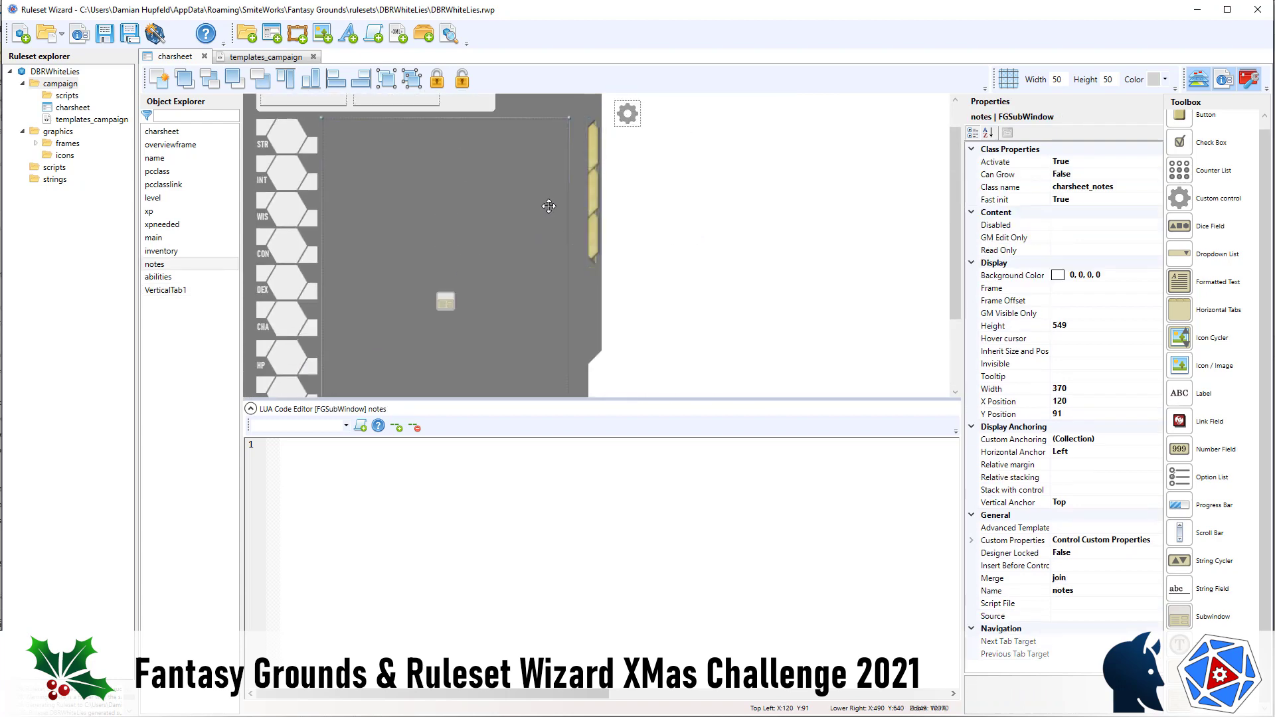
pyautogui.click(1093, 389)
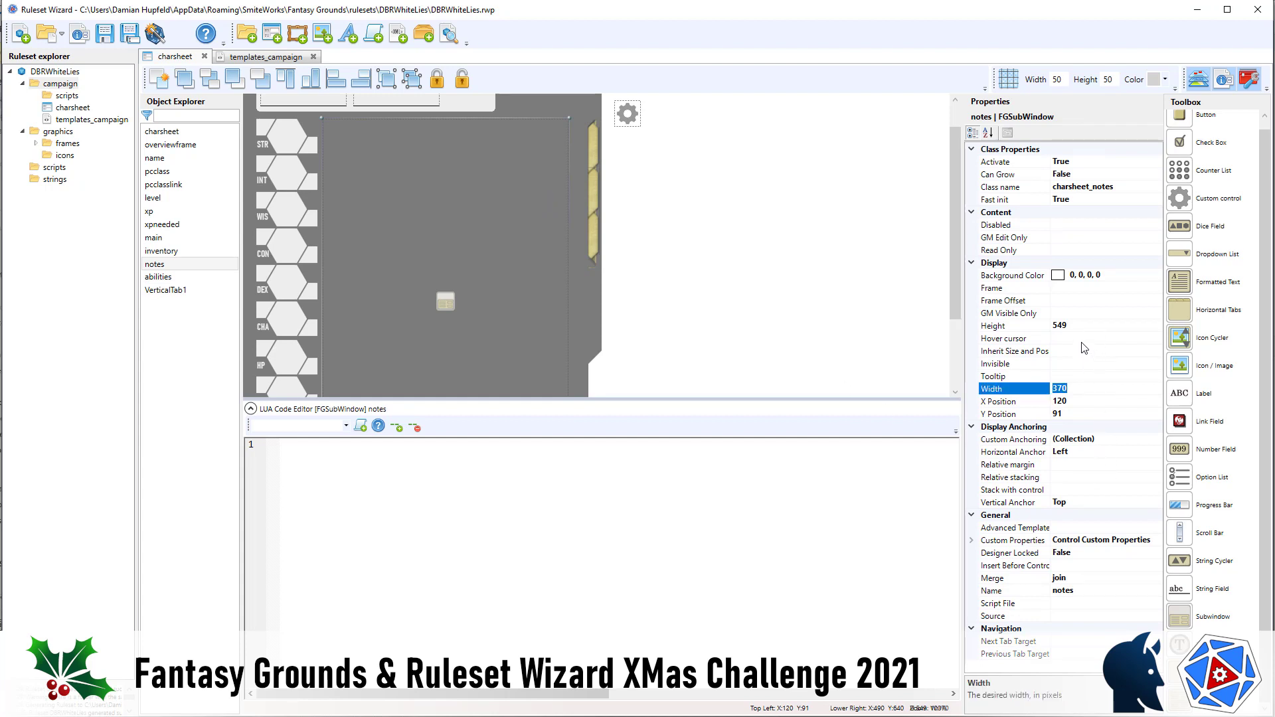
pyautogui.write('380')
pyautogui.press('Return')
pyautogui.doubleClick(1089, 392)
pyautogui.write('390')
pyautogui.press('Return')
# Send the abilities control backward in the object order, placing it between the main and inventory subwindows.
pyautogui.click(178, 277)
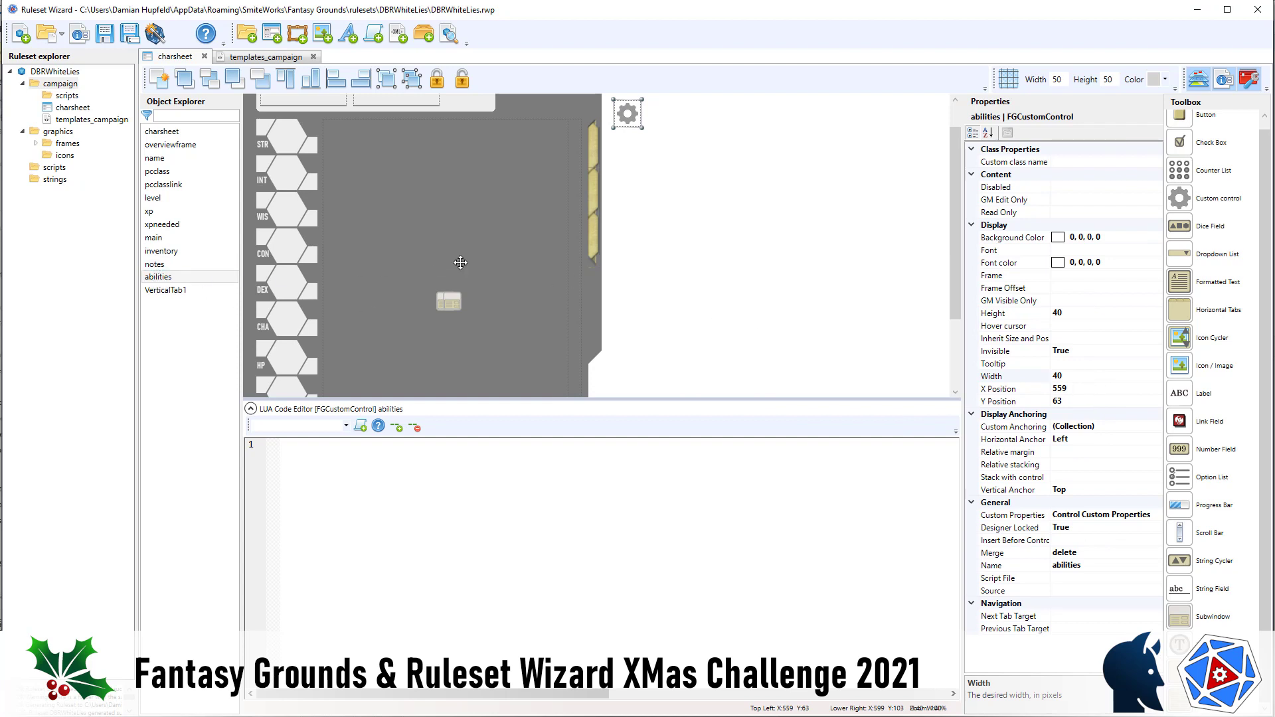
pyautogui.click(479, 250)
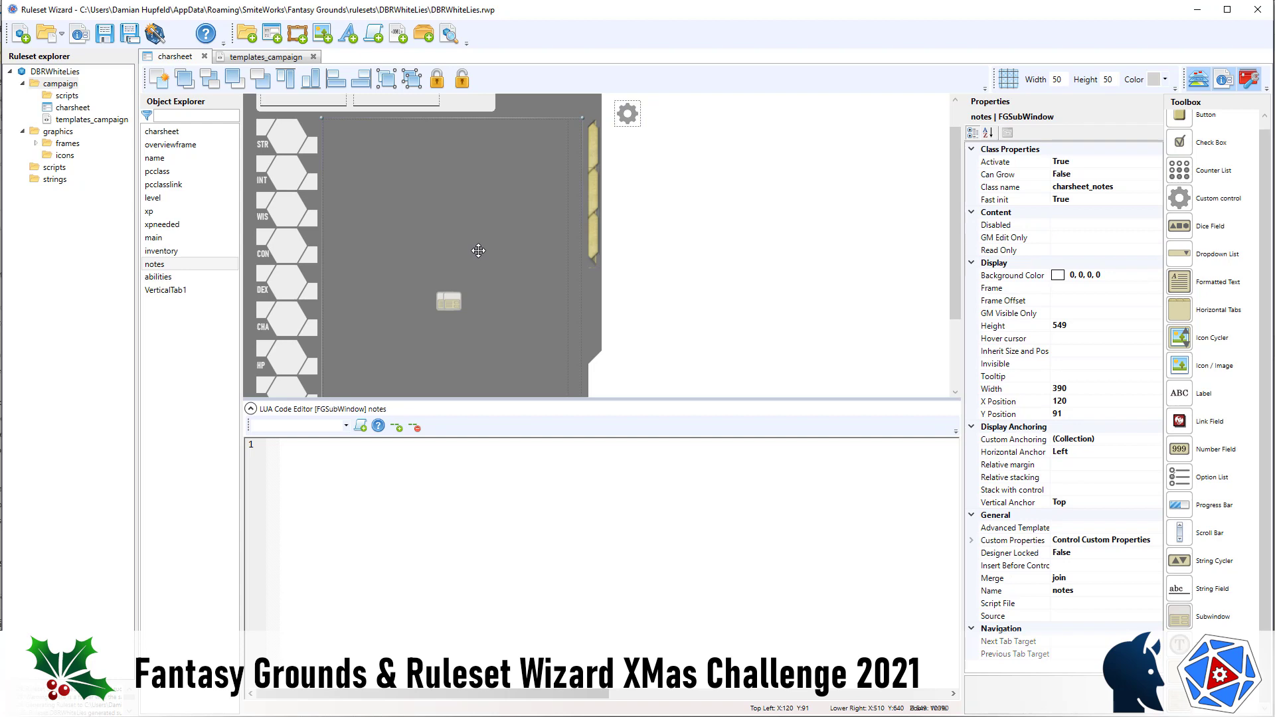
pyautogui.click(168, 254)
pyautogui.click(159, 276)
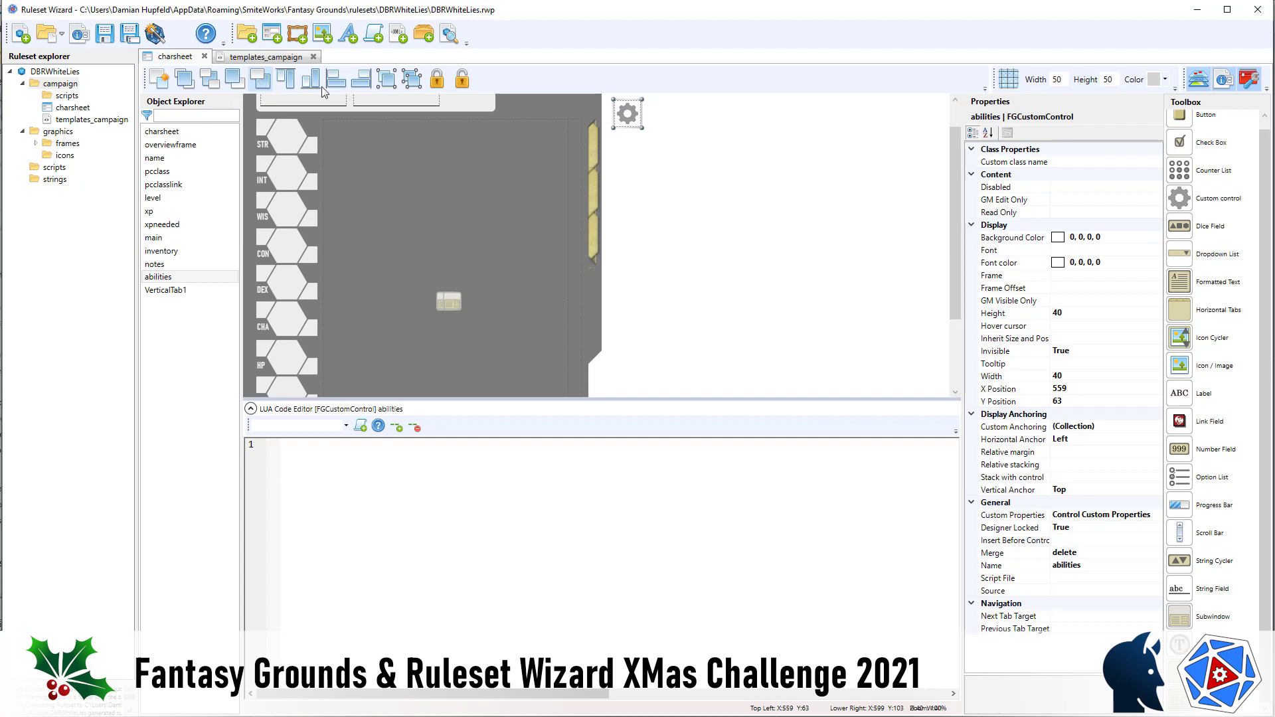
pyautogui.click(259, 79)
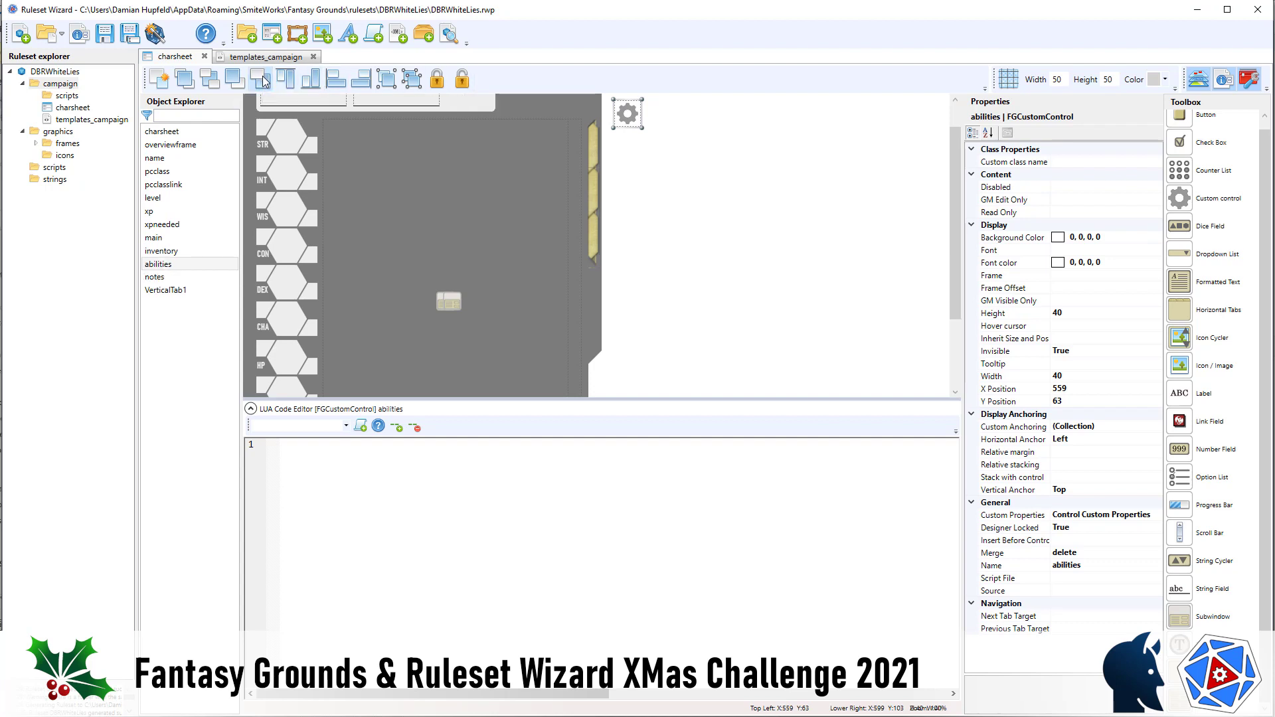
pyautogui.click(263, 80)
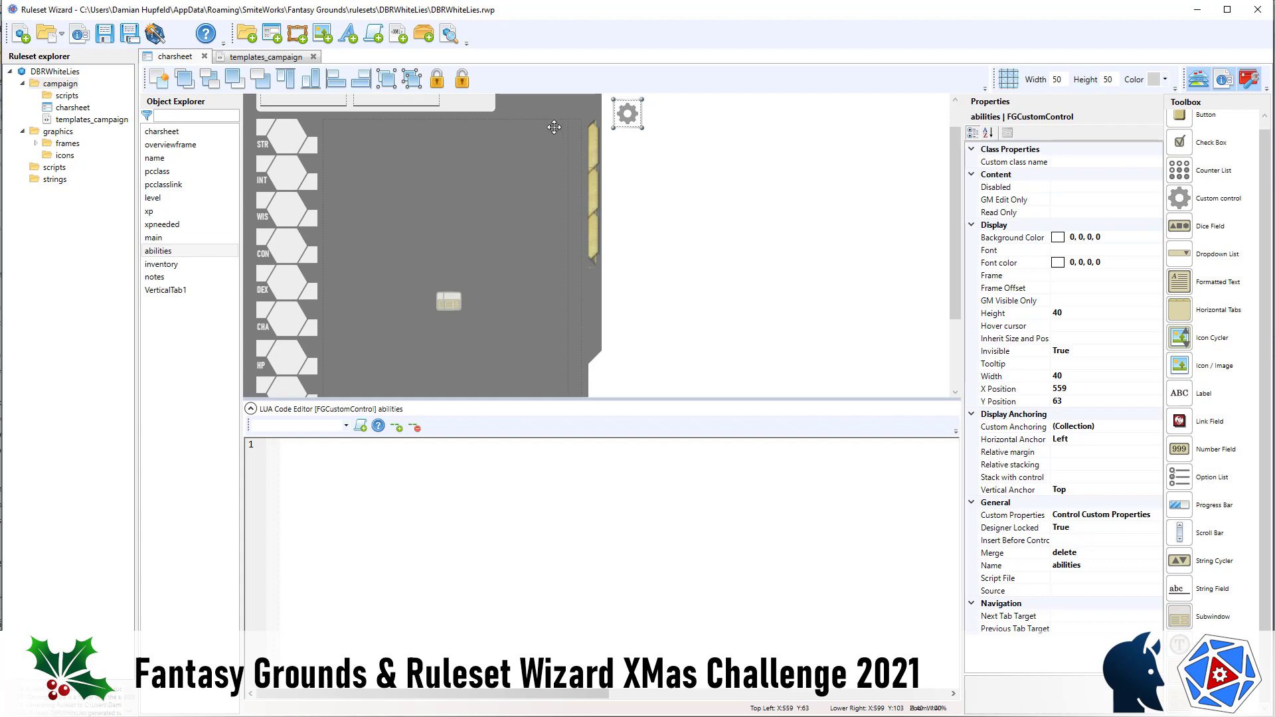
pyautogui.click(554, 127)
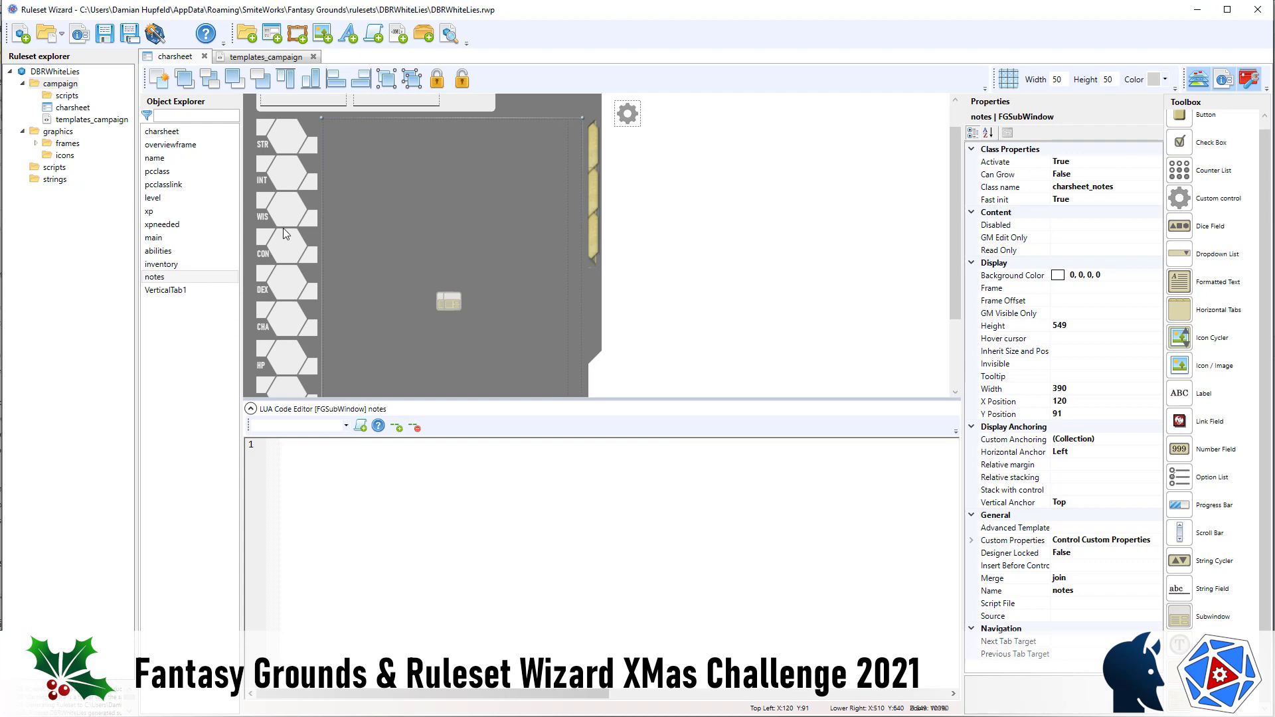
# Bring the abilities control forward to the end of the object order, after VerticalTab1.
pyautogui.click(162, 251)
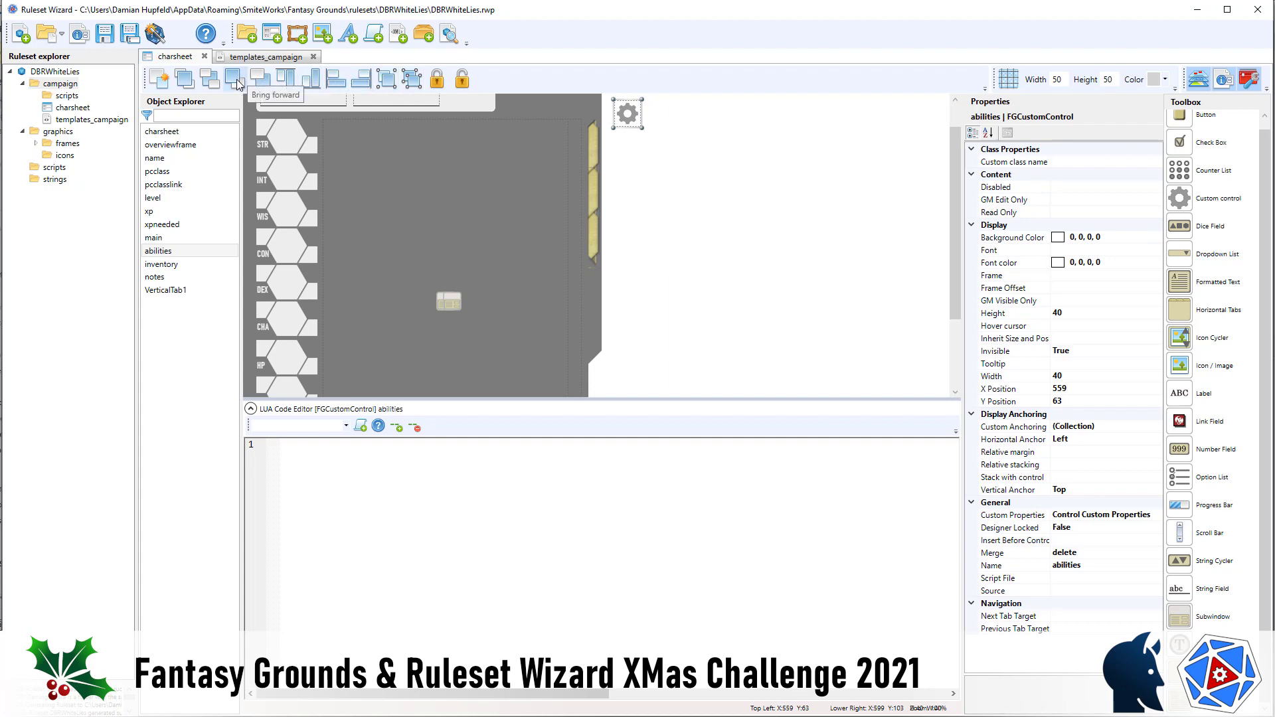
pyautogui.click(237, 81)
pyautogui.click(237, 81)
pyautogui.click(238, 81)
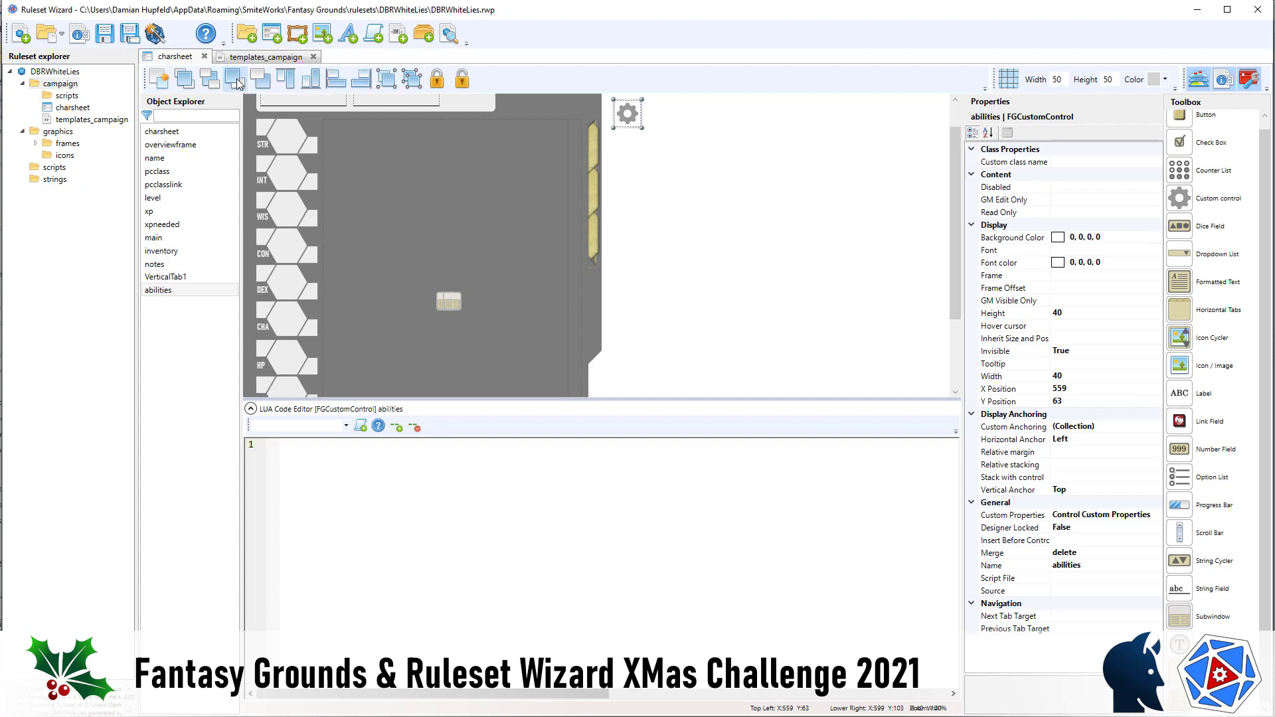
# Try shifting the notes subwindow right to X position 140.
pyautogui.click(515, 211)
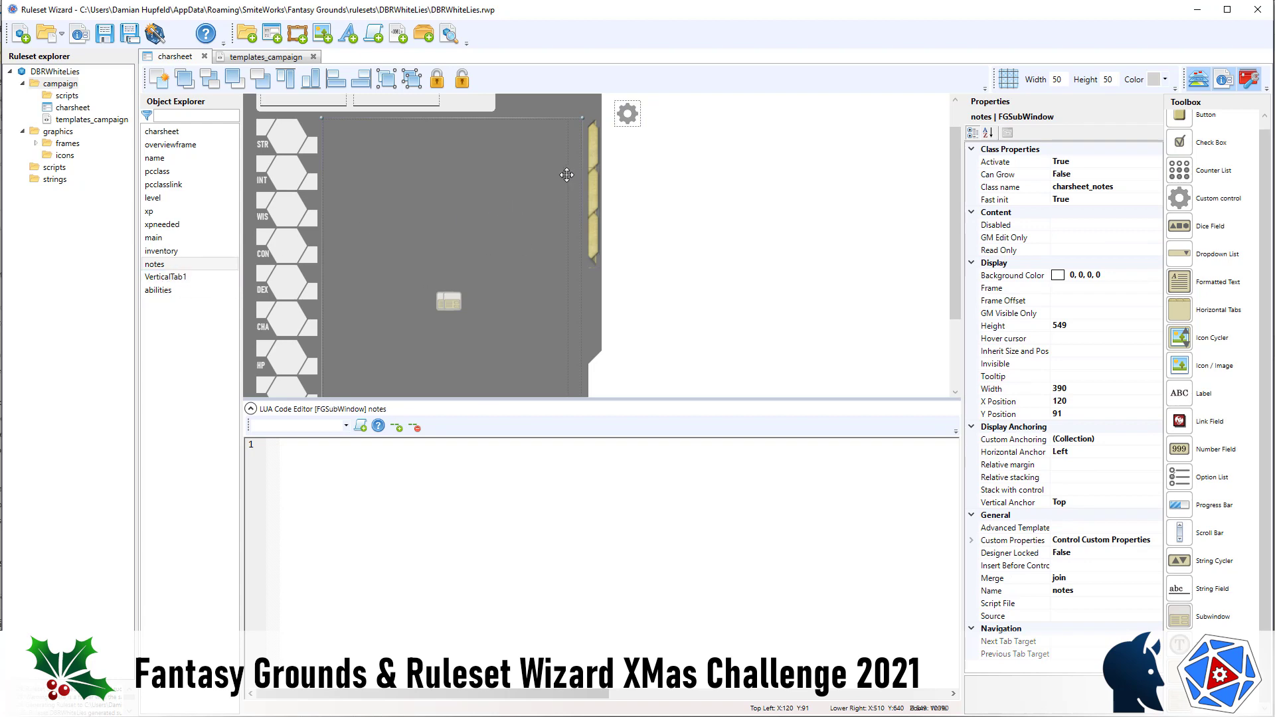
pyautogui.click(1083, 388)
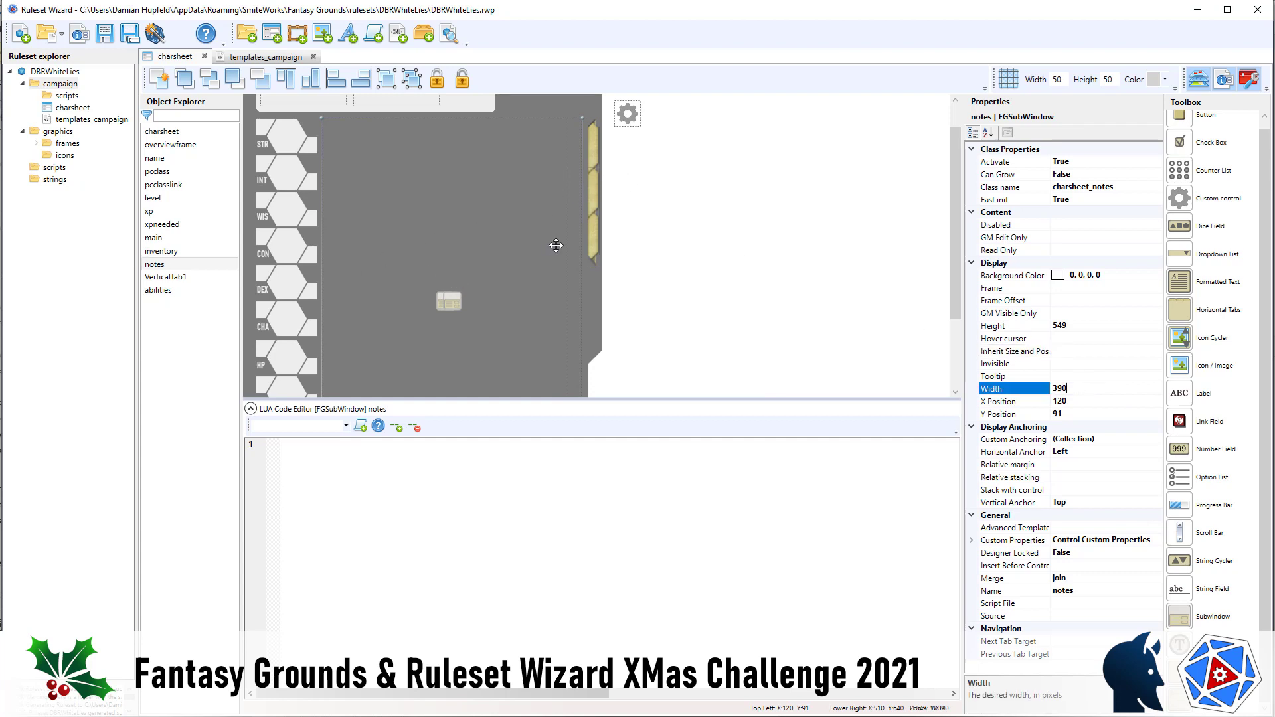
pyautogui.click(444, 133)
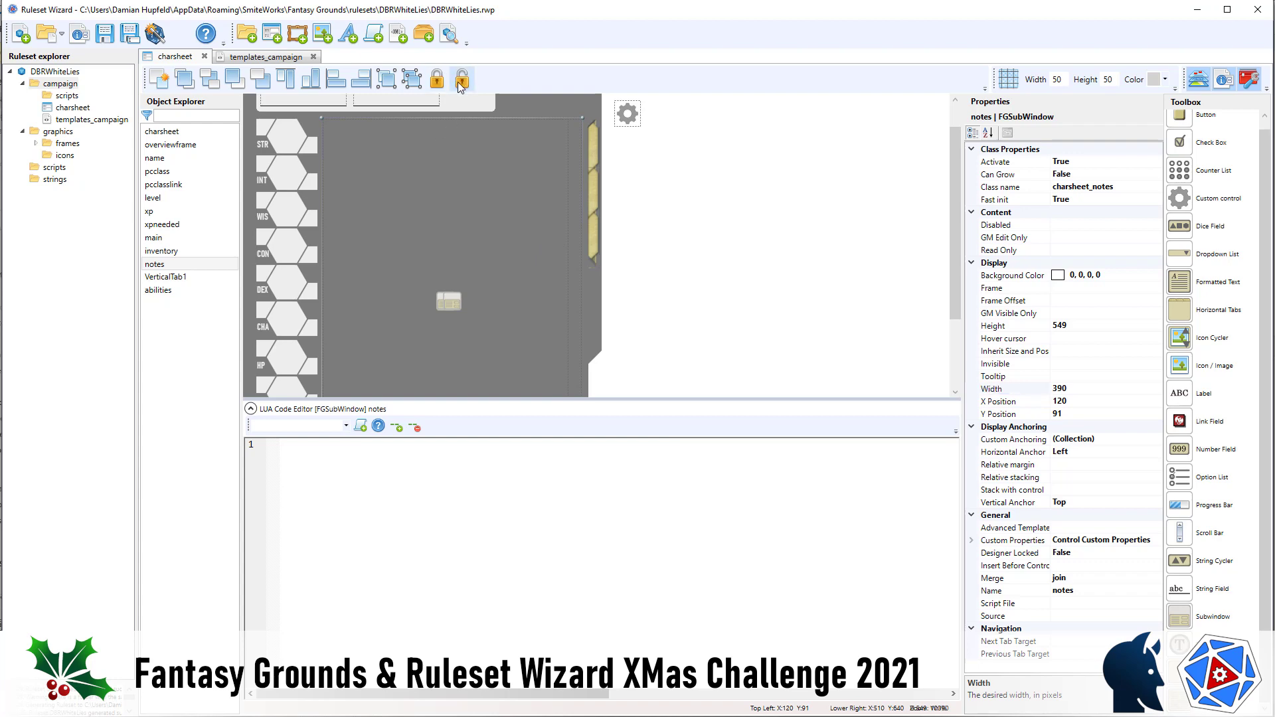
pyautogui.press('Right')
pyautogui.press('Right')
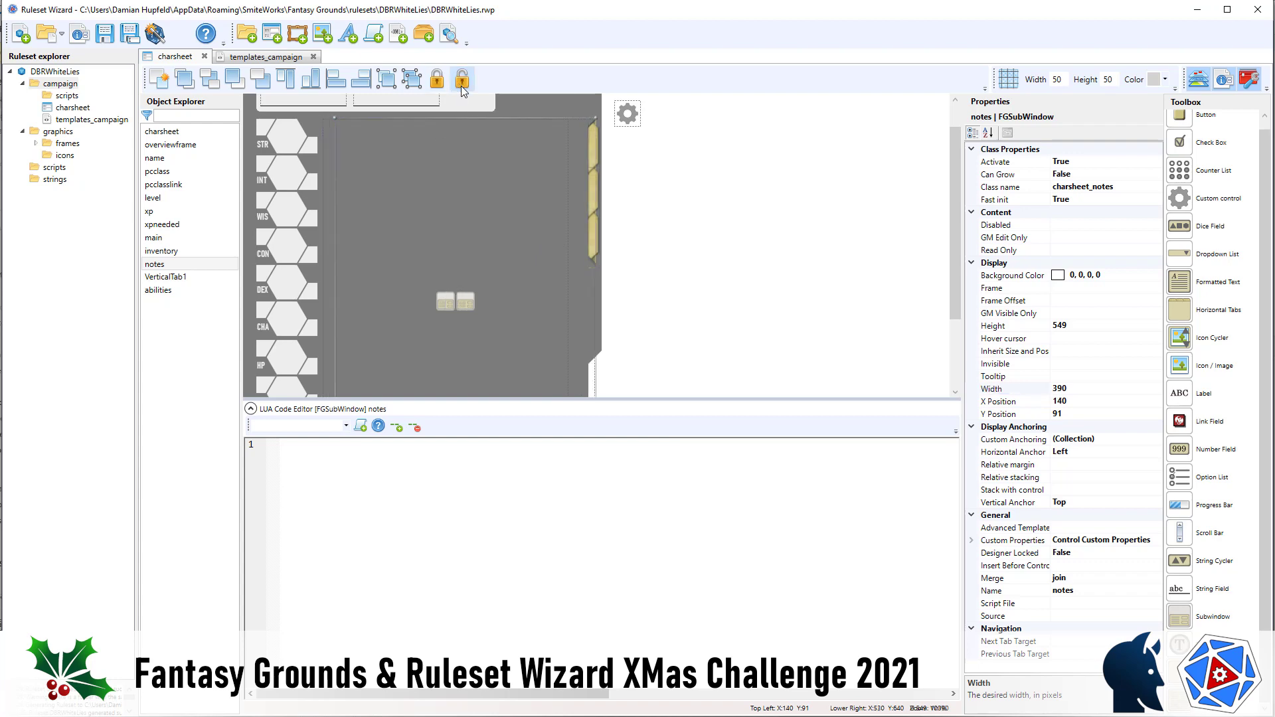
# Set the inventory subwindow's width to 390 and its X position to 140.
pyautogui.click(328, 128)
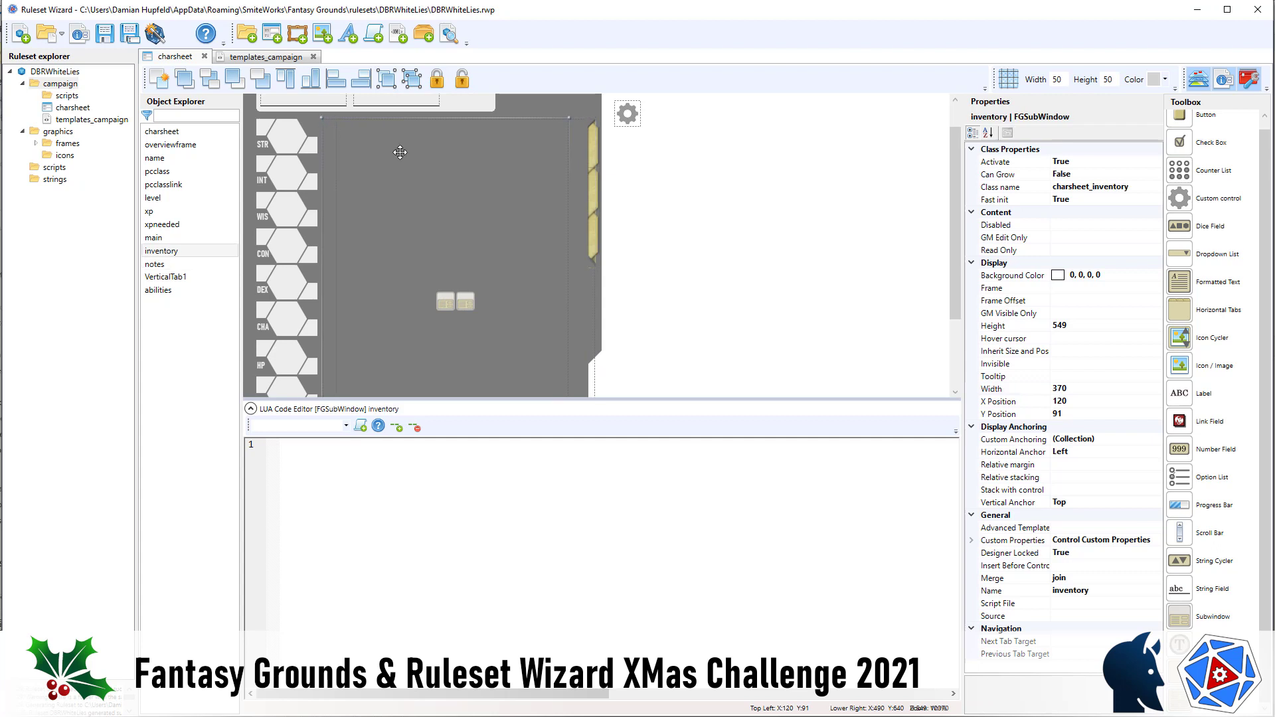
pyautogui.click(1122, 392)
pyautogui.write('390')
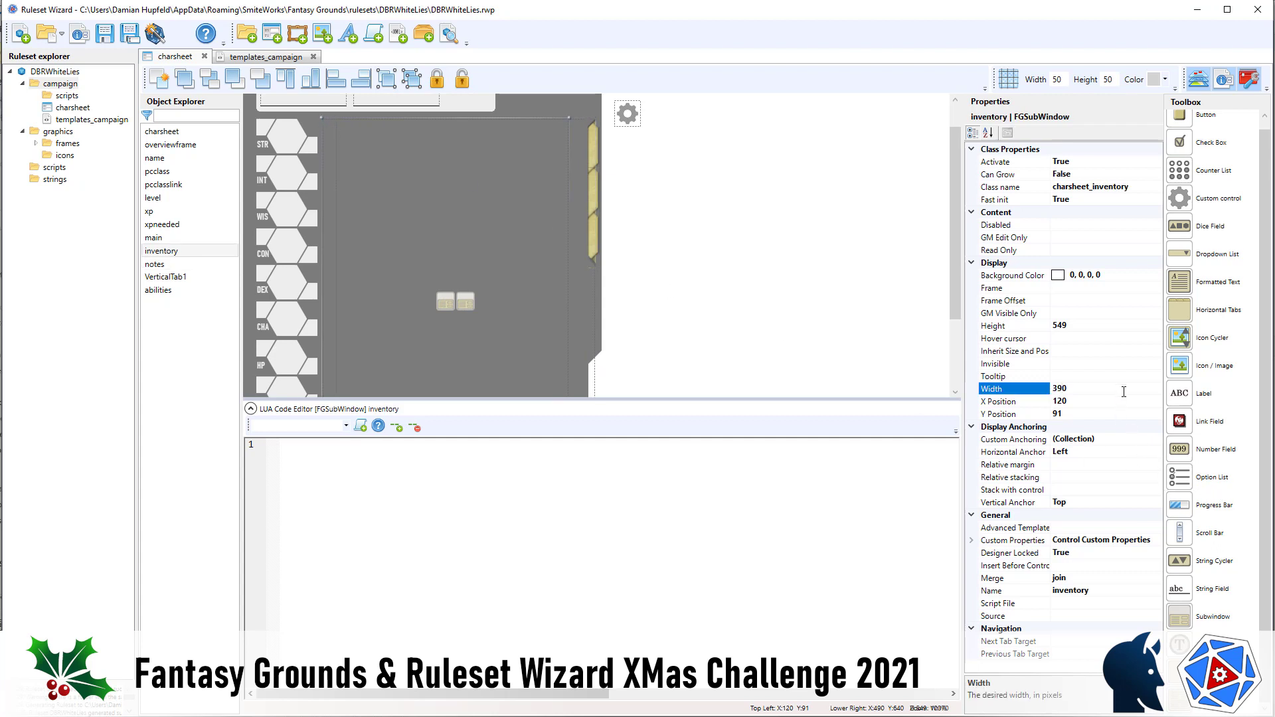
pyautogui.click(1098, 402)
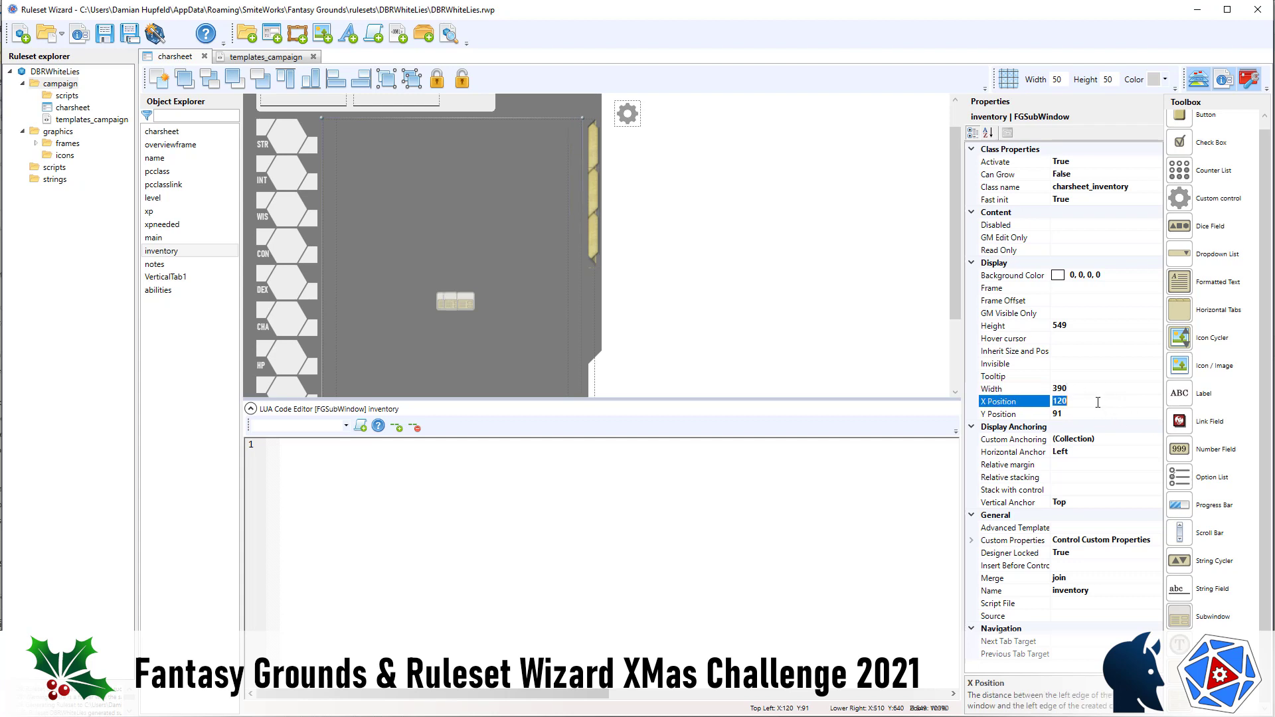
pyautogui.write('1')
pyautogui.press('Return')
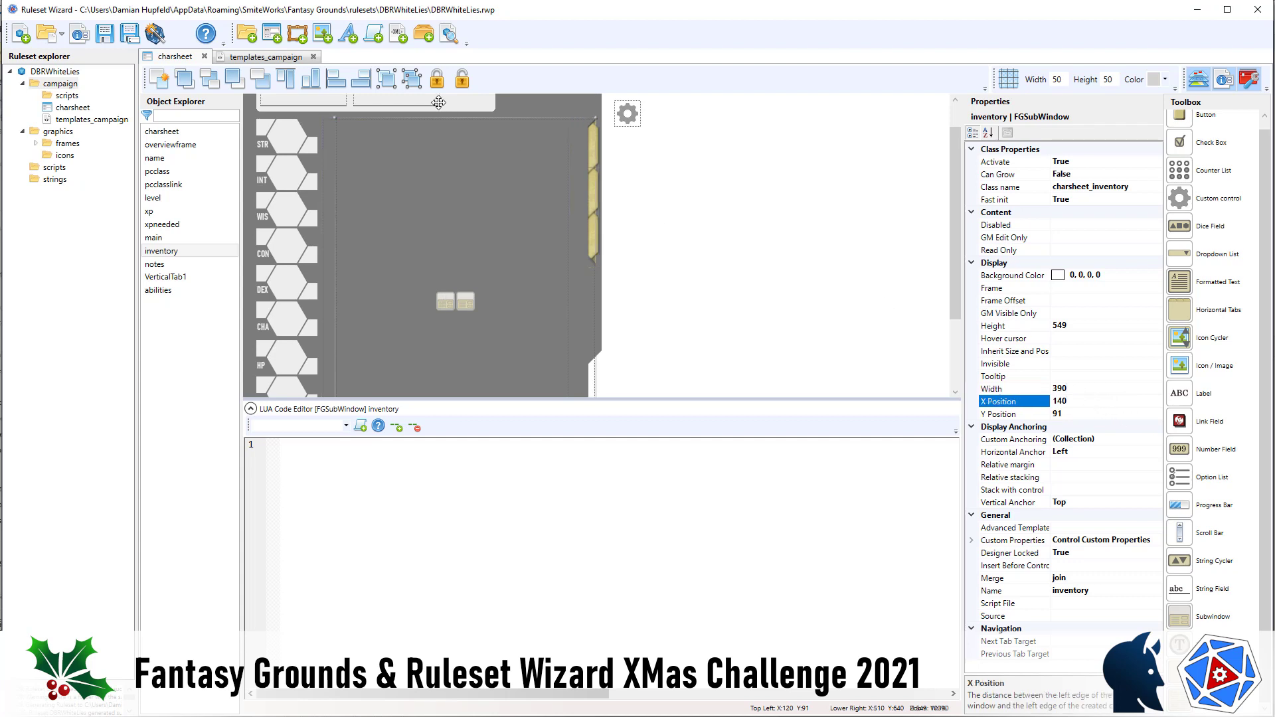
# Set the main subwindow's width to 390 and deselect it.
pyautogui.click(329, 128)
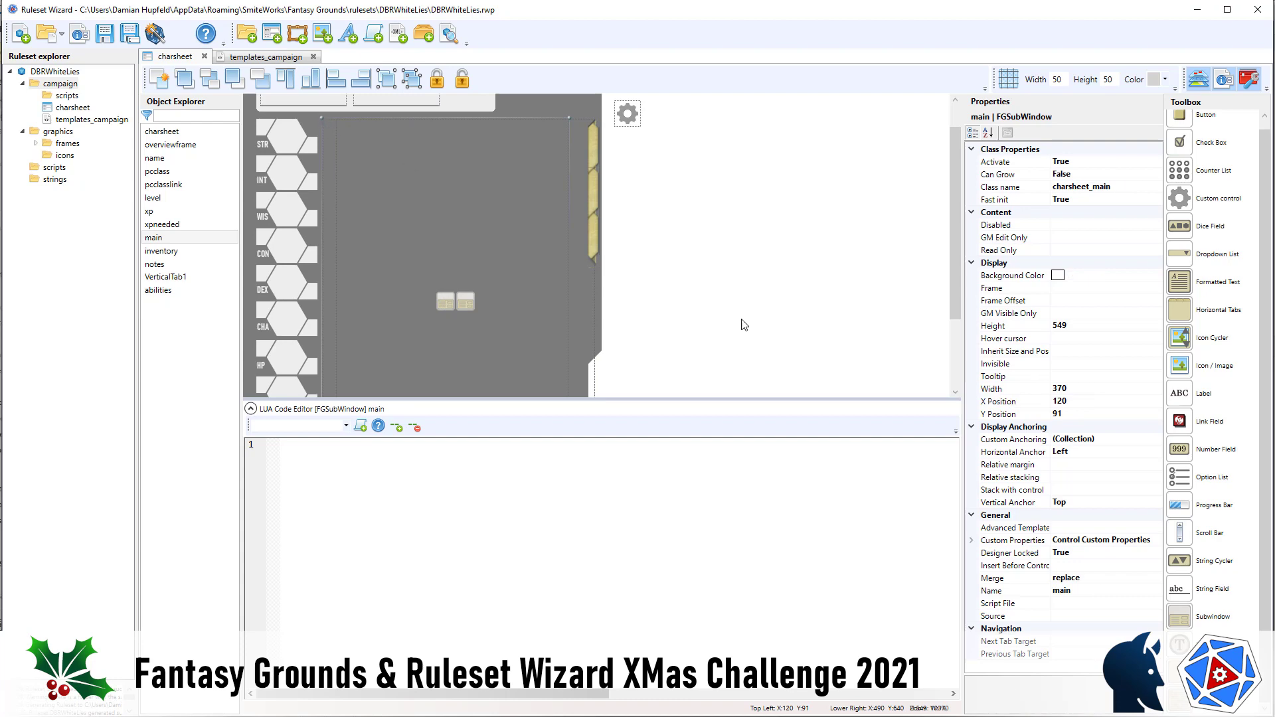
pyautogui.click(1078, 388)
pyautogui.write('3')
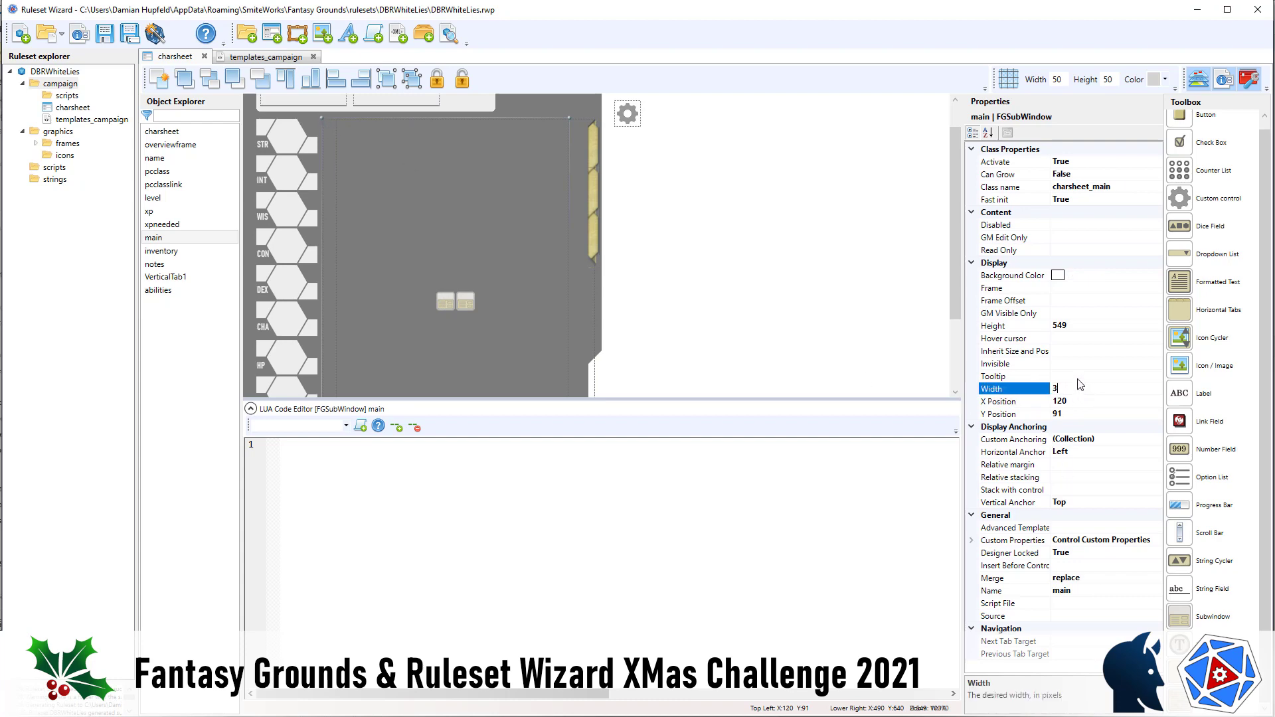
pyautogui.click(687, 191)
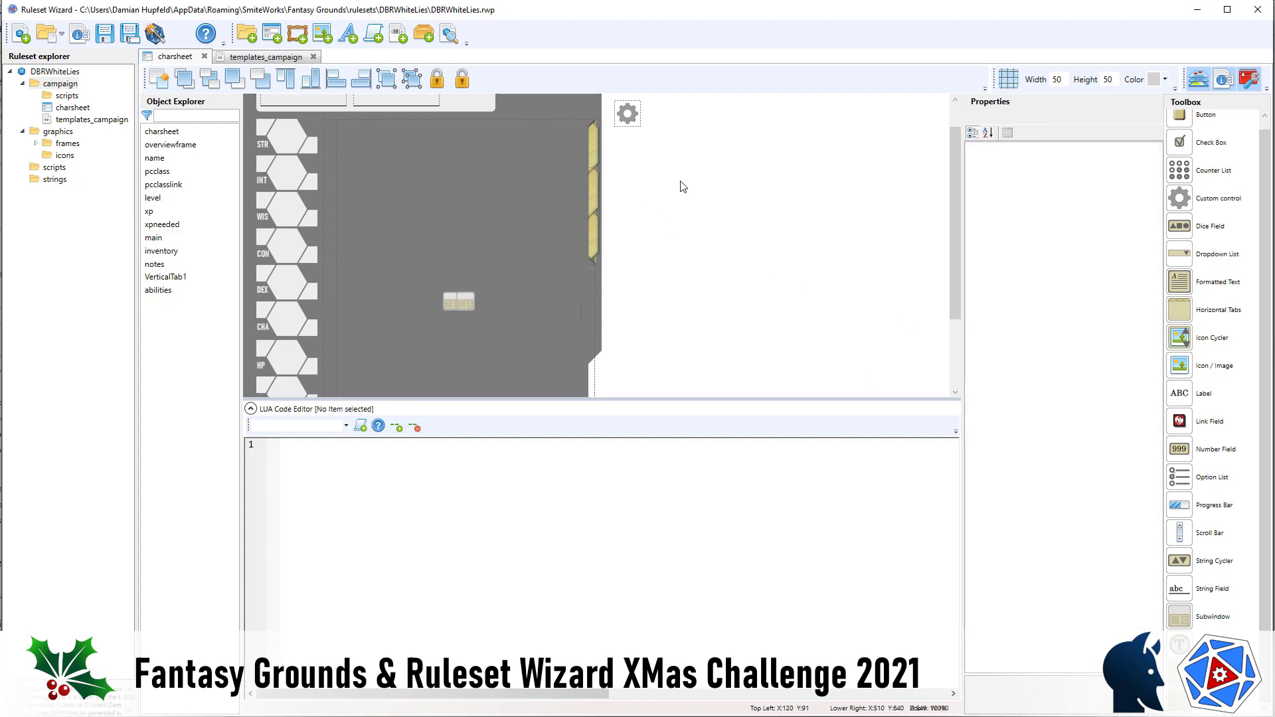
# Select the notes subwindow and undo its shift to the right.
pyautogui.click(590, 119)
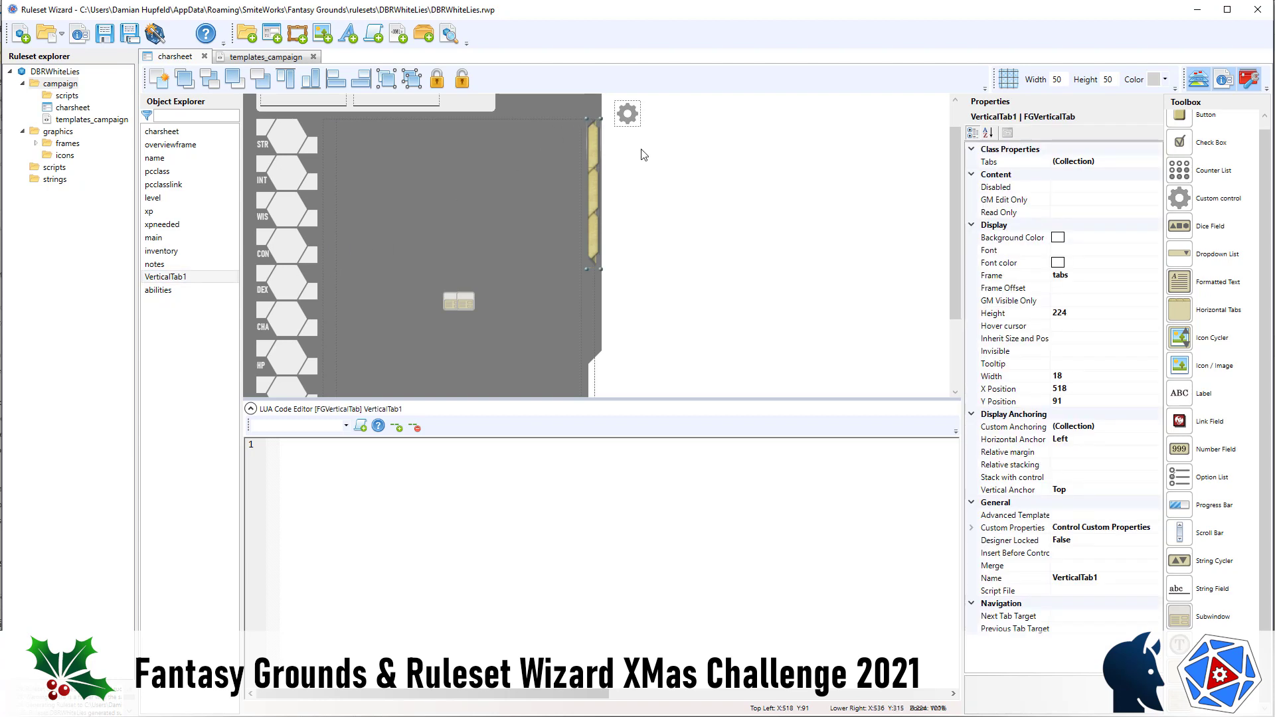
pyautogui.click(590, 294)
pyautogui.hotkey('ctrl', 'z')
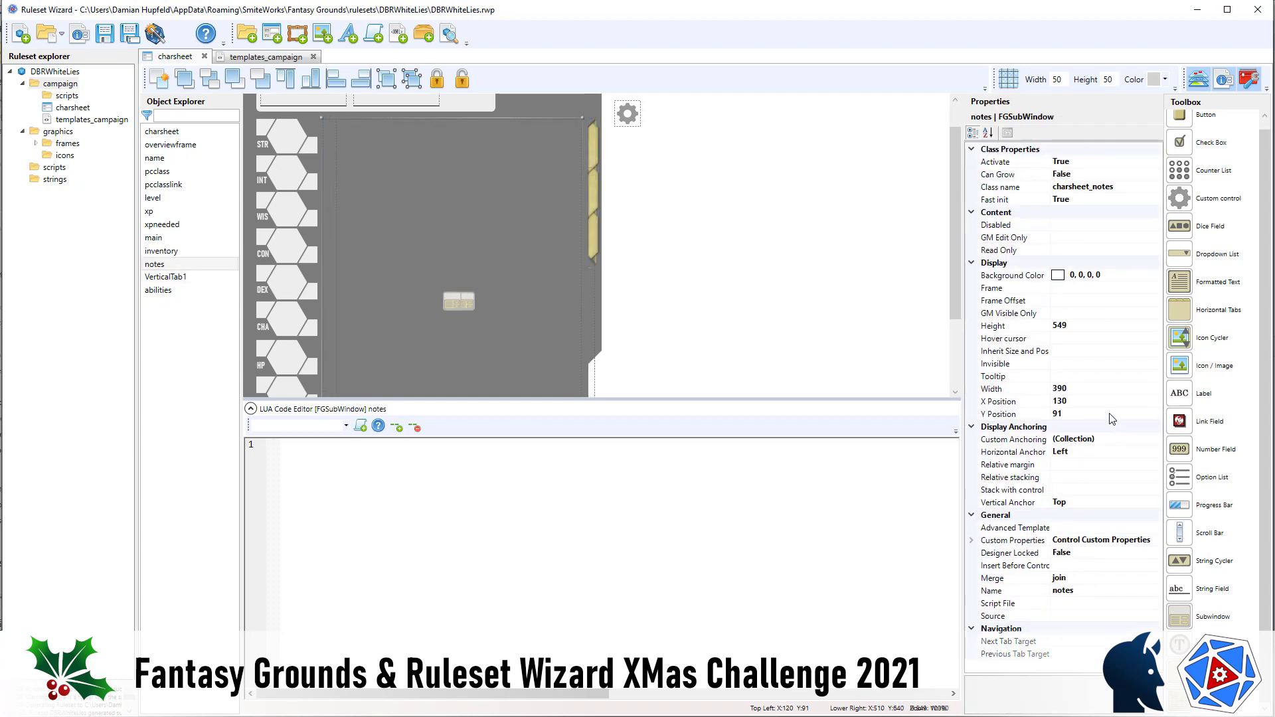
# Unlock the inventory subwindow and move it to X position 120, aligned with the main and notes subwindows.
pyautogui.click(599, 337)
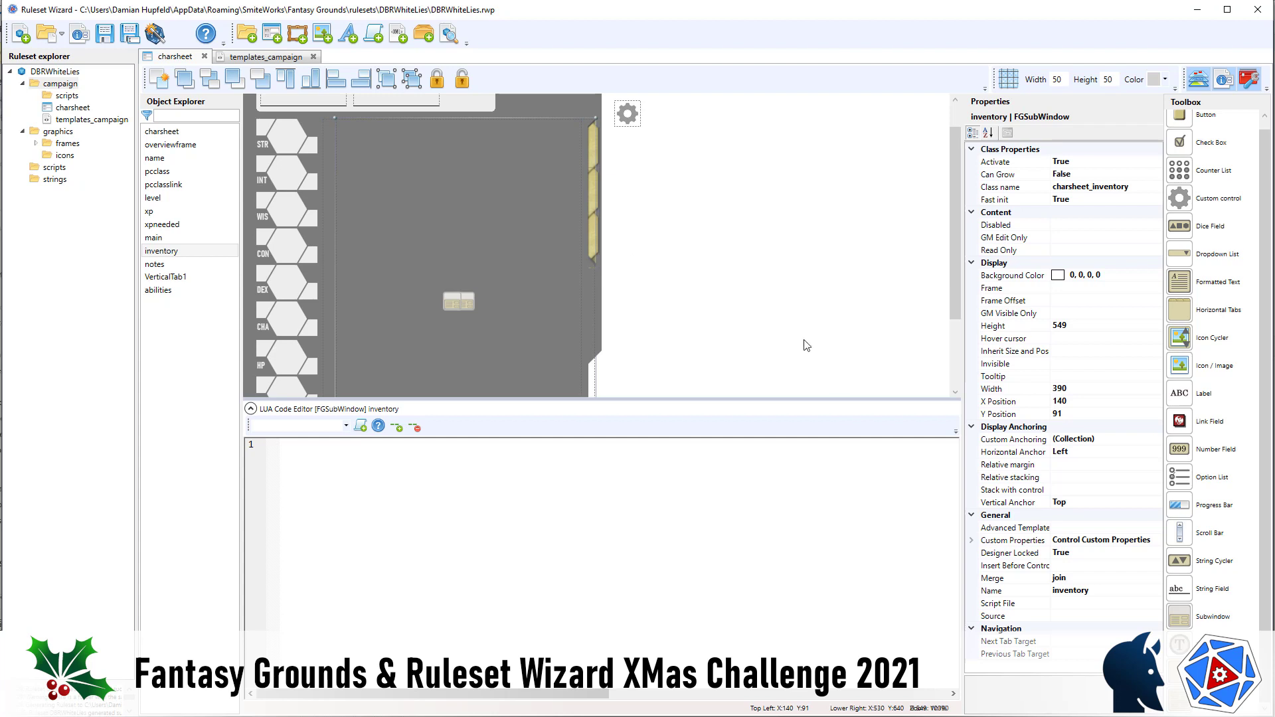
pyautogui.click(462, 80)
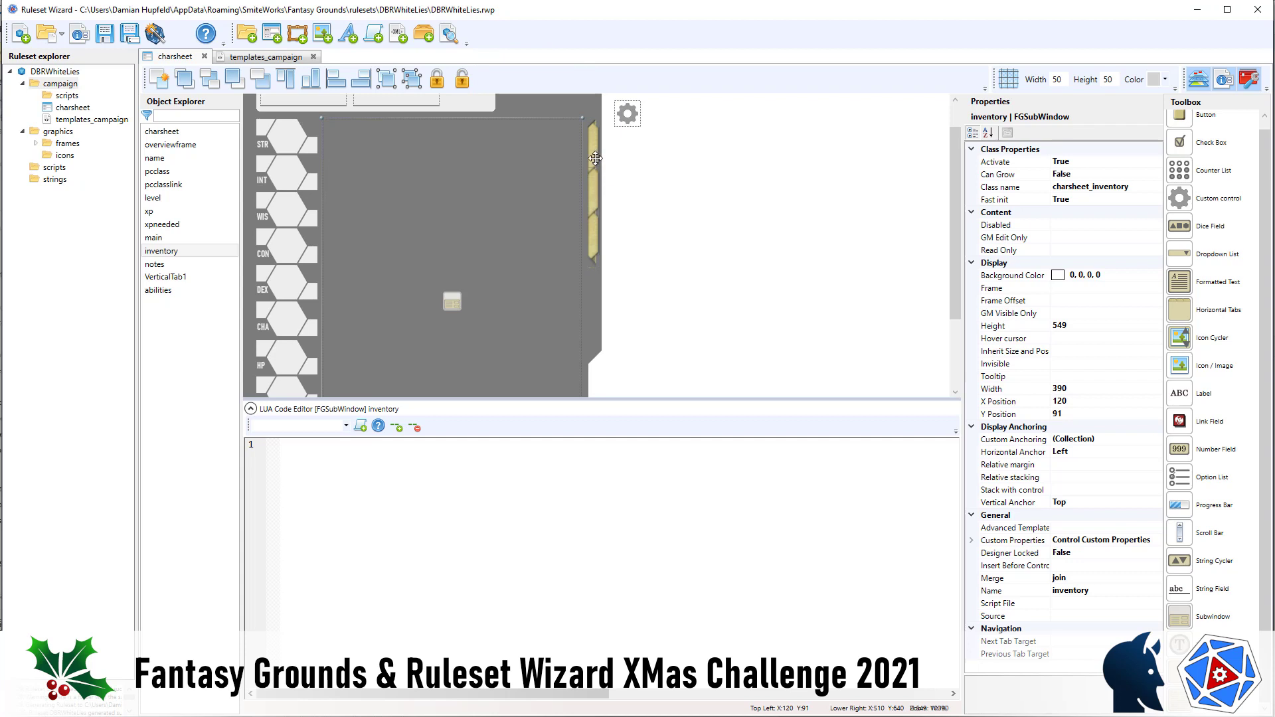
pyautogui.scroll(-3, 638, 177)
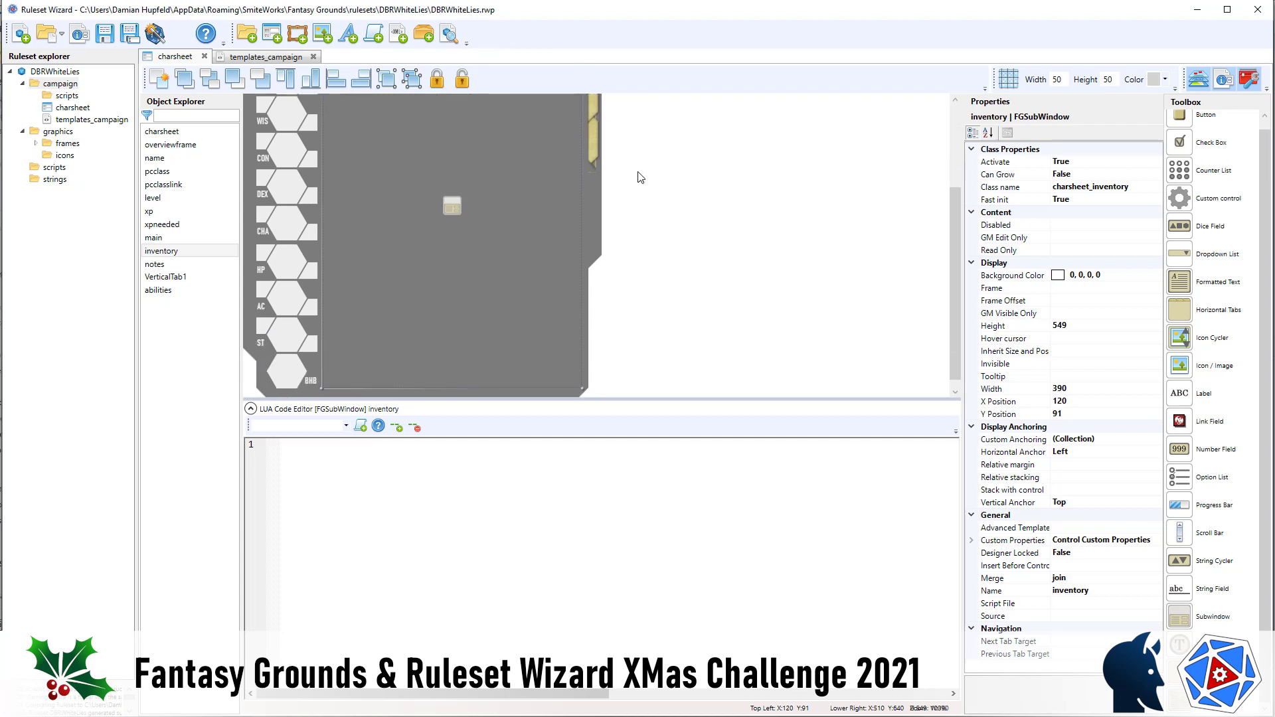
pyautogui.click(614, 394)
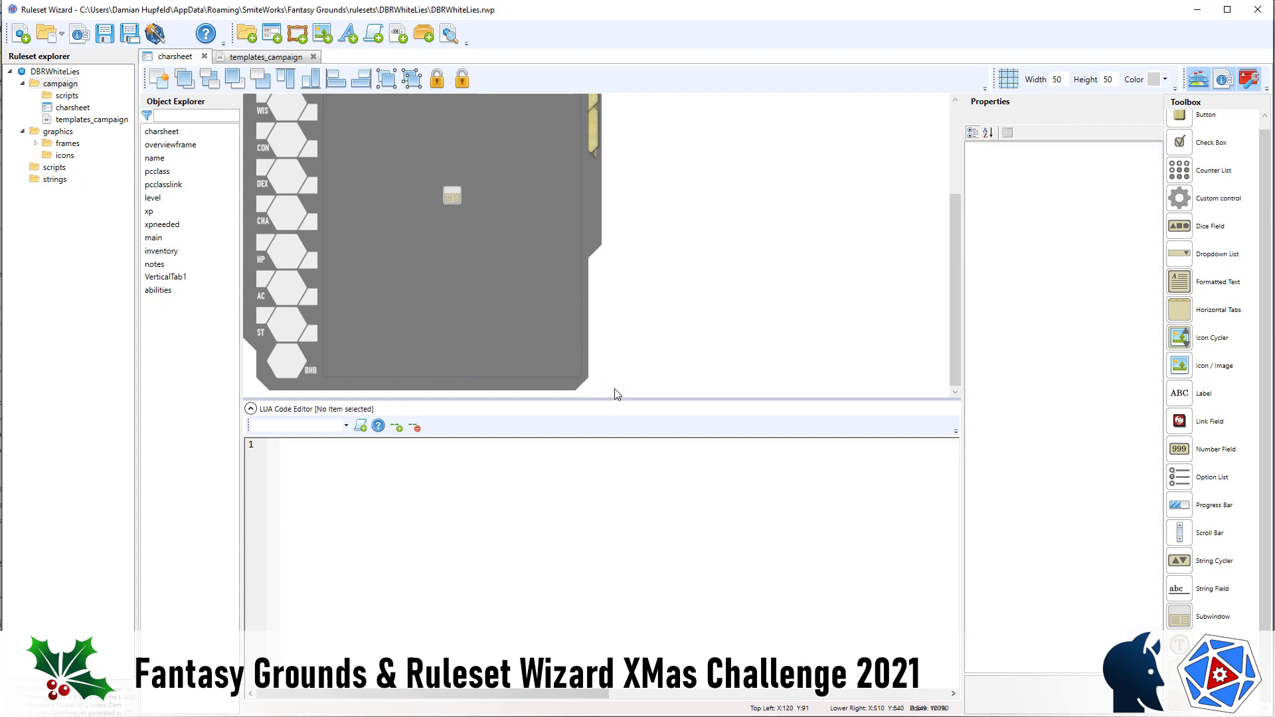
pyautogui.moveTo(595, 388); pyautogui.dragTo(279, 94)
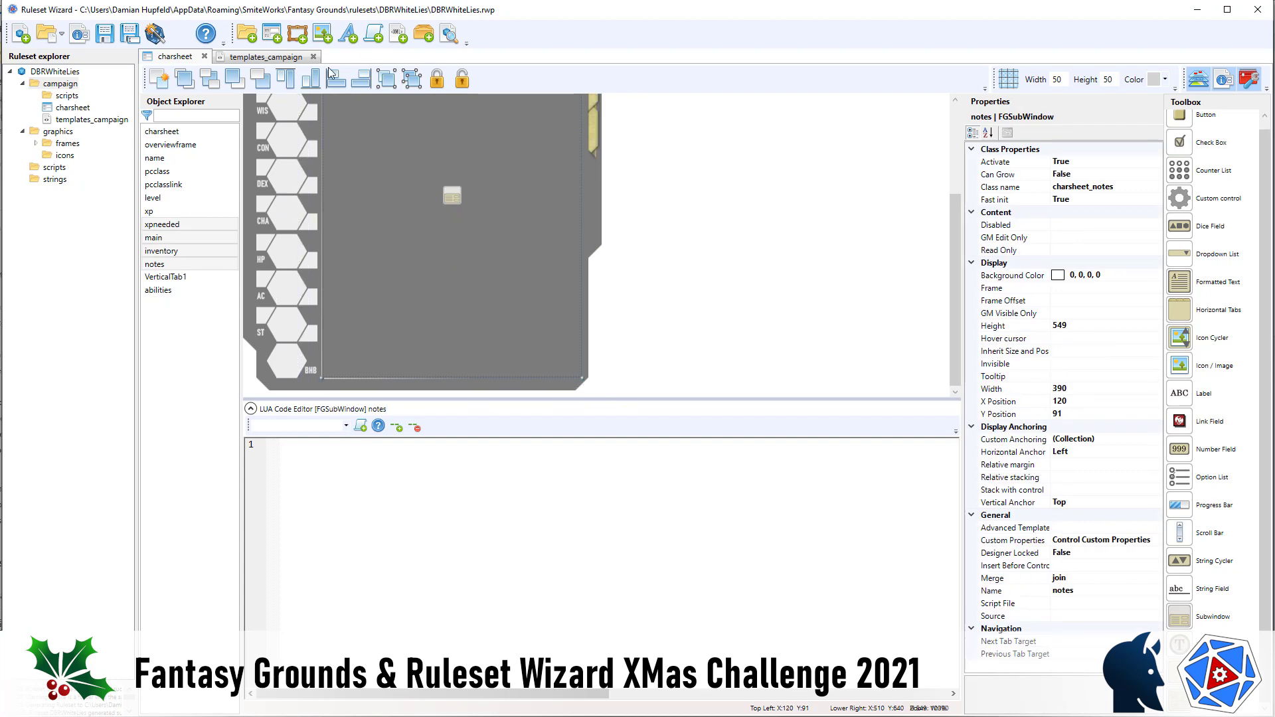
pyautogui.click(708, 241)
pyautogui.scroll(3, 631, 256)
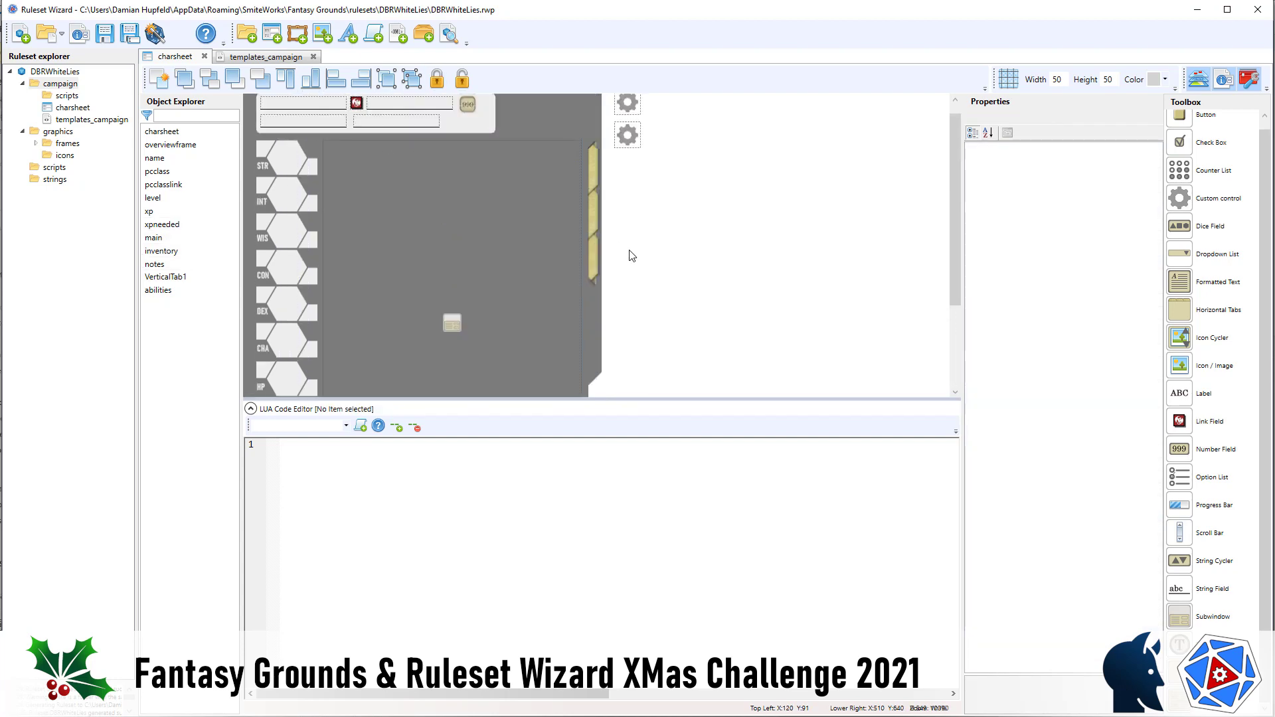
# Rename the vertical tab control on the character sheet as tabs.
pyautogui.click(596, 242)
pyautogui.click(587, 158)
pyautogui.click(596, 169)
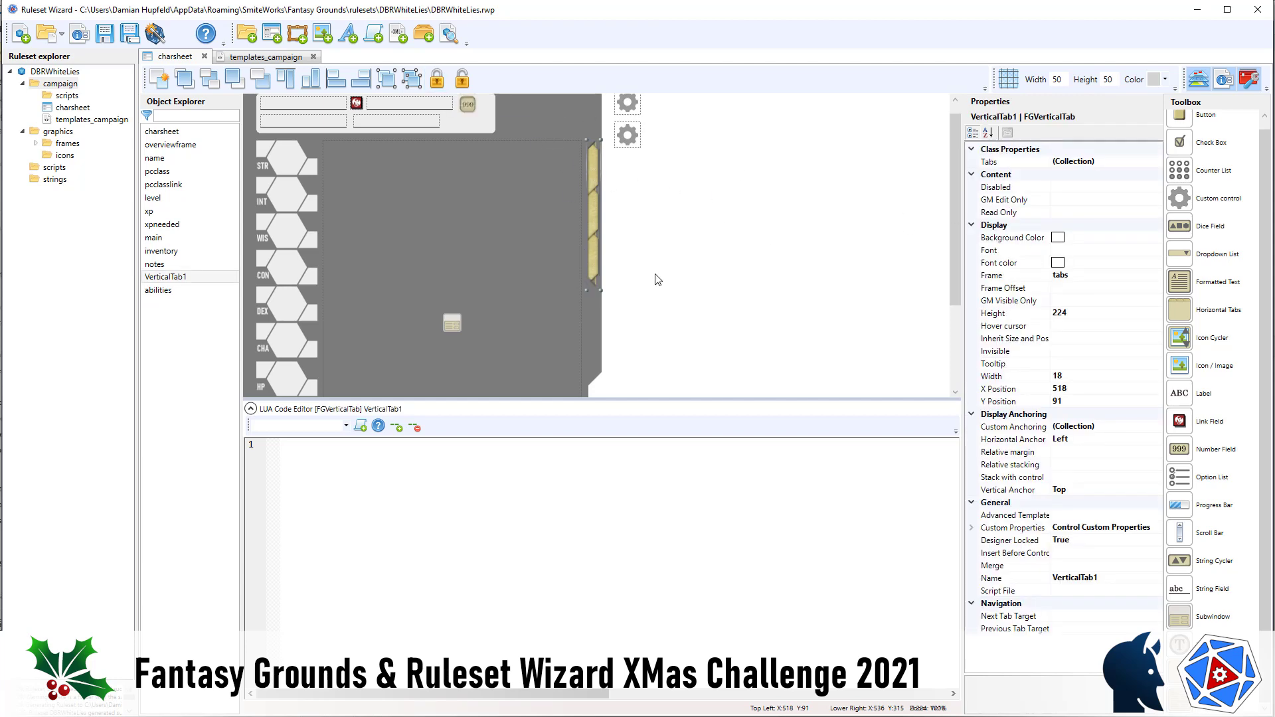
pyautogui.click(1116, 580)
pyautogui.doubleClick(1117, 577)
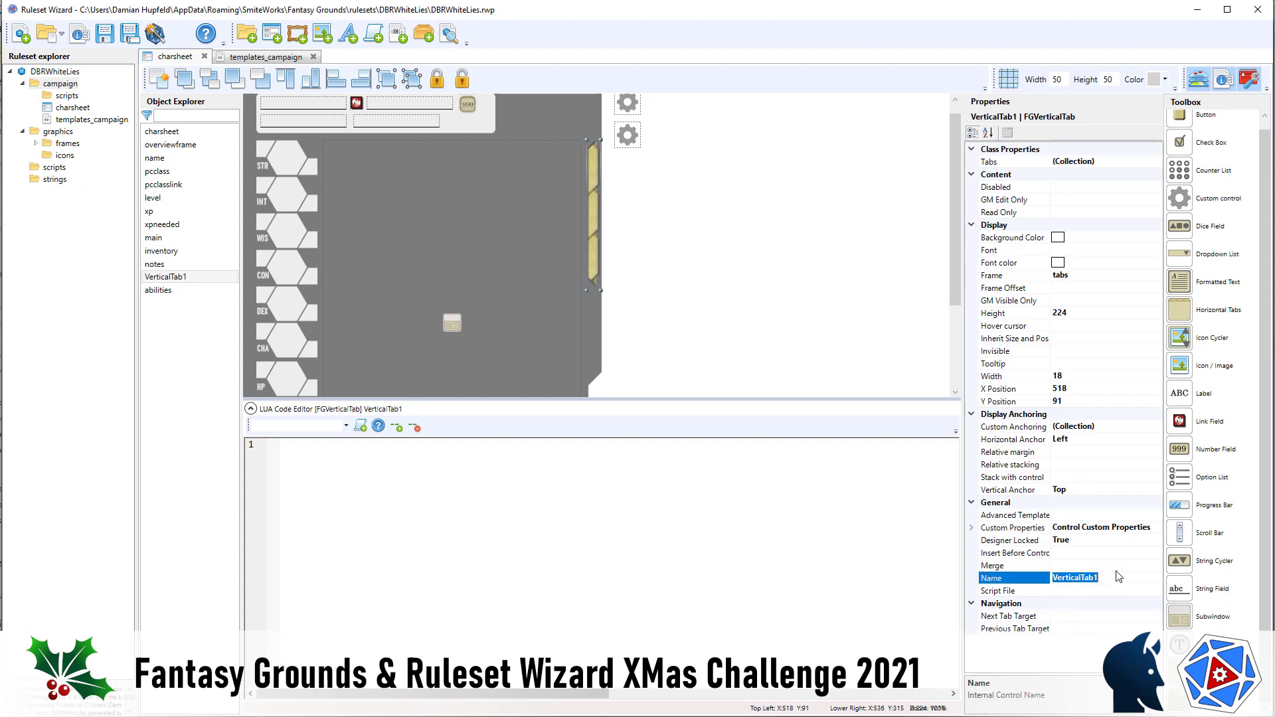
pyautogui.write('tabs')
# Switch to Notepad++ to check the tab control's name in CoreRPG's record_char.xml, and return to Ruleset Wizard.
pyautogui.hotkey('alt', 'Tab')
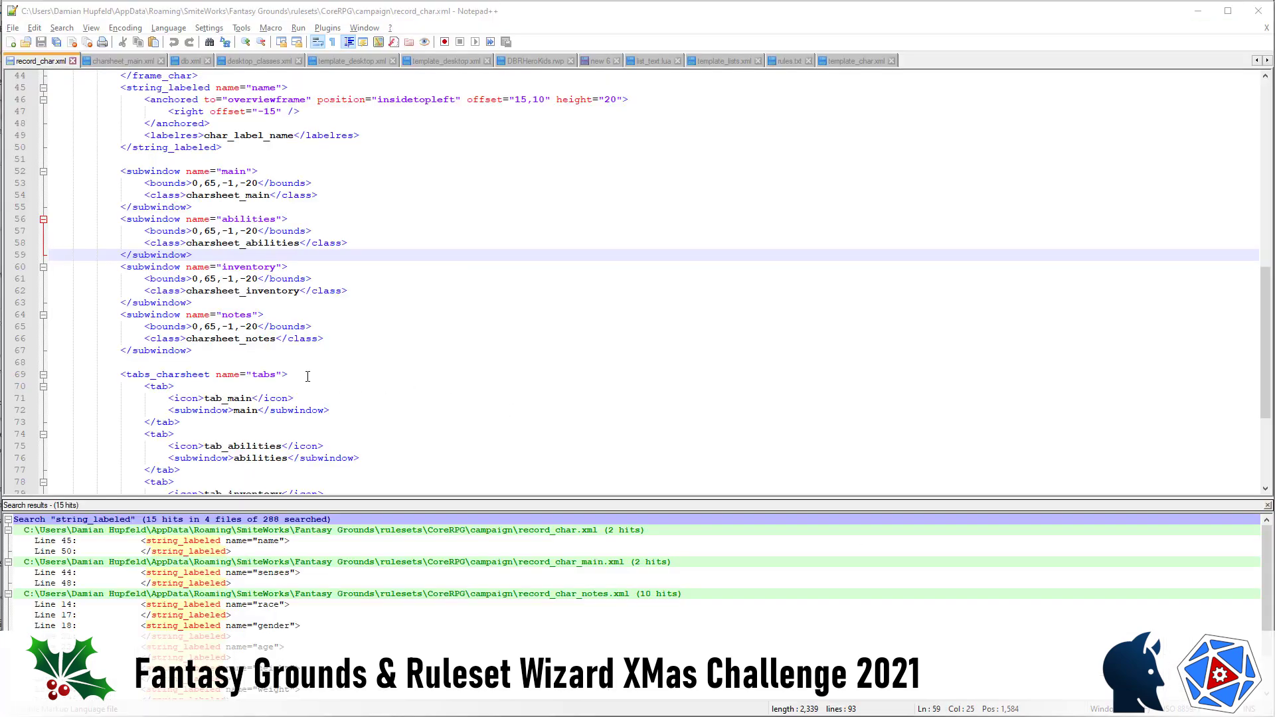
pyautogui.moveTo(251, 376); pyautogui.dragTo(279, 375)
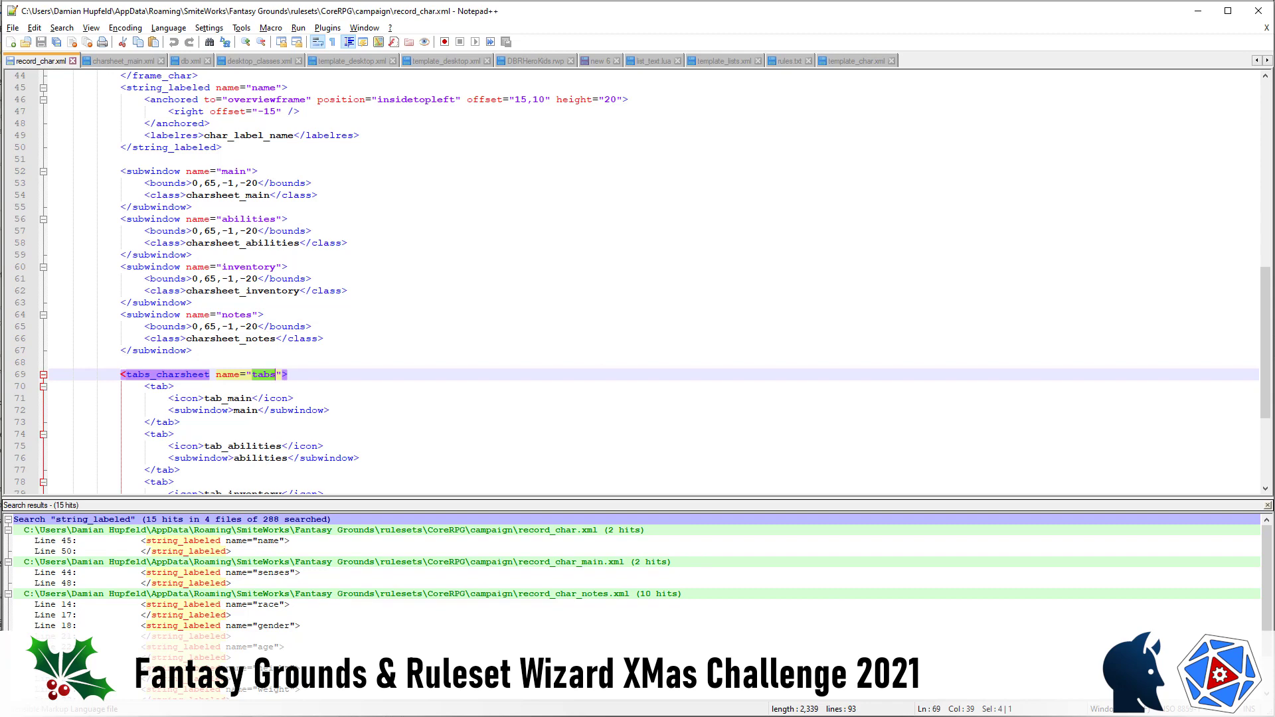
pyautogui.hotkey('alt', 'Tab')
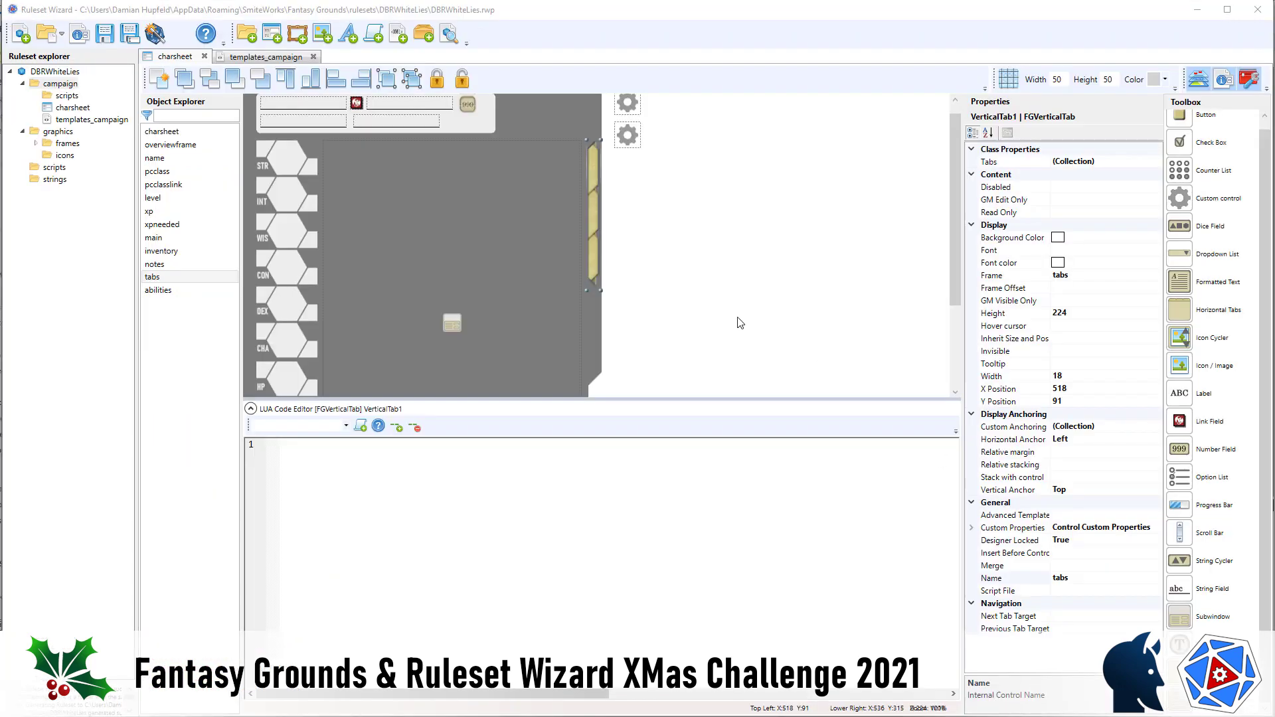
pyautogui.click(1077, 581)
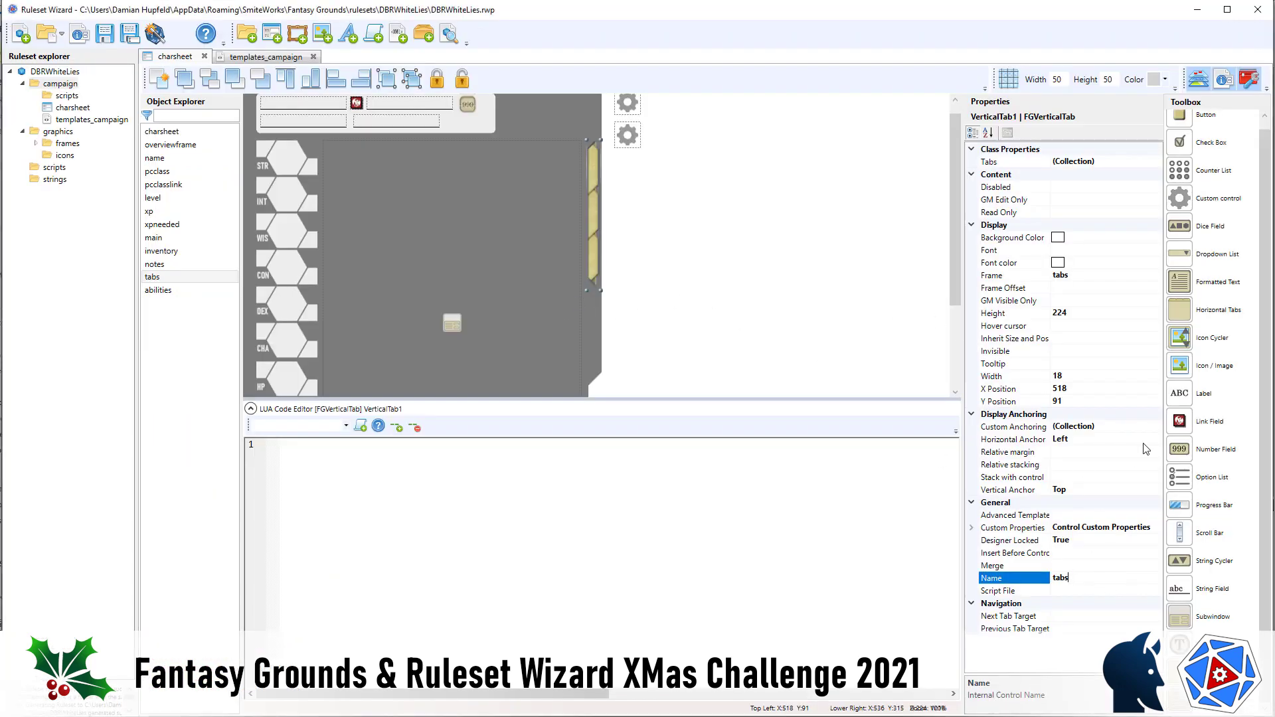
# Open the tab control's Tabs collection and add three vertical tab definitions.
pyautogui.click(1159, 166)
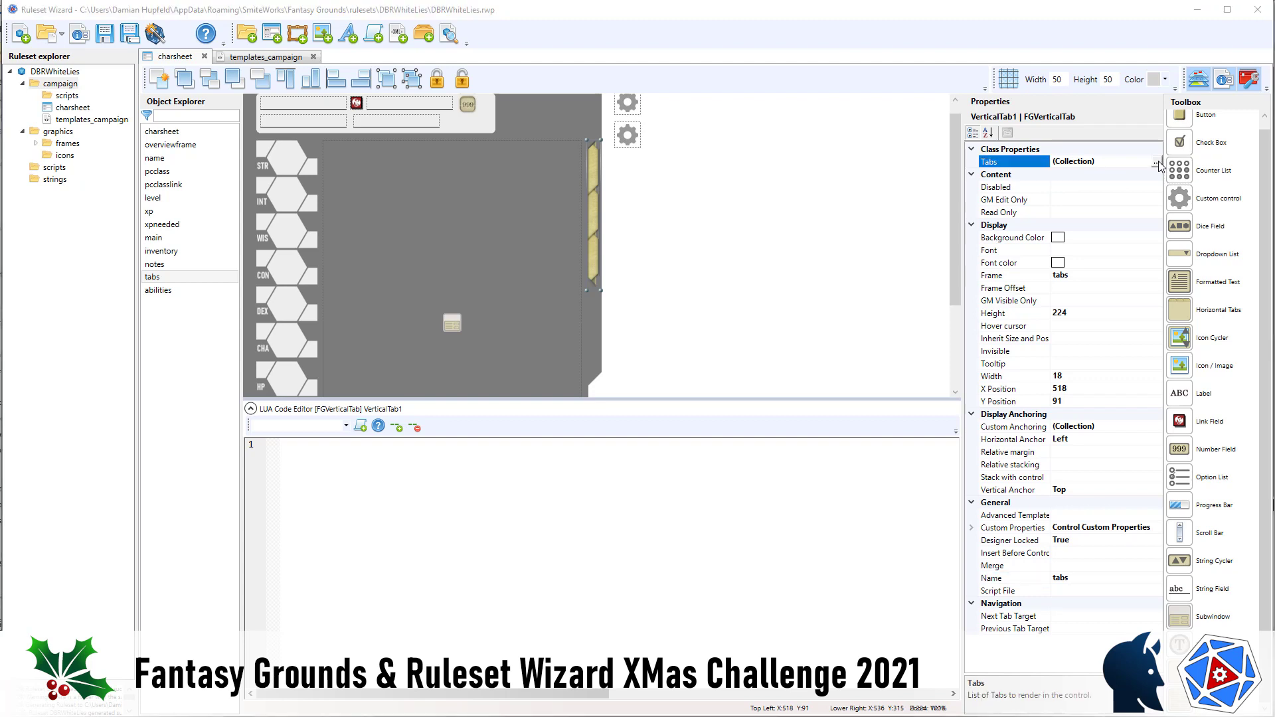
pyautogui.click(1157, 163)
pyautogui.click(643, 531)
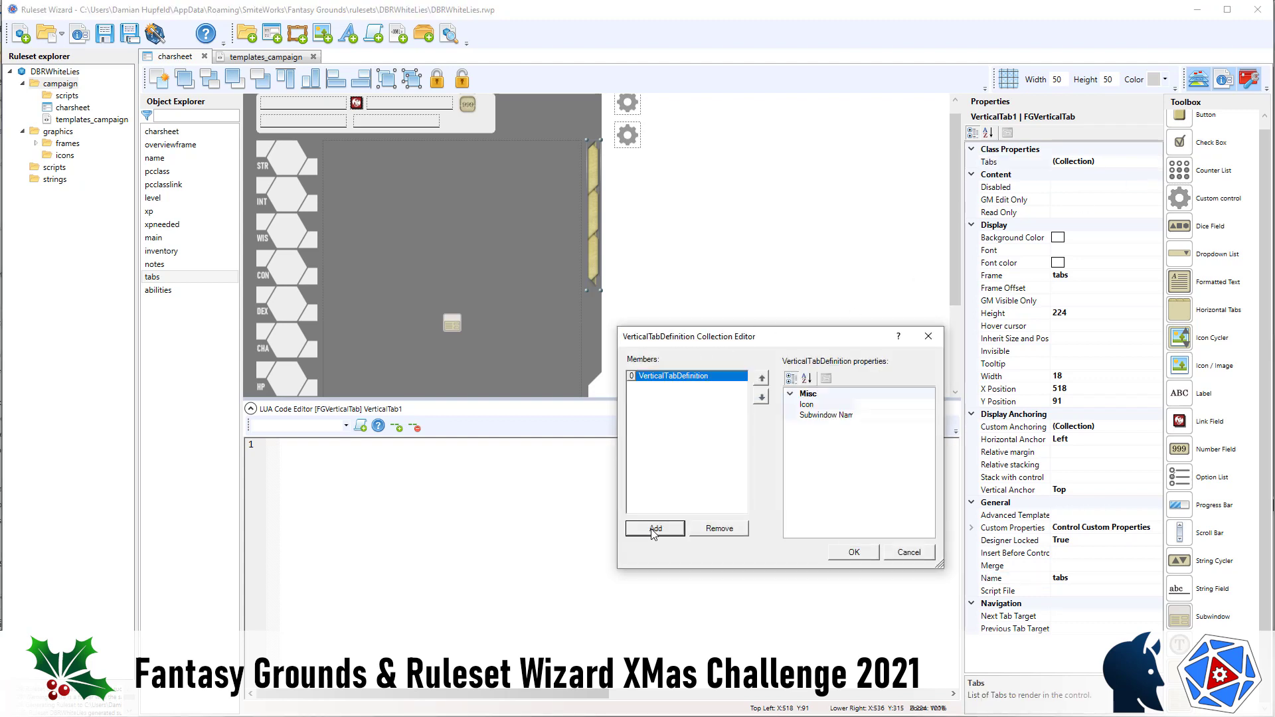
pyautogui.click(643, 531)
pyautogui.click(643, 531)
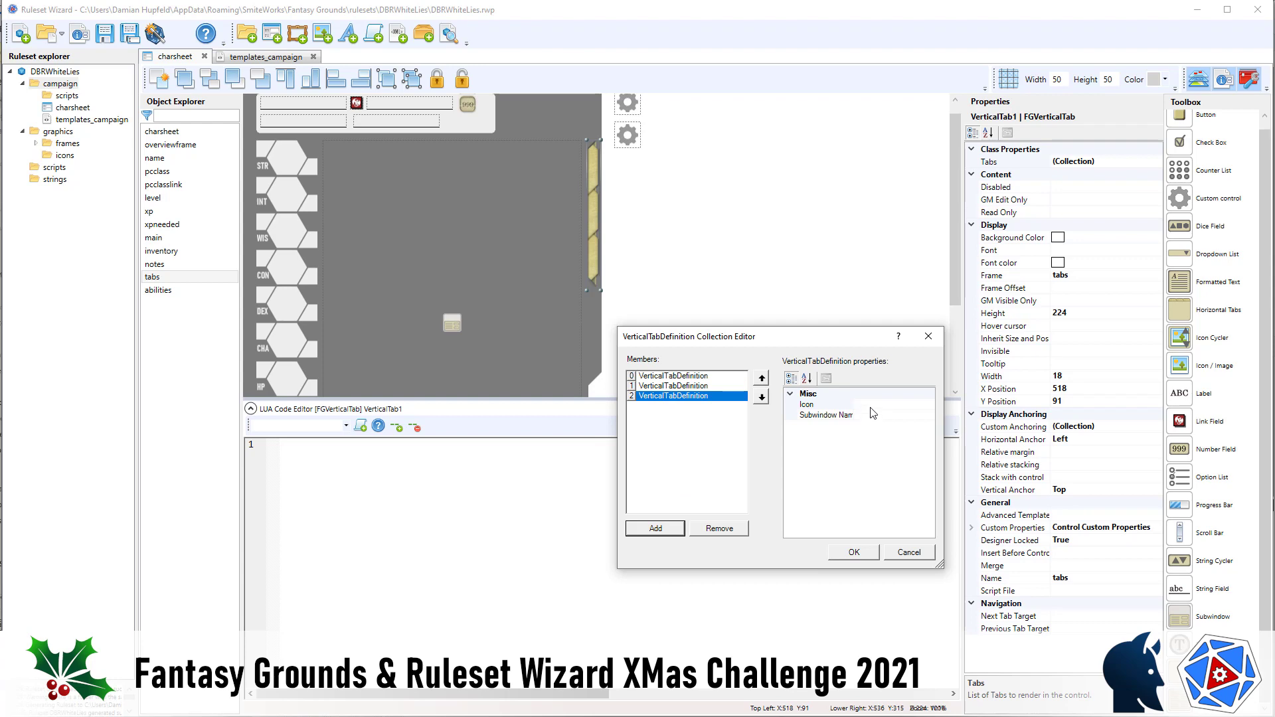
# Set the first tab definition's icon to icon_main and its subwindow name to charsheet_main.
pyautogui.click(710, 376)
pyautogui.click(903, 405)
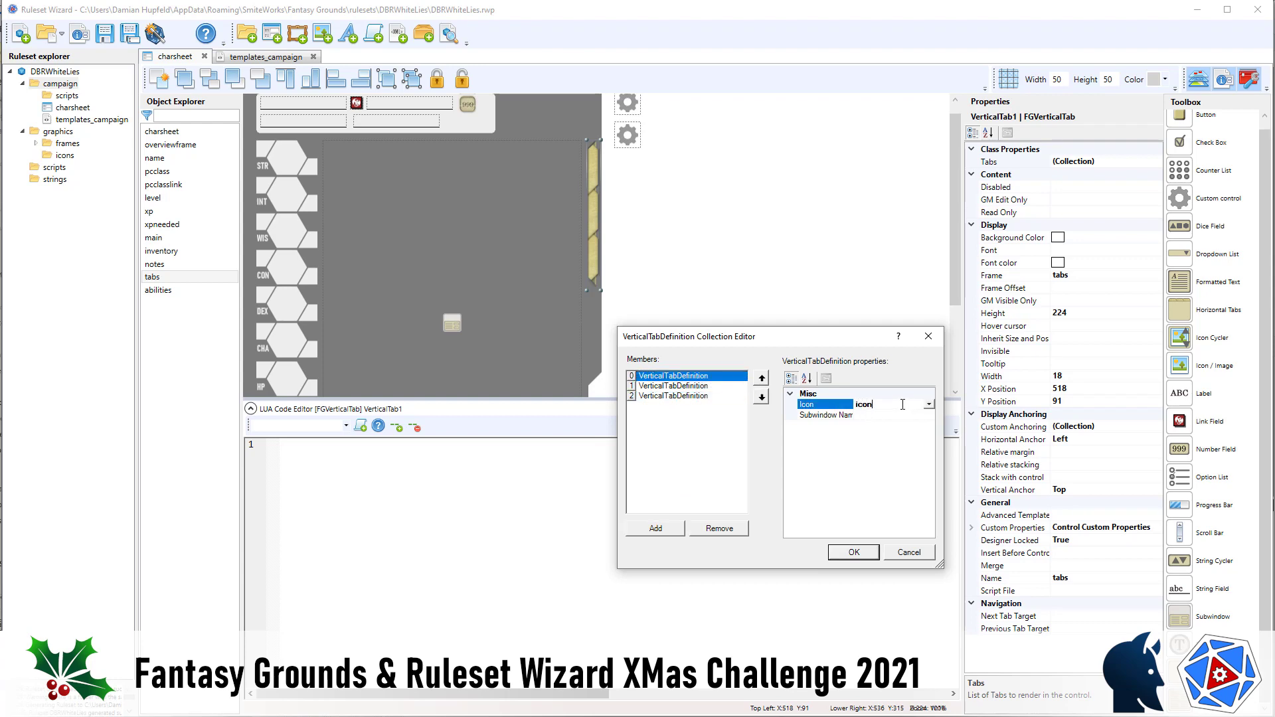
pyautogui.write('icon_main')
pyautogui.click(896, 417)
pyautogui.write('charsheet_main')
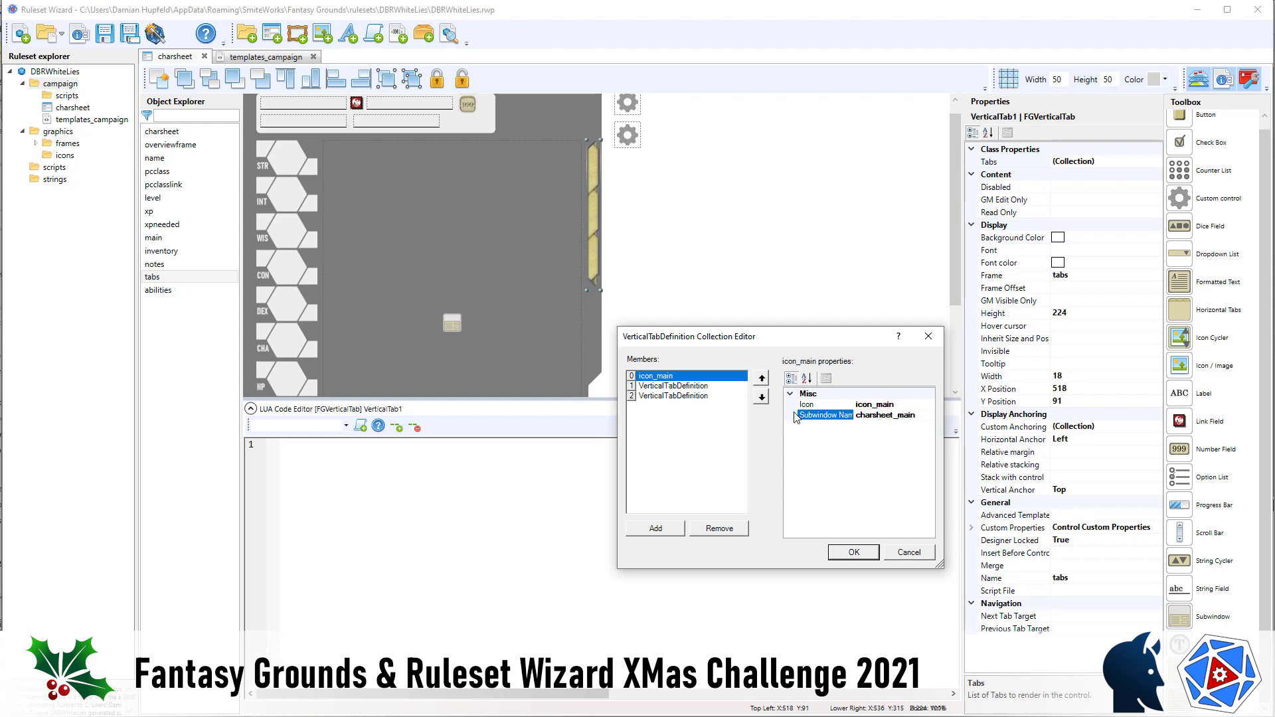
# Set the second tab definition's icon to icon_inventory and its subwindow name to charsheet_inventory.
pyautogui.click(714, 388)
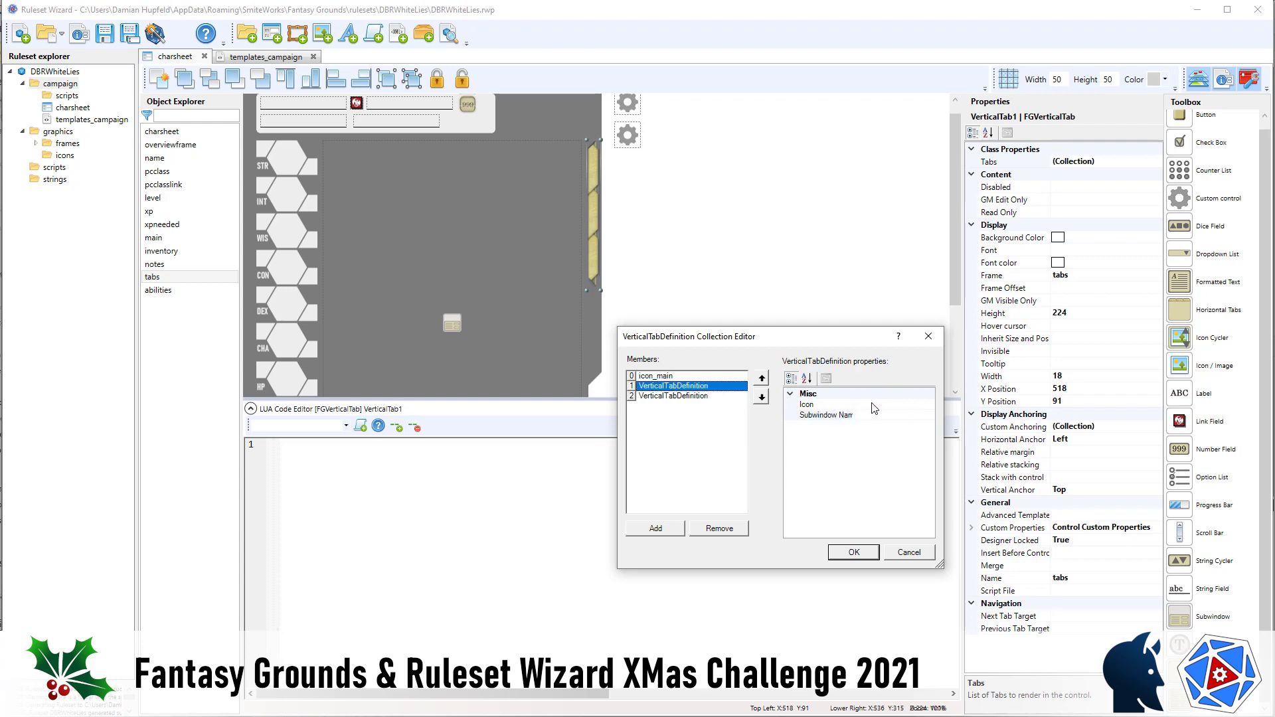
pyautogui.click(885, 405)
pyautogui.write('icon_invent')
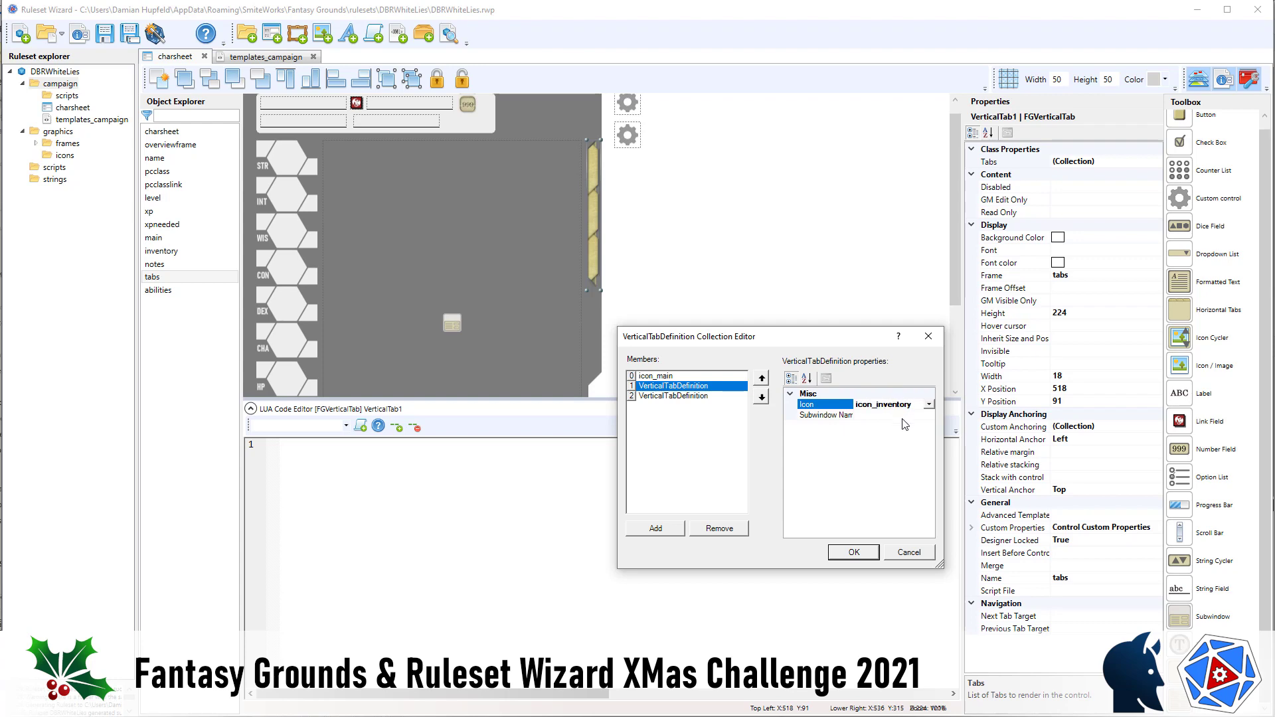
pyautogui.write('ory')
pyautogui.click(904, 417)
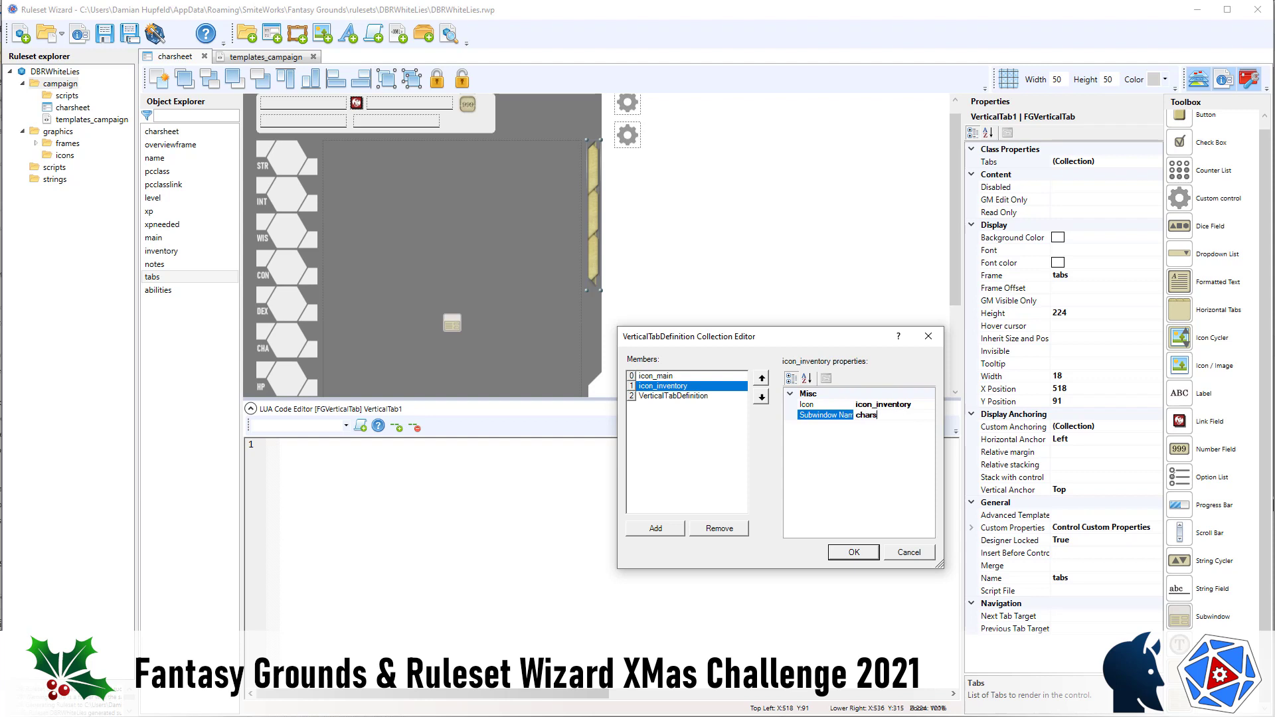
pyautogui.write('charsheet_inventory')
# Set the third tab definition's icon to icon_notes and its subwindow name to charsheet_notes, and accept the collection.
pyautogui.click(715, 402)
pyautogui.click(714, 398)
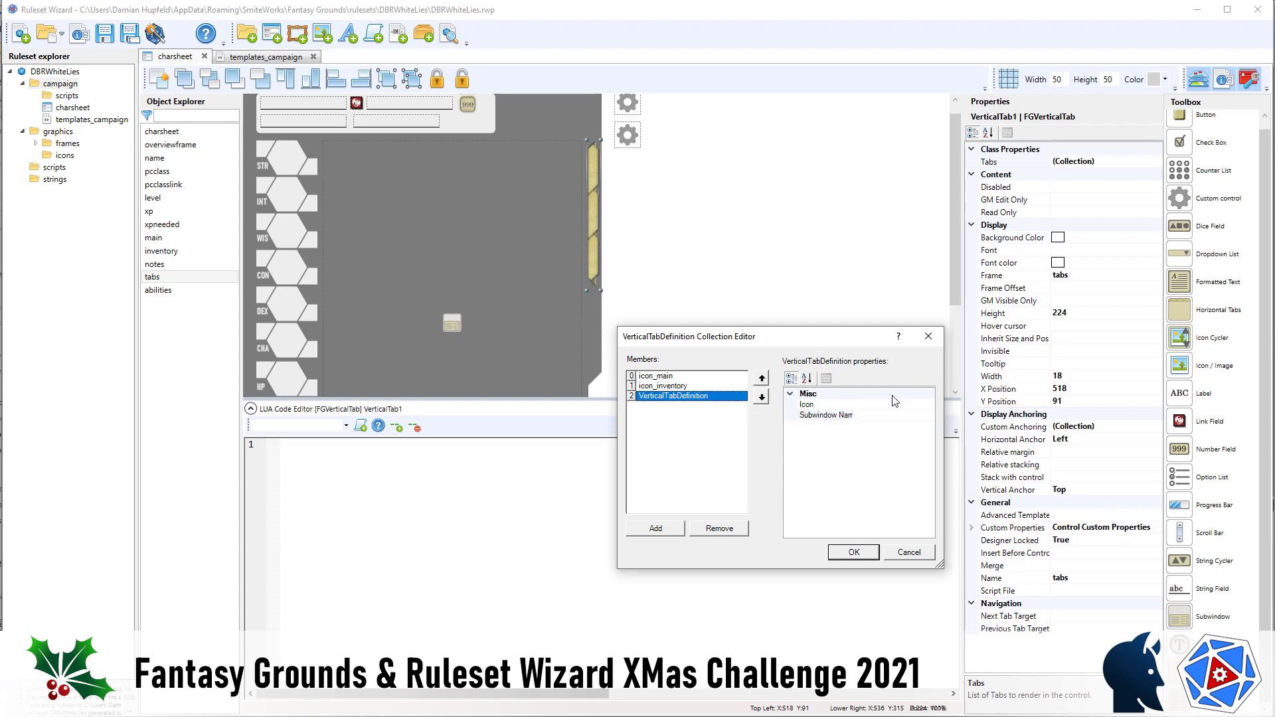
pyautogui.click(904, 405)
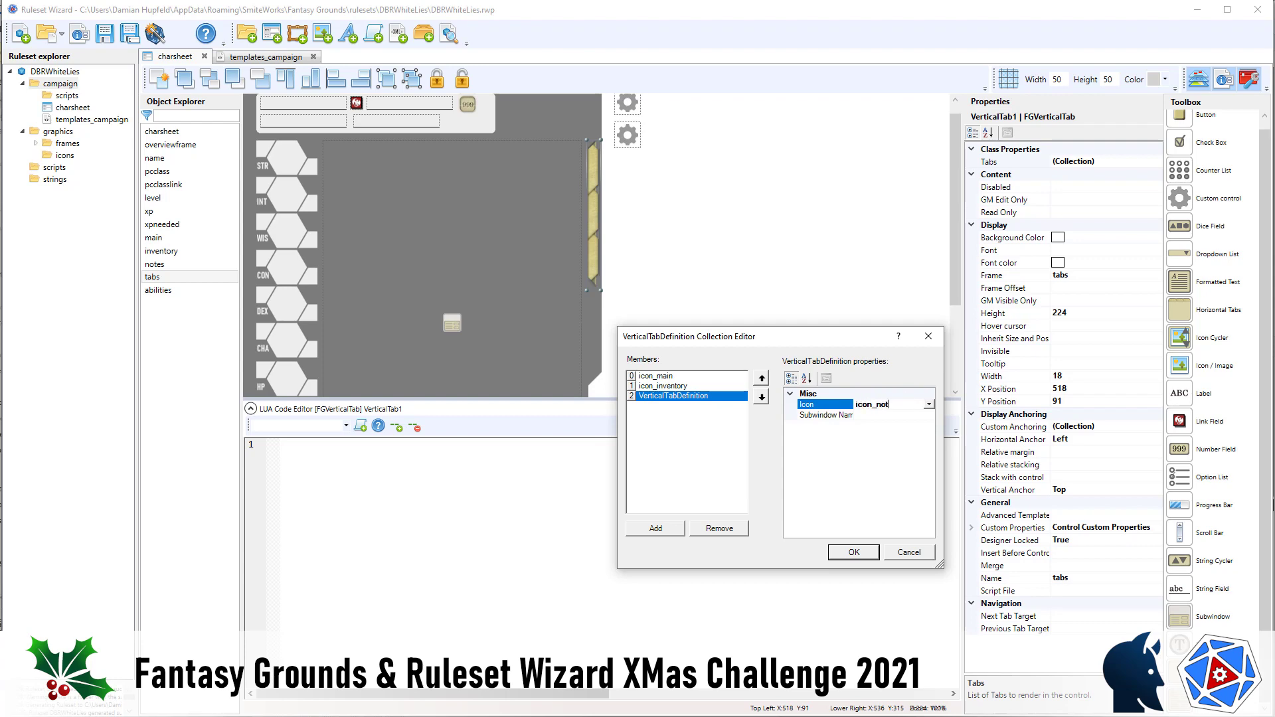
pyautogui.click(905, 416)
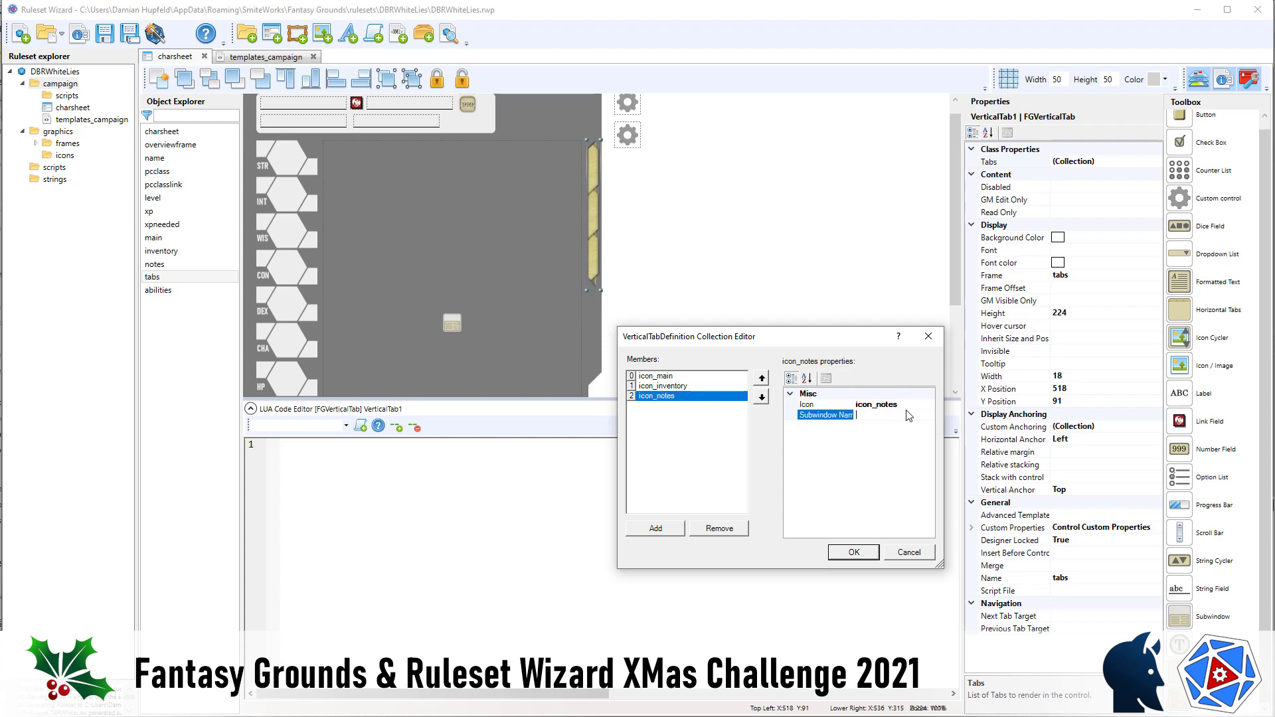
pyautogui.write('charsheet_notes')
pyautogui.click(854, 553)
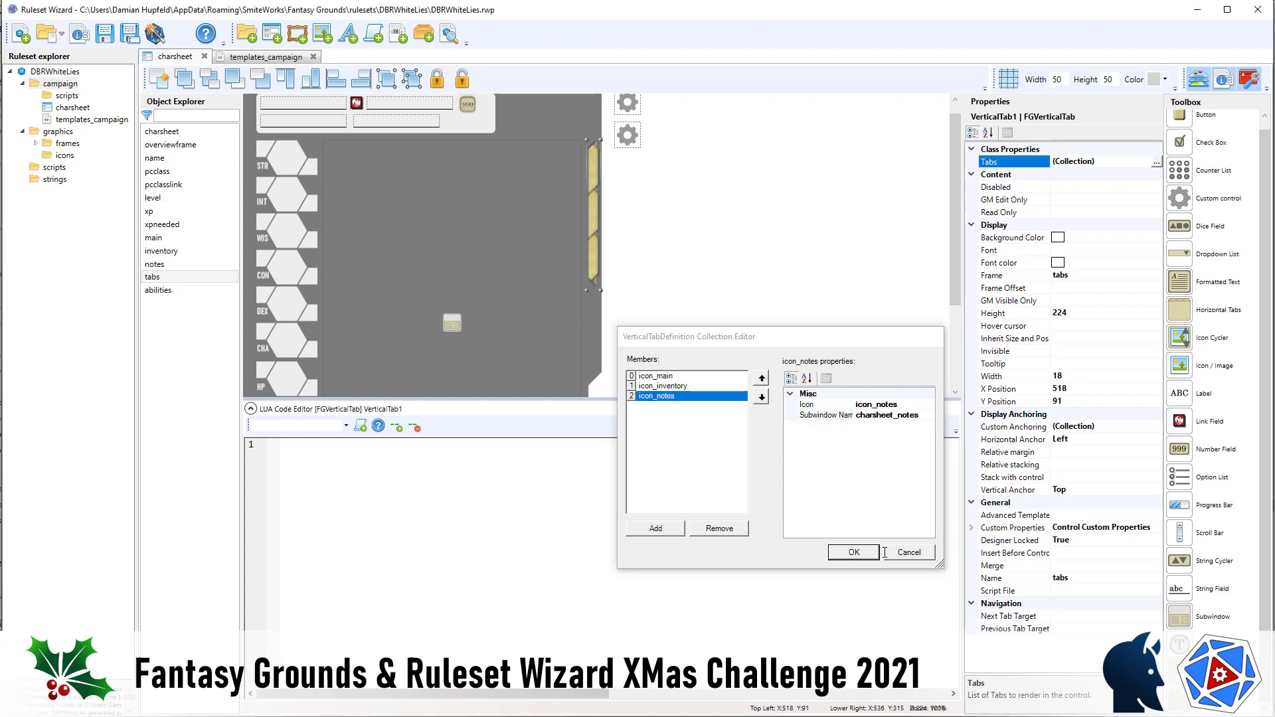
# Set the tab control's Merge property to replace.
pyautogui.click(1067, 567)
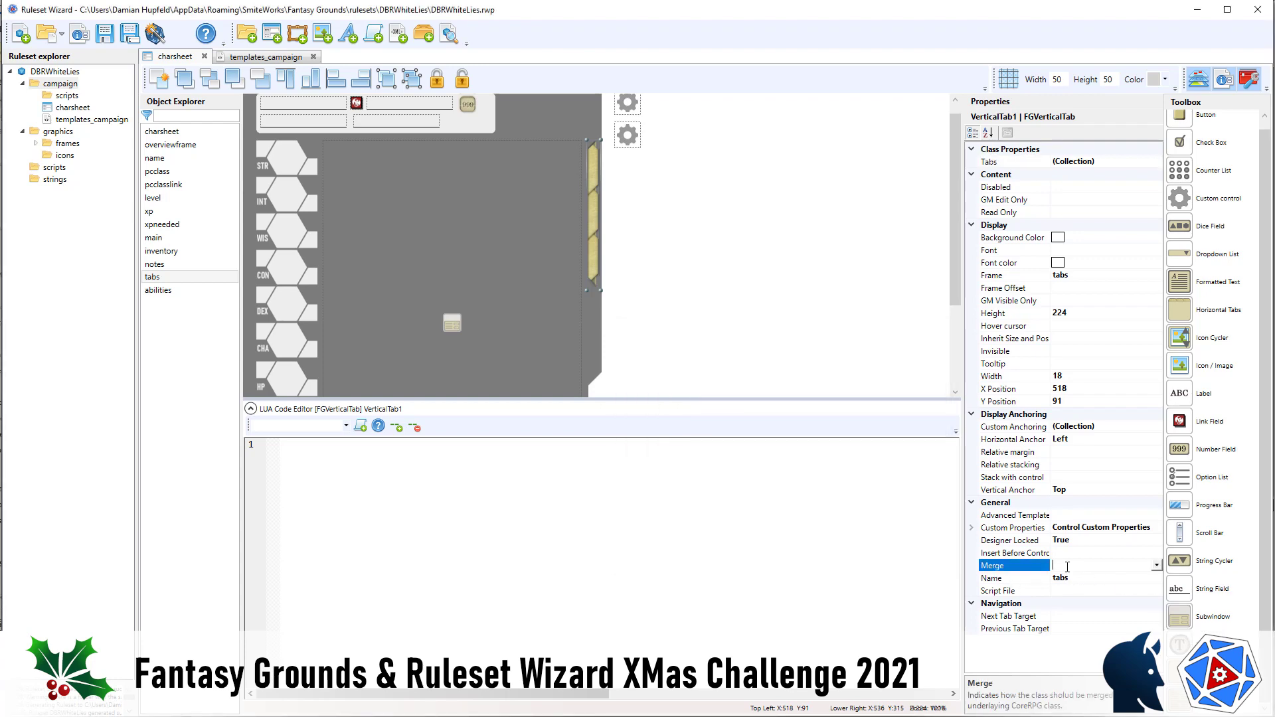
pyautogui.doubleClick(1067, 567)
# Switch to Notepad++ to examine the icon and subwindow names of the tabs_charsheet entries in record_char.xml, and return to Ruleset Wizard.
pyautogui.hotkey('alt', 'Tab')
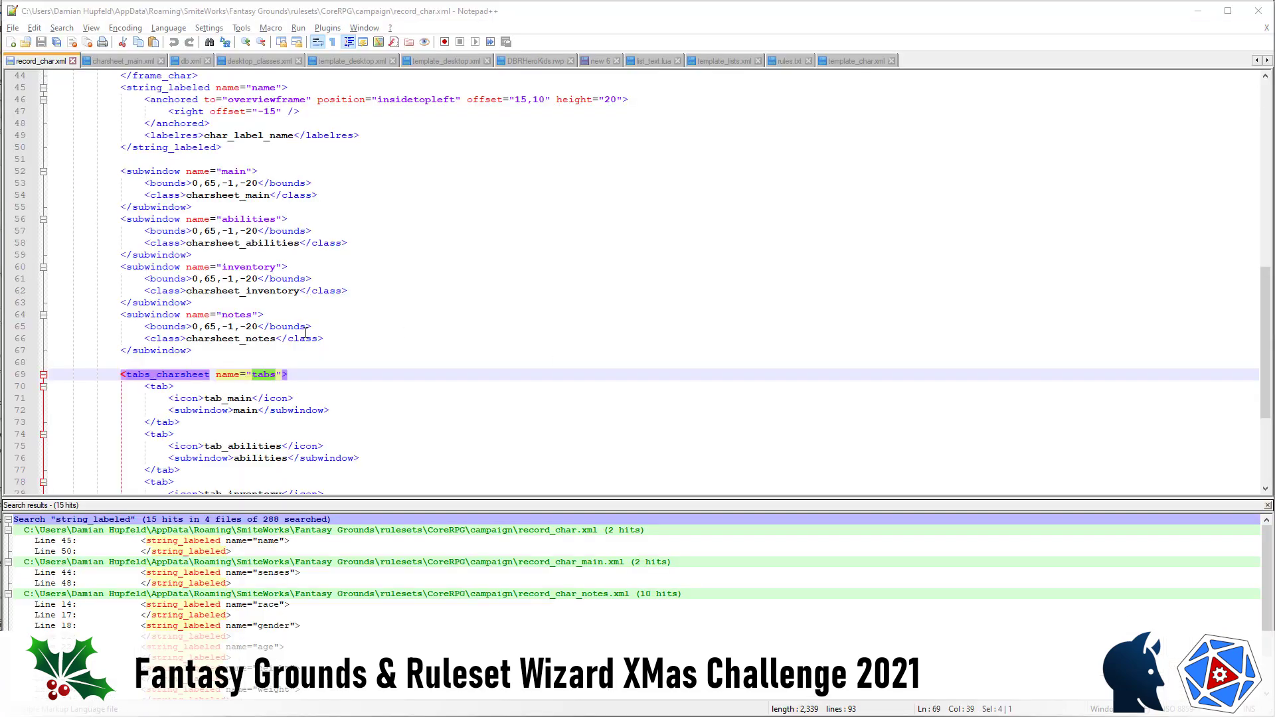
pyautogui.click(322, 351)
pyautogui.scroll(-2, 203, 402)
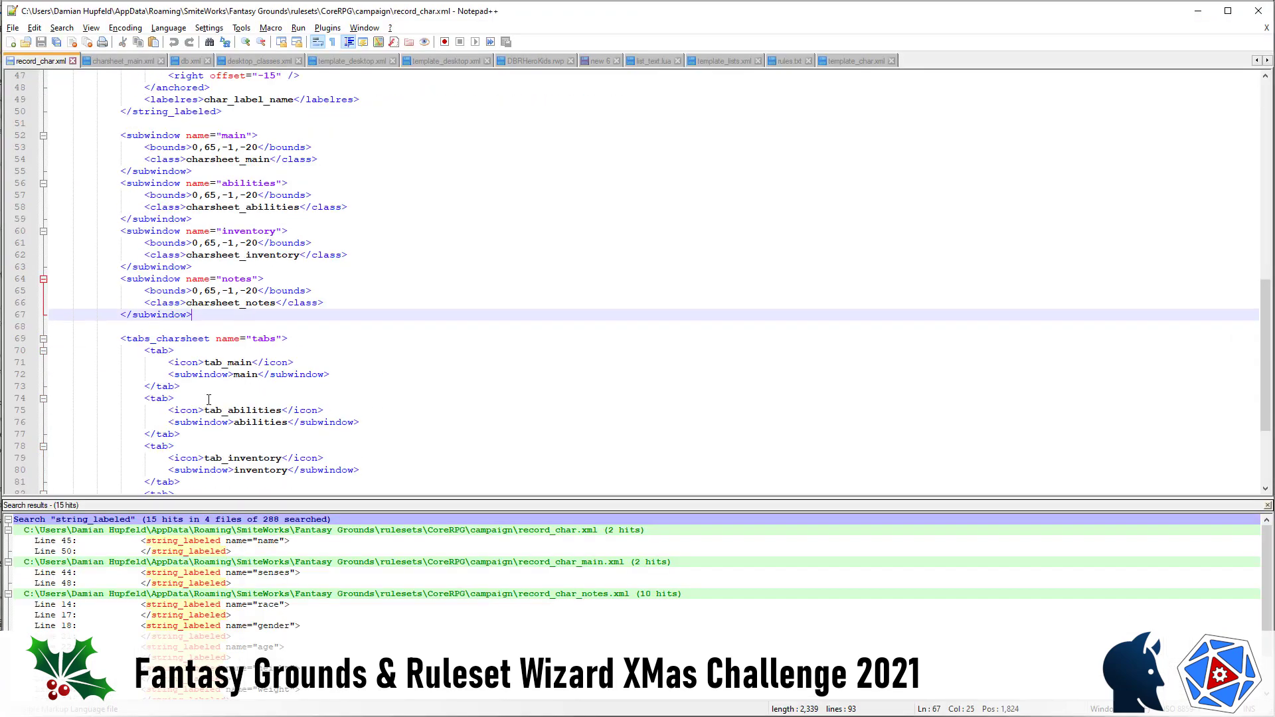
pyautogui.moveTo(206, 326); pyautogui.dragTo(226, 326)
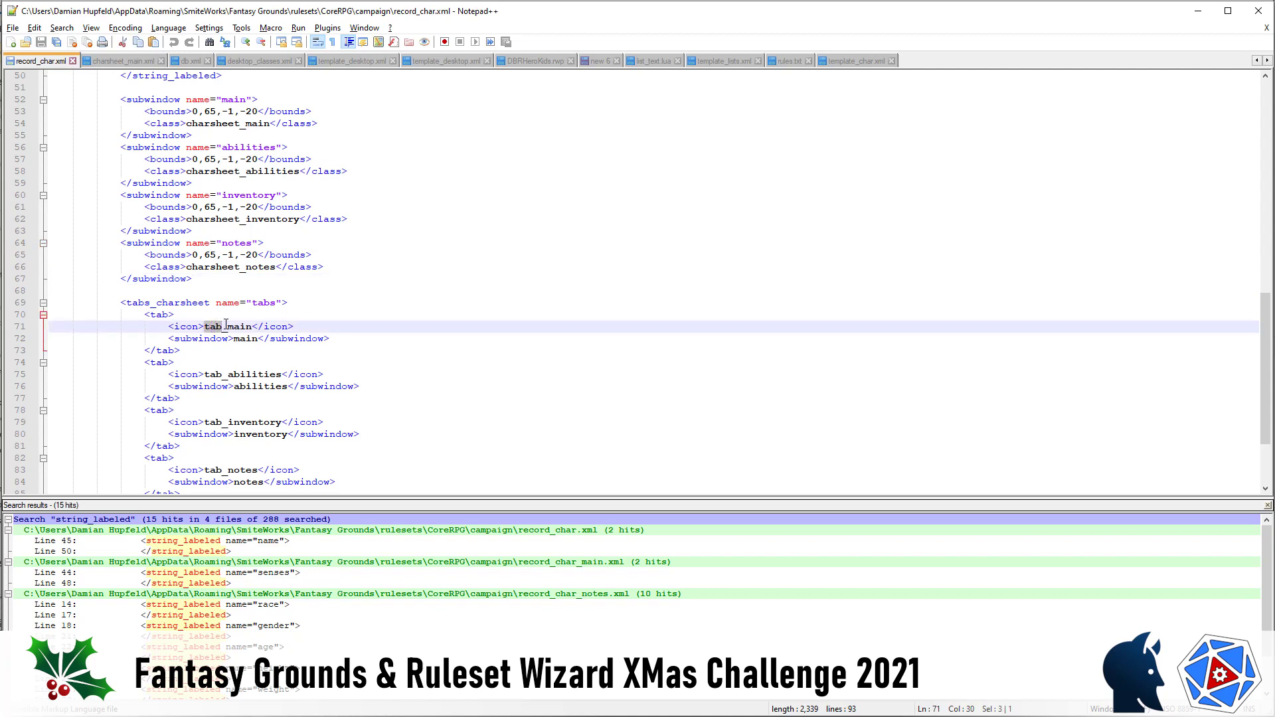
pyautogui.moveTo(210, 423); pyautogui.dragTo(224, 423)
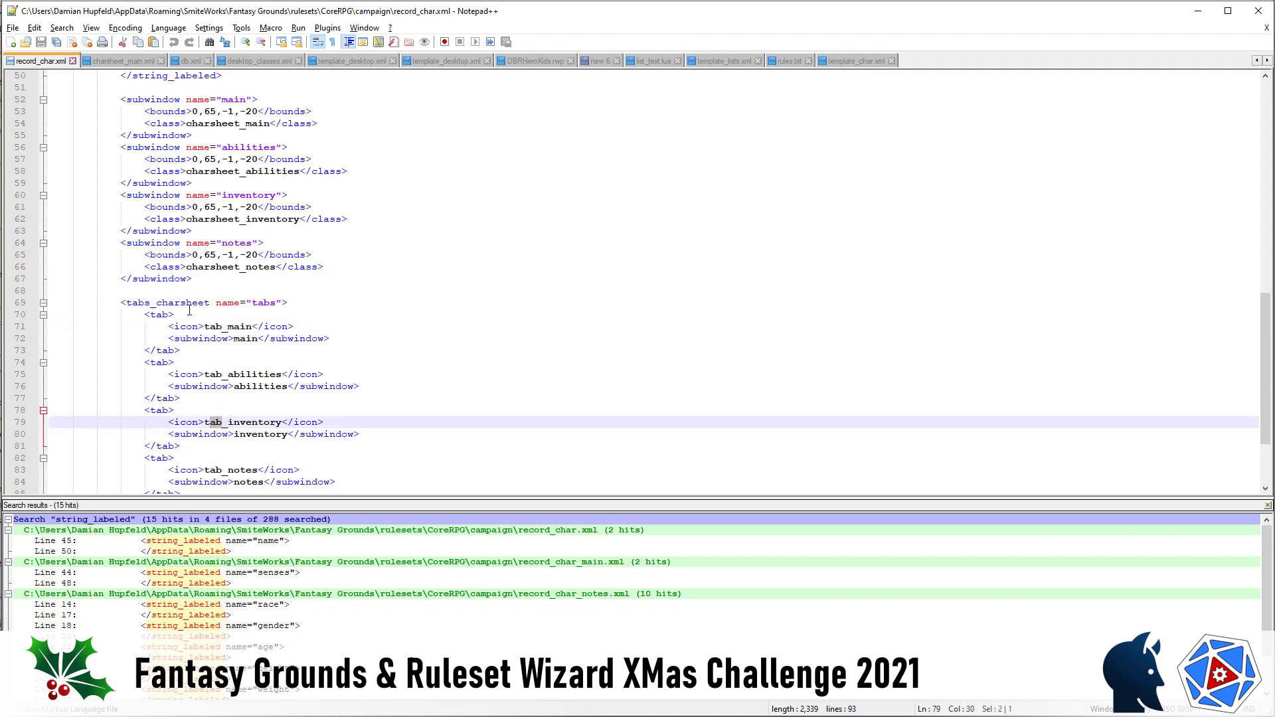
pyautogui.scroll(-1, 219, 332)
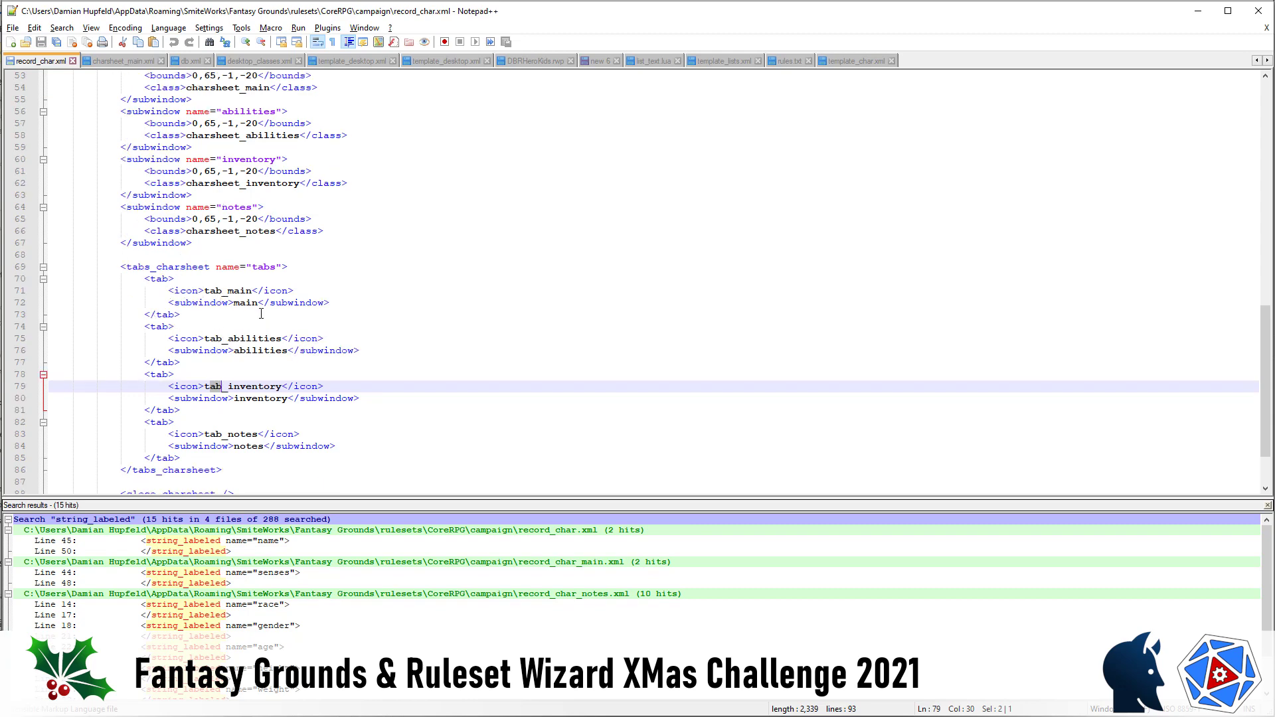
pyautogui.scroll(-1, 261, 311)
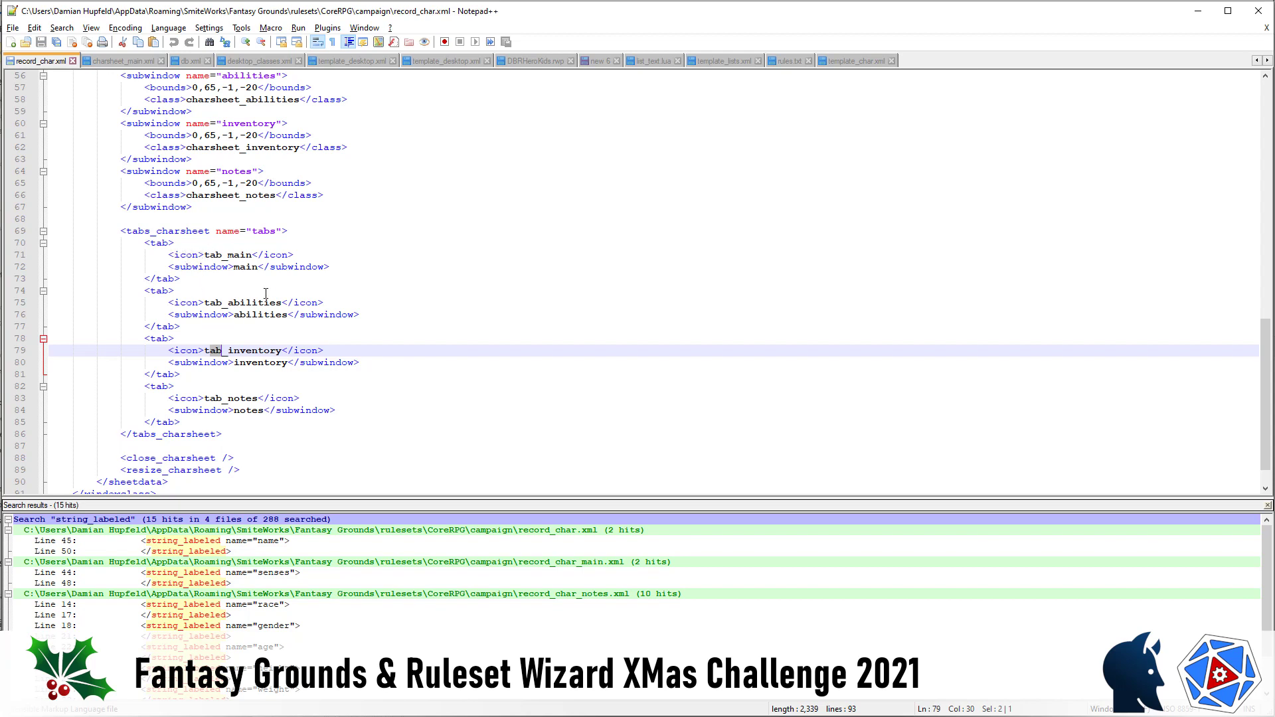
pyautogui.hotkey('alt', 'Tab')
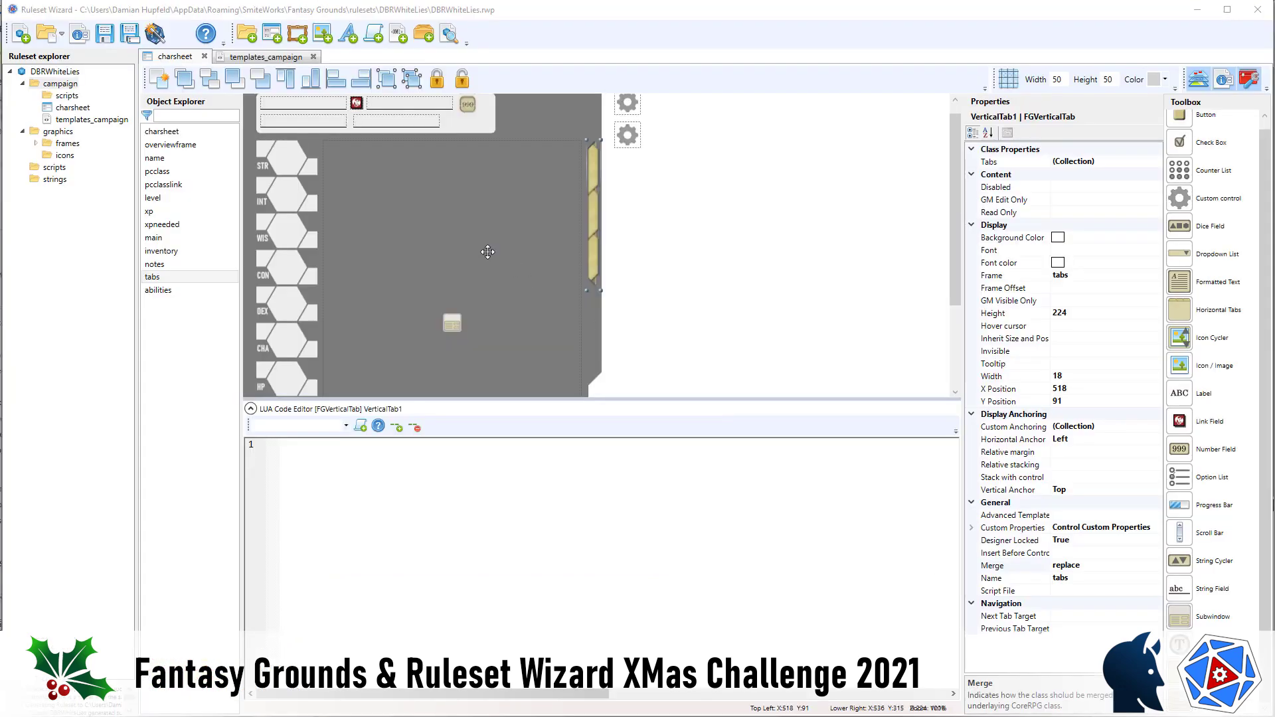
# Open the tab control's tab definitions and set the first definition's icon to tab_main.
pyautogui.click(1133, 160)
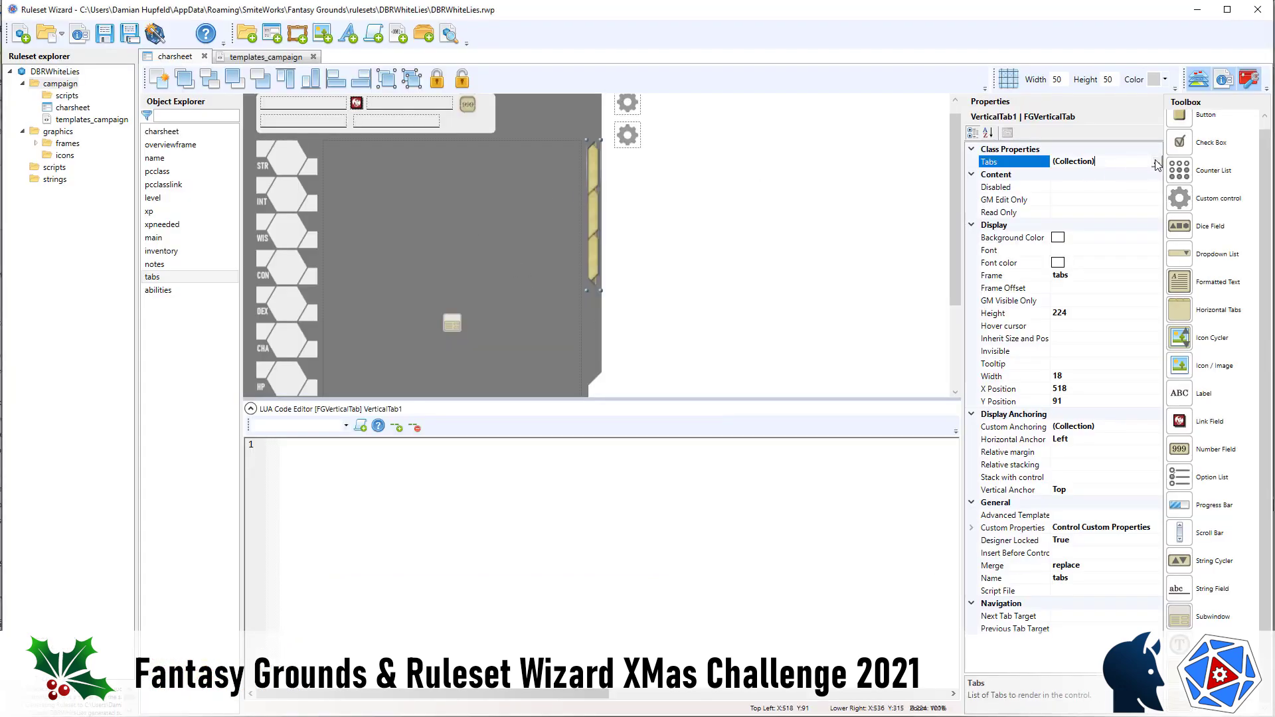
pyautogui.click(1158, 161)
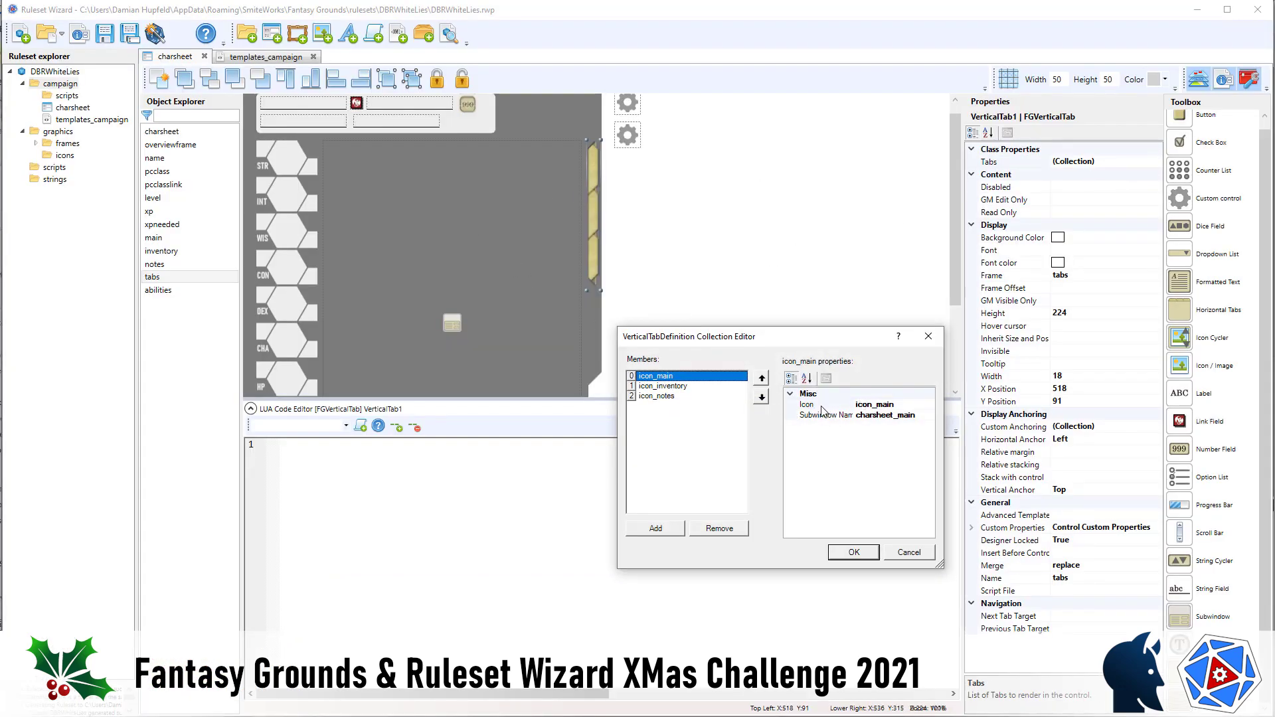
pyautogui.click(874, 404)
pyautogui.hotkey('shift', 'Home')
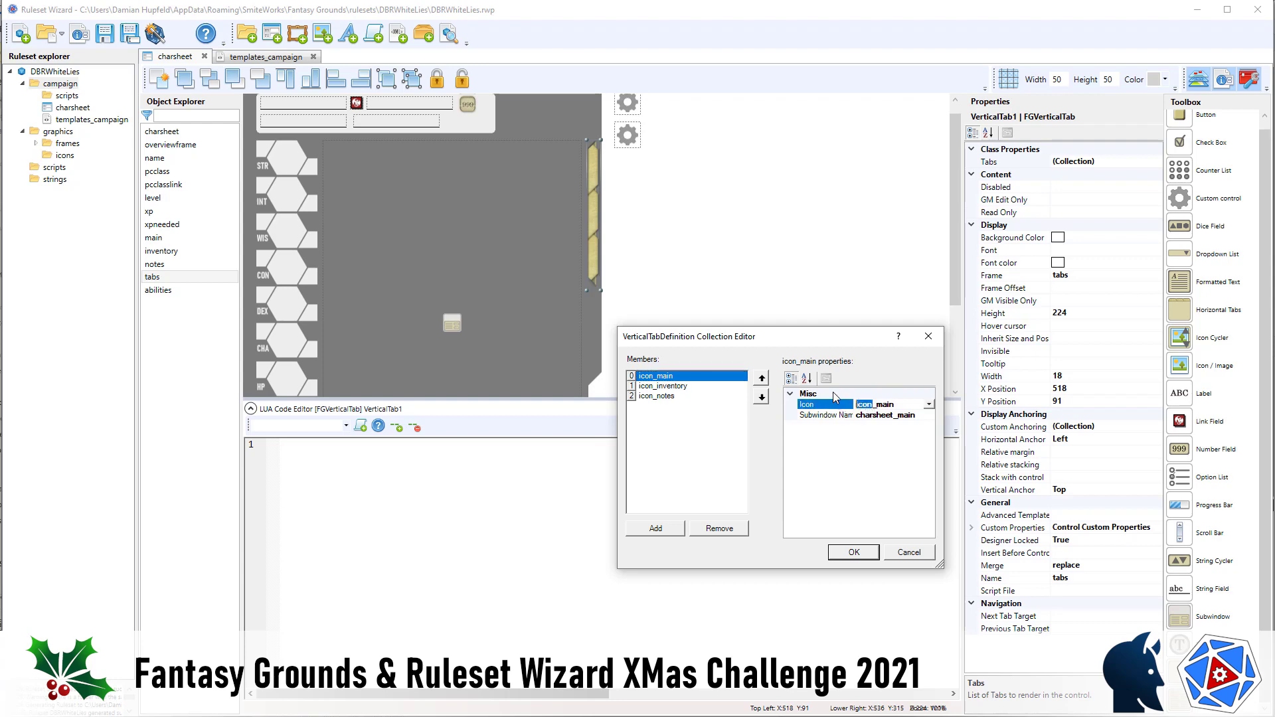
pyautogui.write('tab')
# Set the second tab definition's icon to tab_inventory.
pyautogui.click(676, 386)
pyautogui.click(874, 405)
pyautogui.hotkey('shift', 'Home')
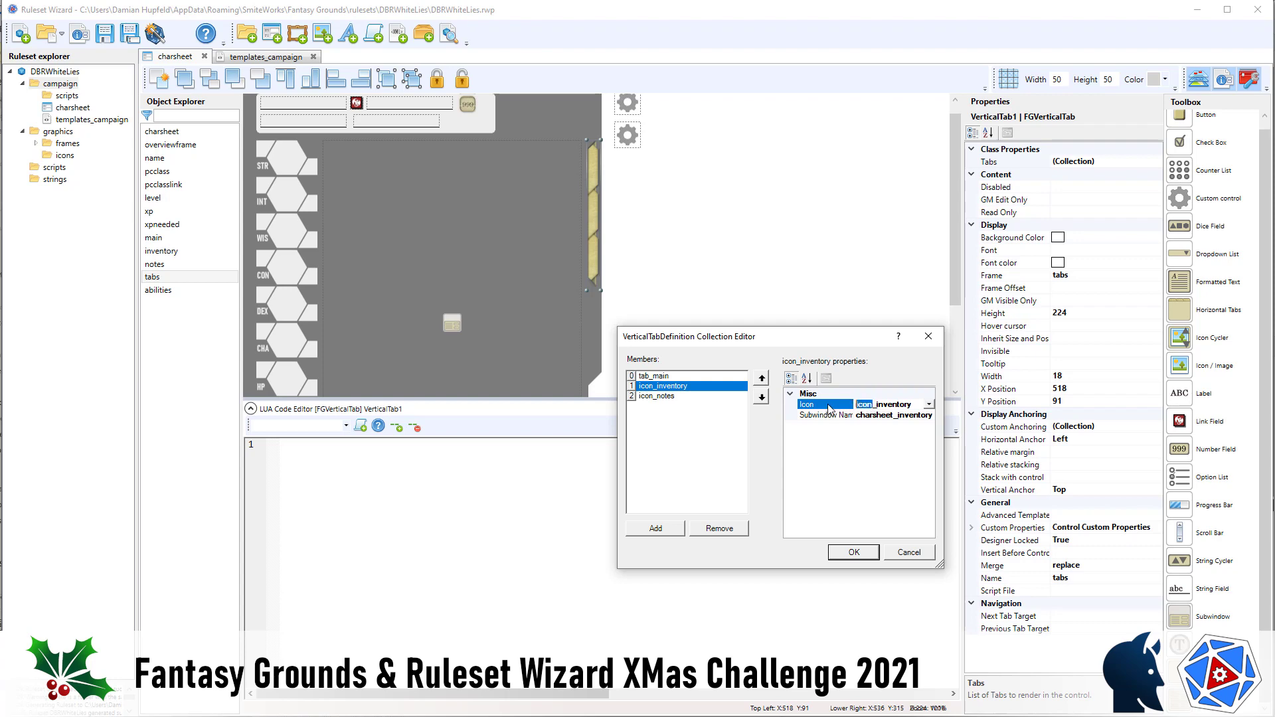
pyautogui.write('tab')
# Set the third tab definition's icon to tab_notes and accept the collection.
pyautogui.click(676, 396)
pyautogui.click(872, 404)
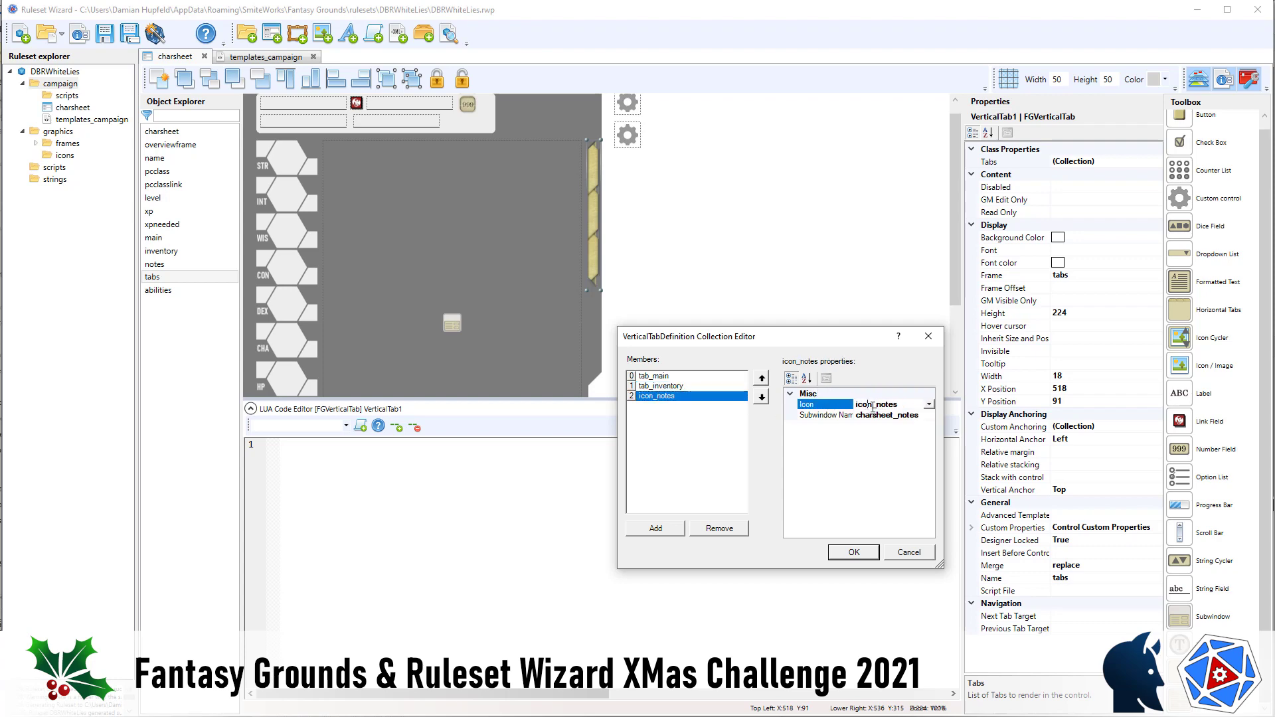
pyautogui.hotkey('shift', 'Home')
pyautogui.write('tab')
pyautogui.click(863, 554)
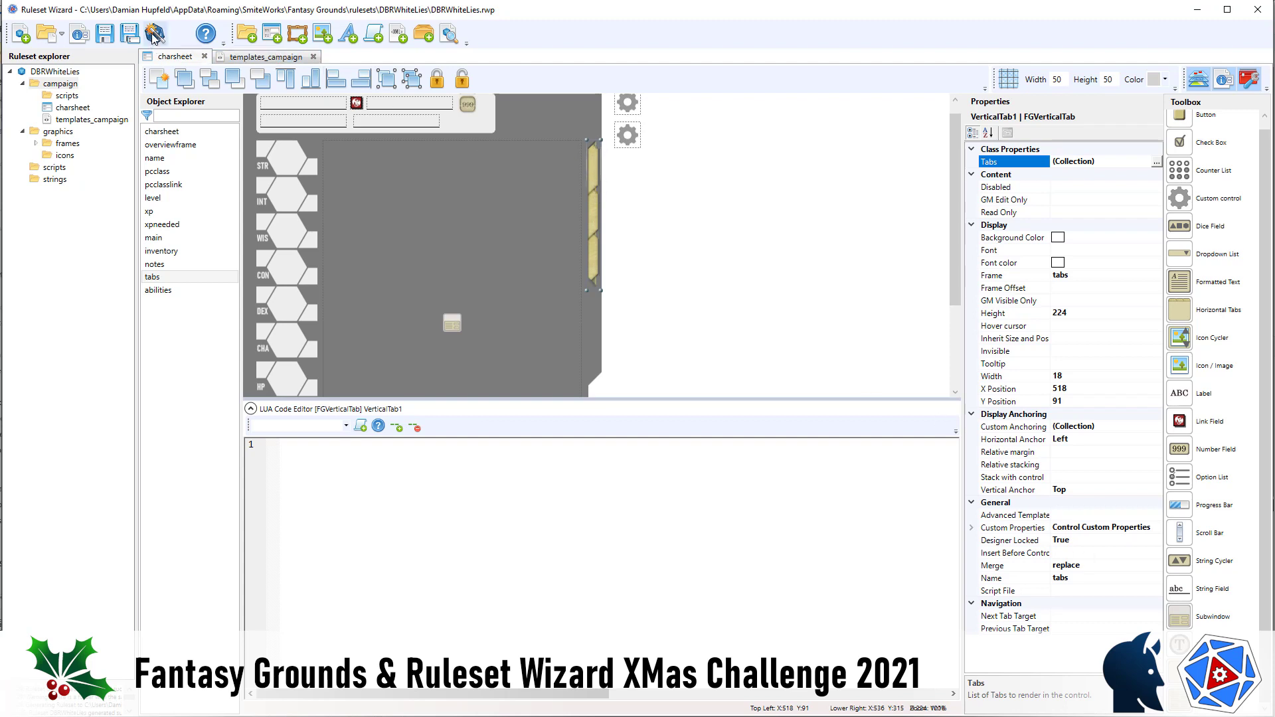
# Switch to Fantasy Grounds to read the console log for the reloaded character sheet, close the console, and return to Ruleset Wizard.
pyautogui.click(177, 58)
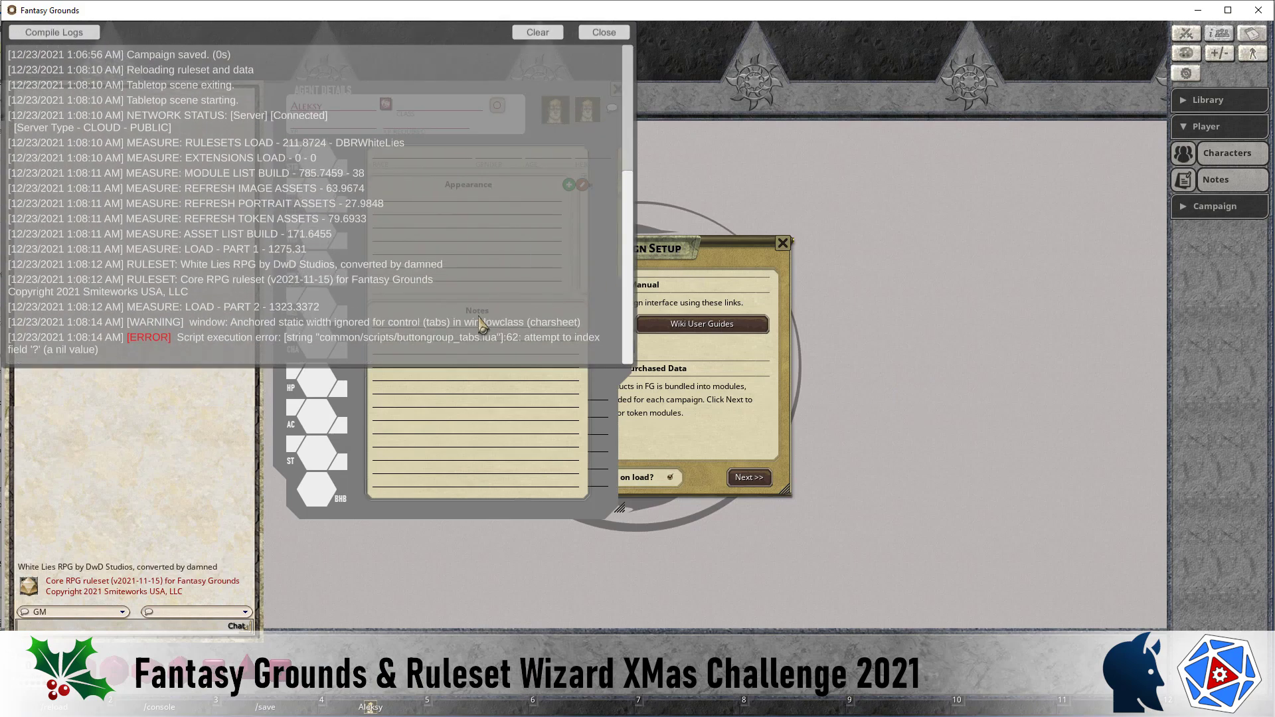
pyautogui.scroll(-2, 483, 326)
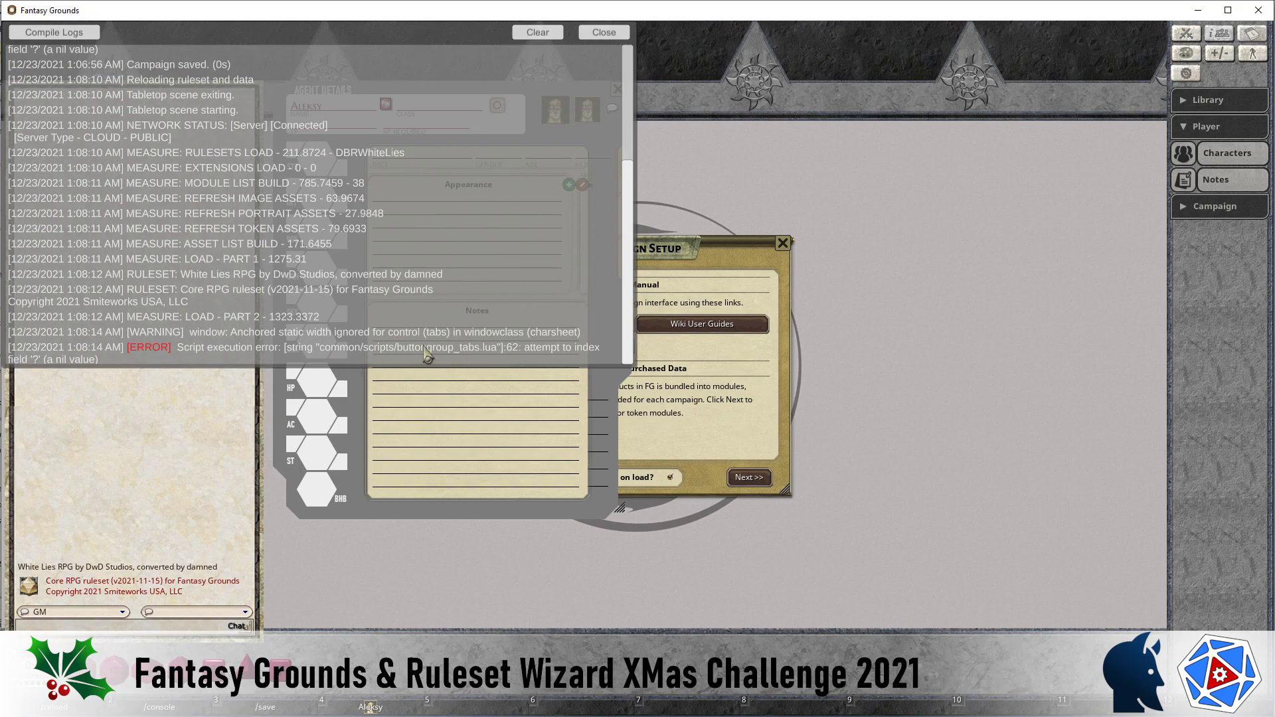
pyautogui.click(597, 35)
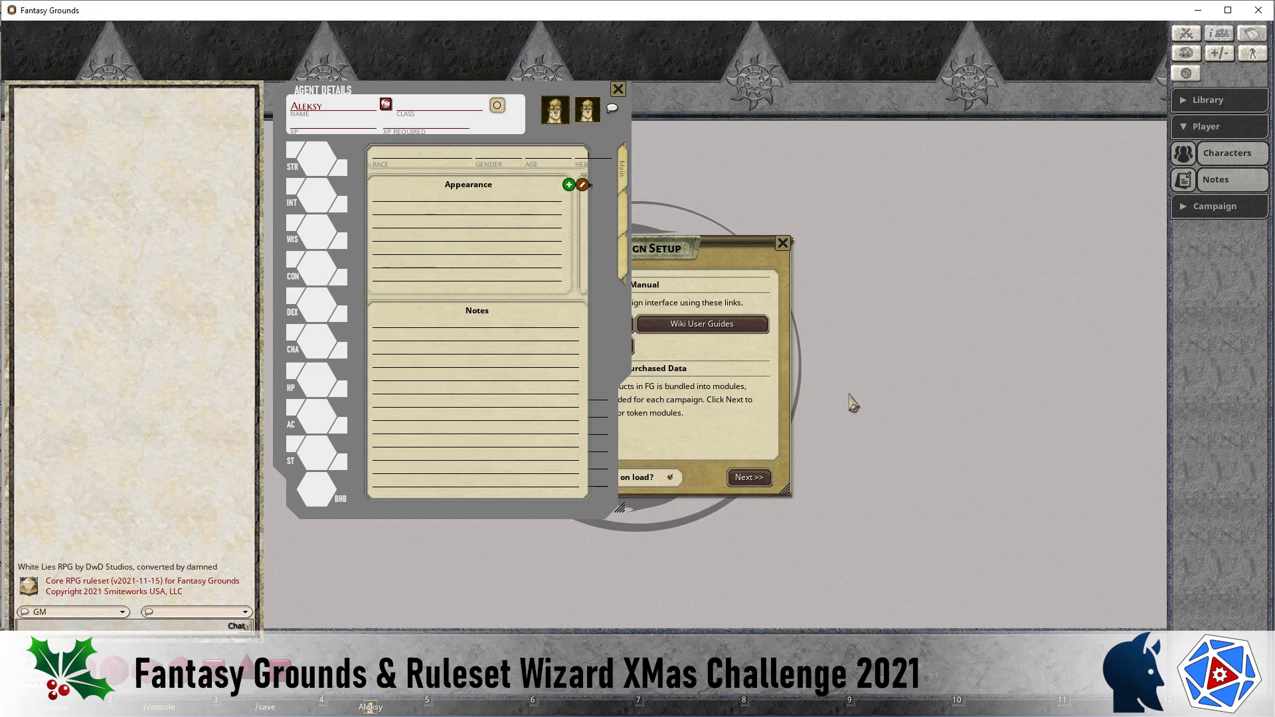
pyautogui.hotkey('alt', 'Tab')
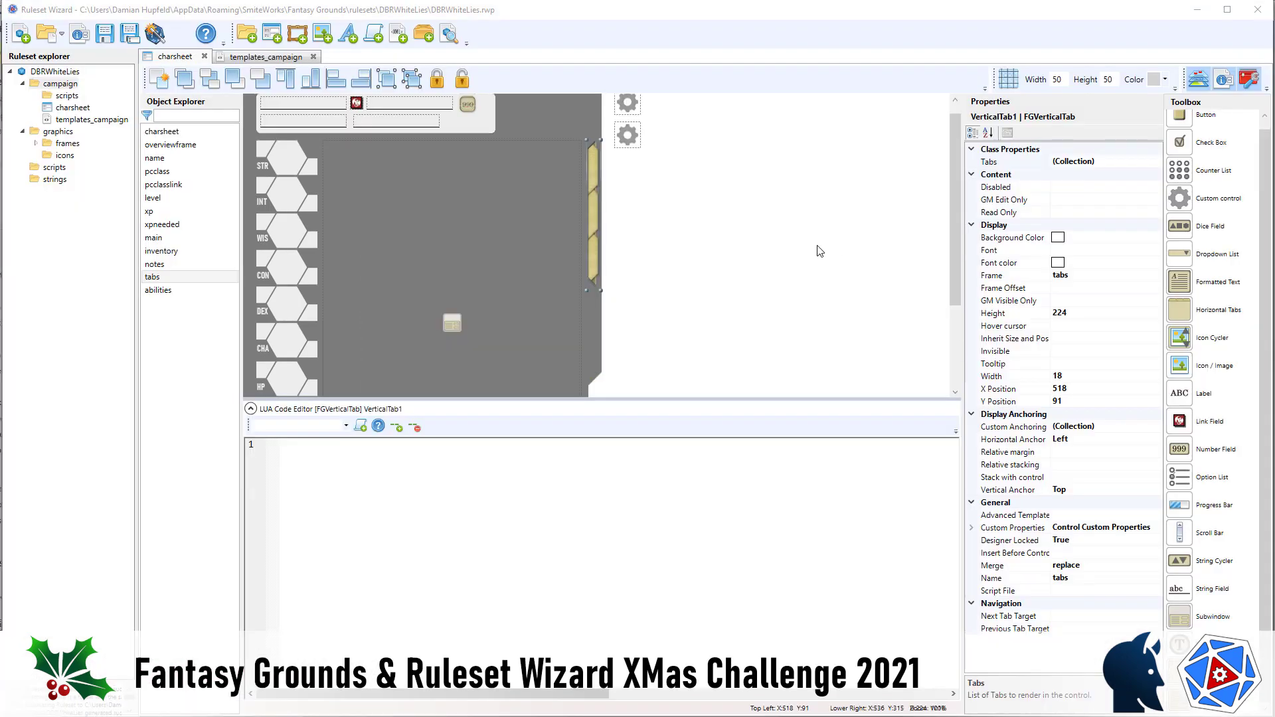
# Compare the main subwindow's properties with the subwindow and tabs_charsheet definitions in record_char.xml in Notepad++, and switch to Fantasy Grounds.
pyautogui.click(808, 251)
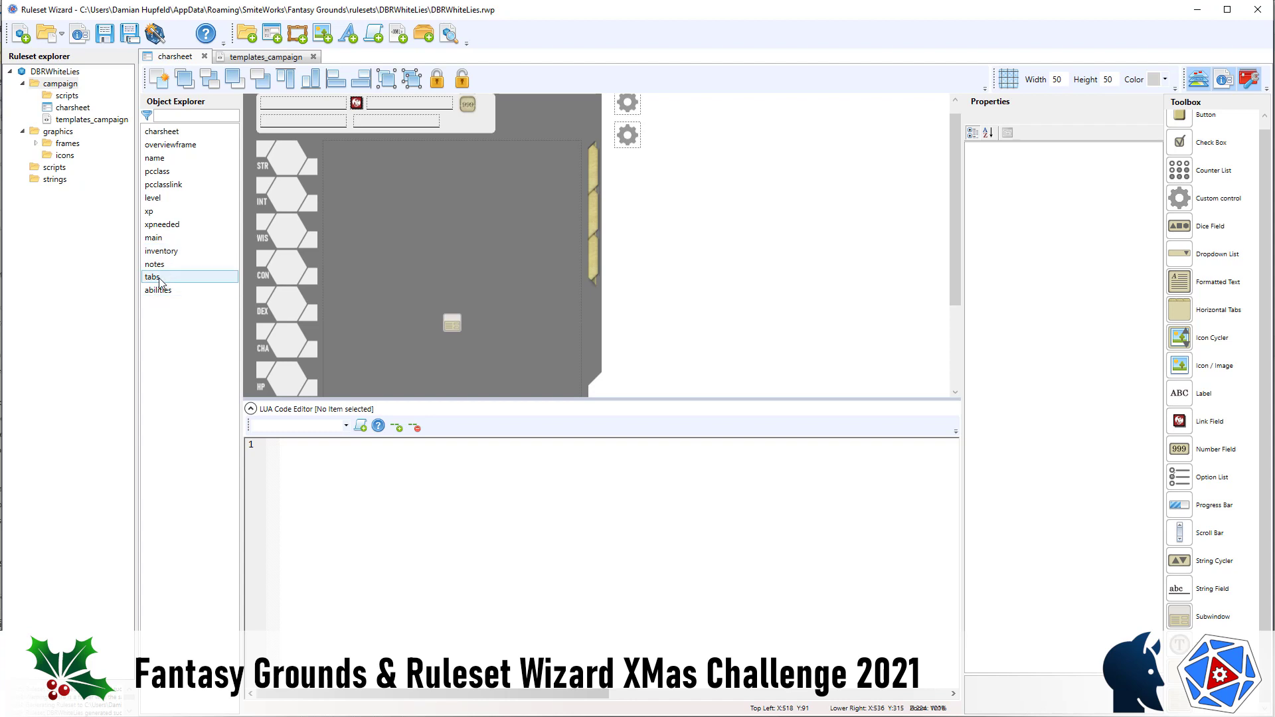
pyautogui.click(166, 239)
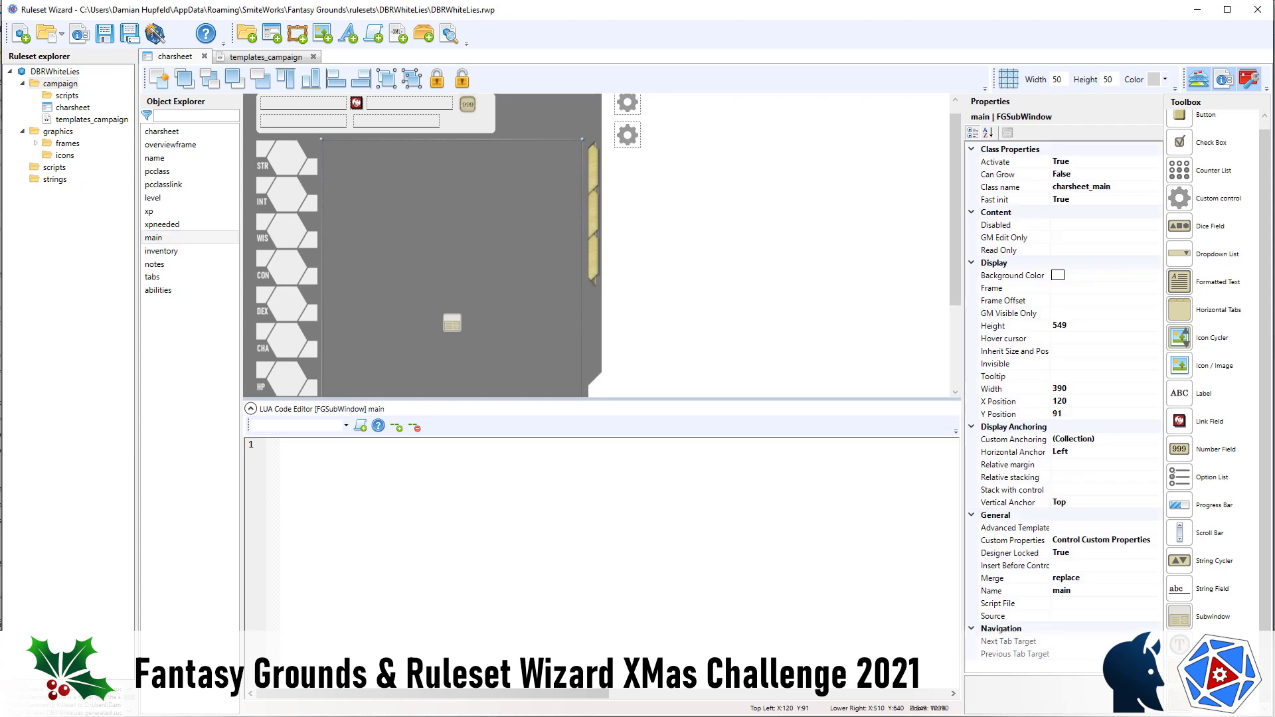
pyautogui.hotkey('alt', 'Tab')
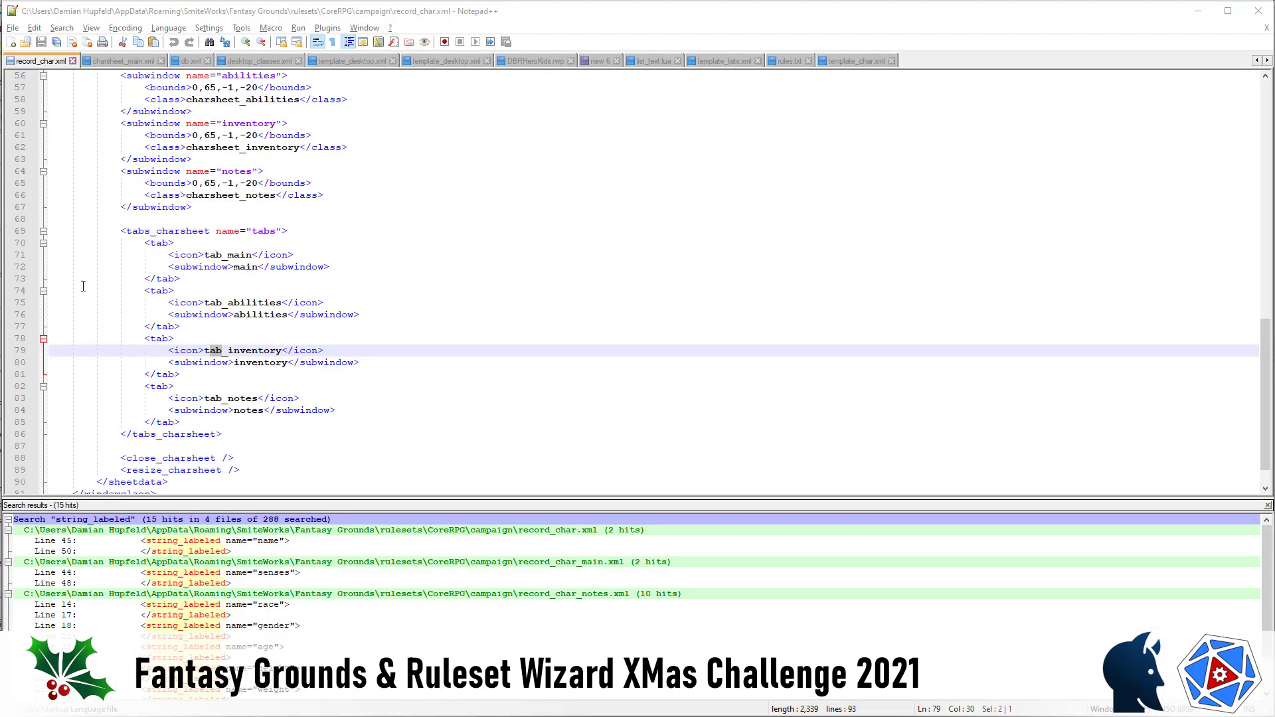
pyautogui.scroll(4, 210, 340)
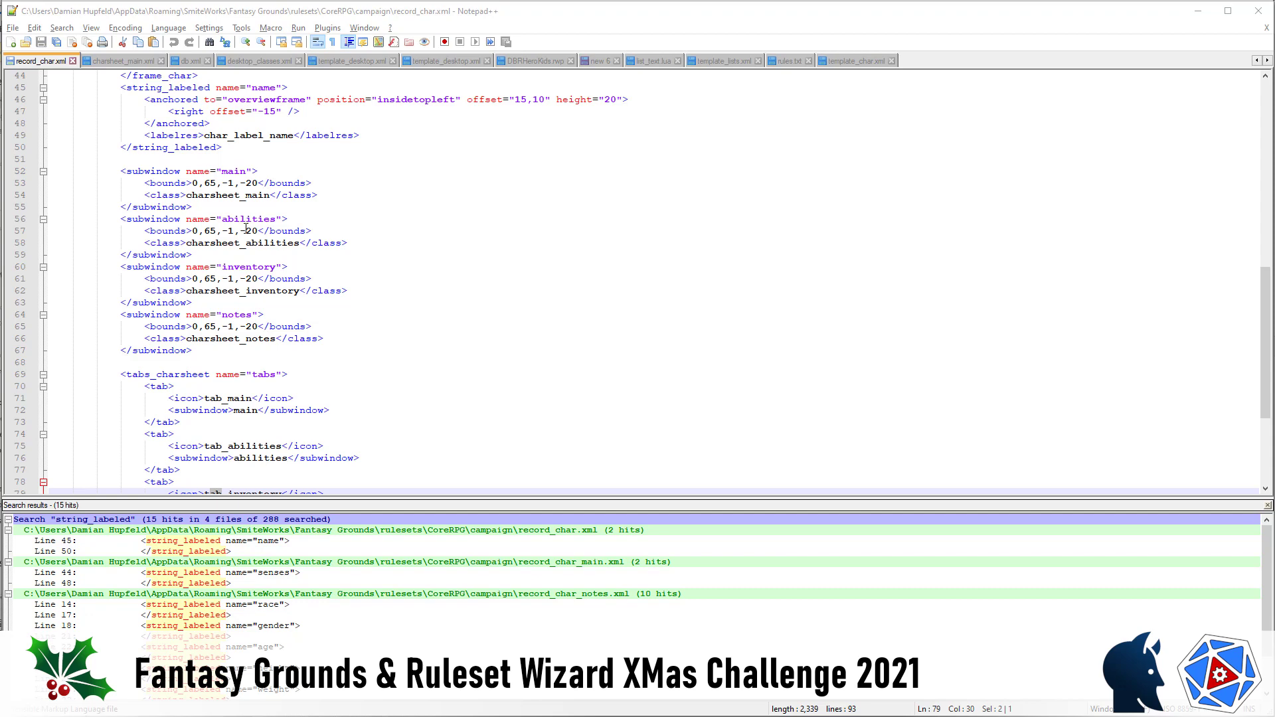
pyautogui.scroll(-2, 254, 273)
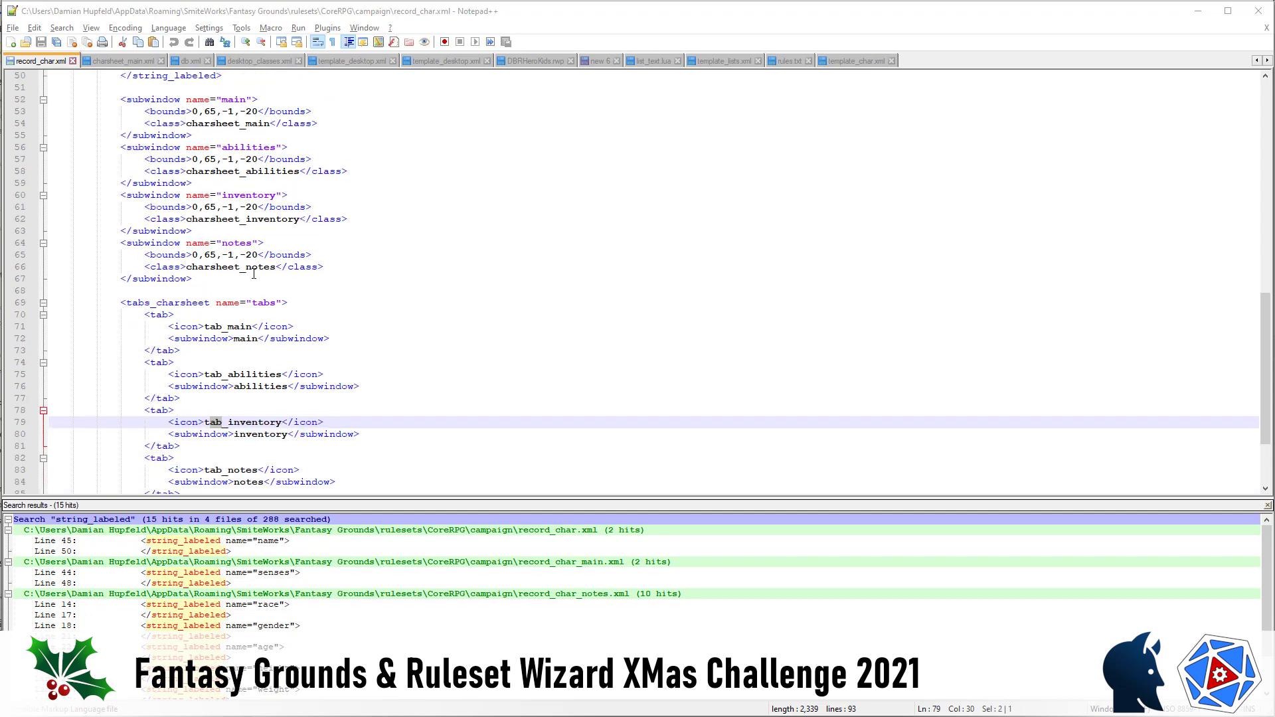
pyautogui.scroll(1, 255, 274)
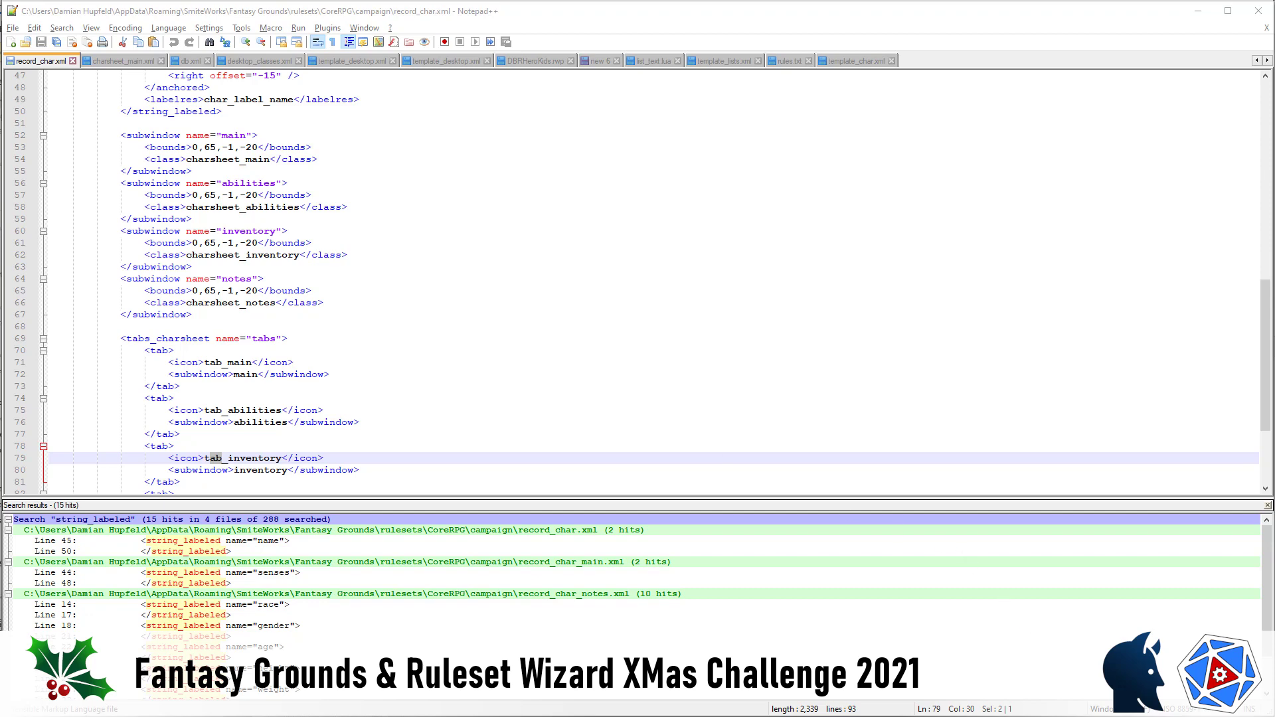
pyautogui.hotkey('ctrl', 'Tab')
pyautogui.hotkey('alt', 'Tab')
pyautogui.hotkey('alt', 'Tab')
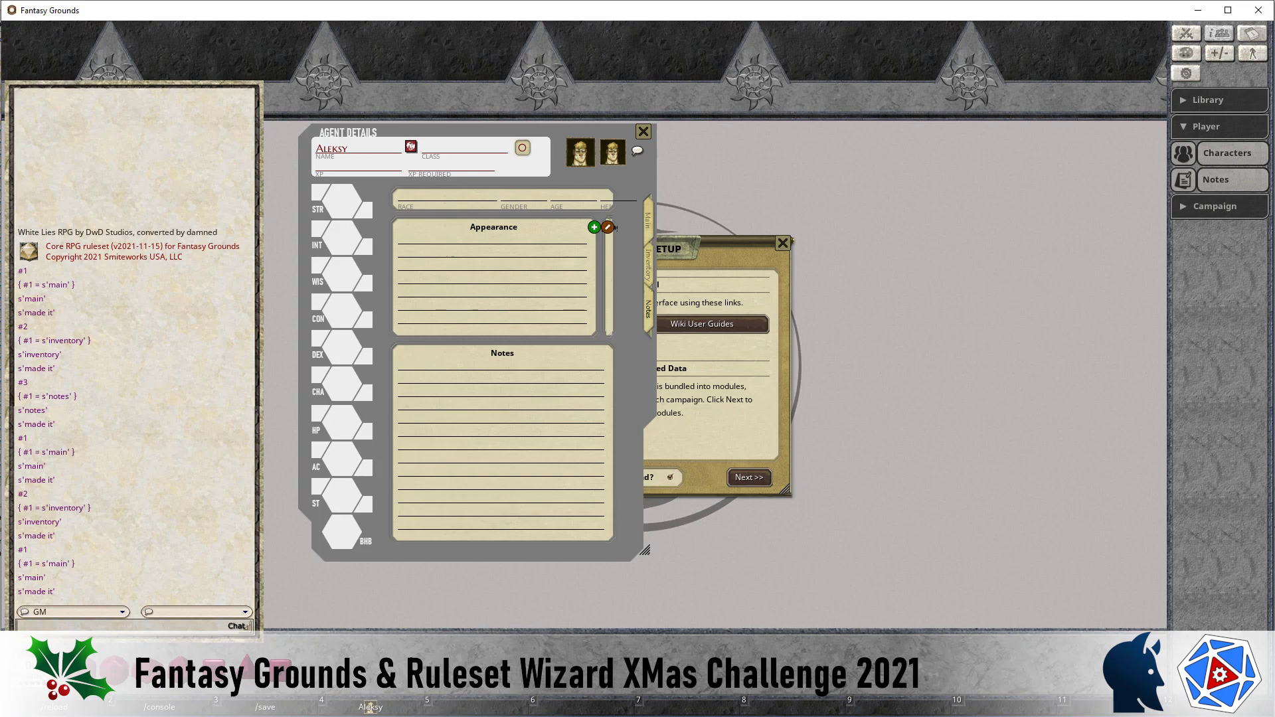
# Switch to Ruleset Wizard and delete the abilities subwindow from the character sheet.
pyautogui.hotkey('alt', 'Tab')
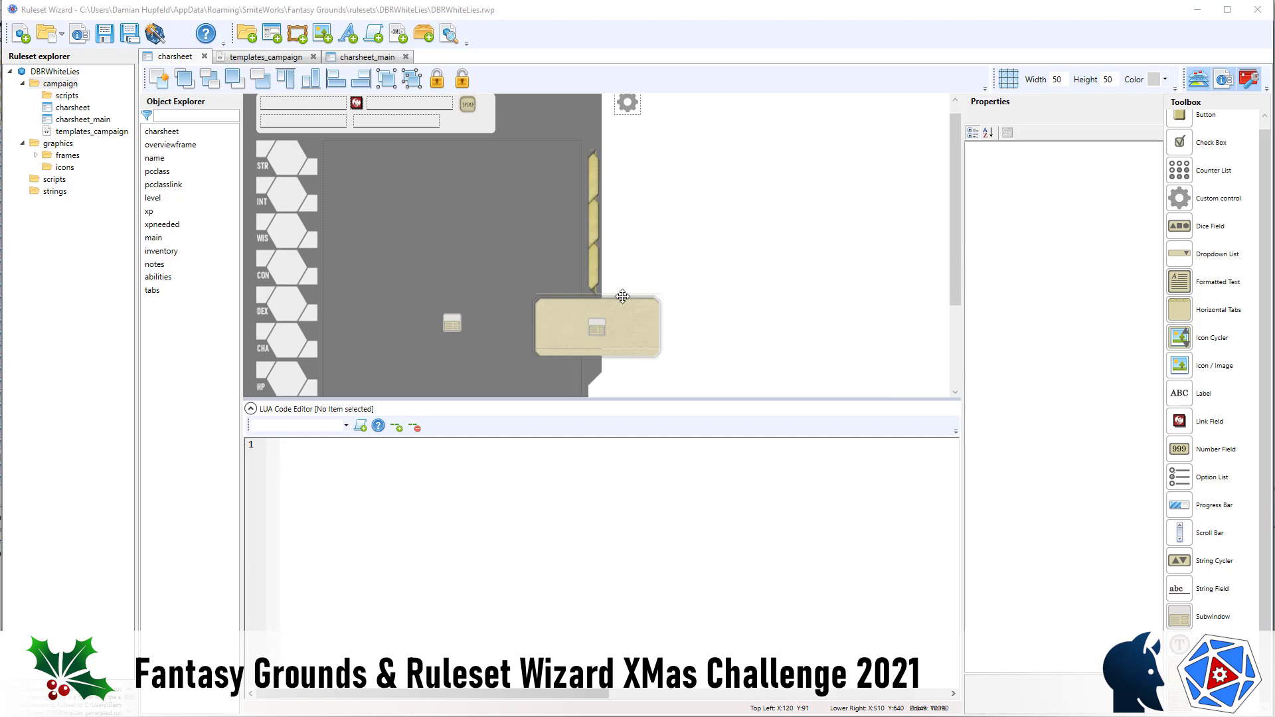
pyautogui.click(657, 320)
pyautogui.press('Delete')
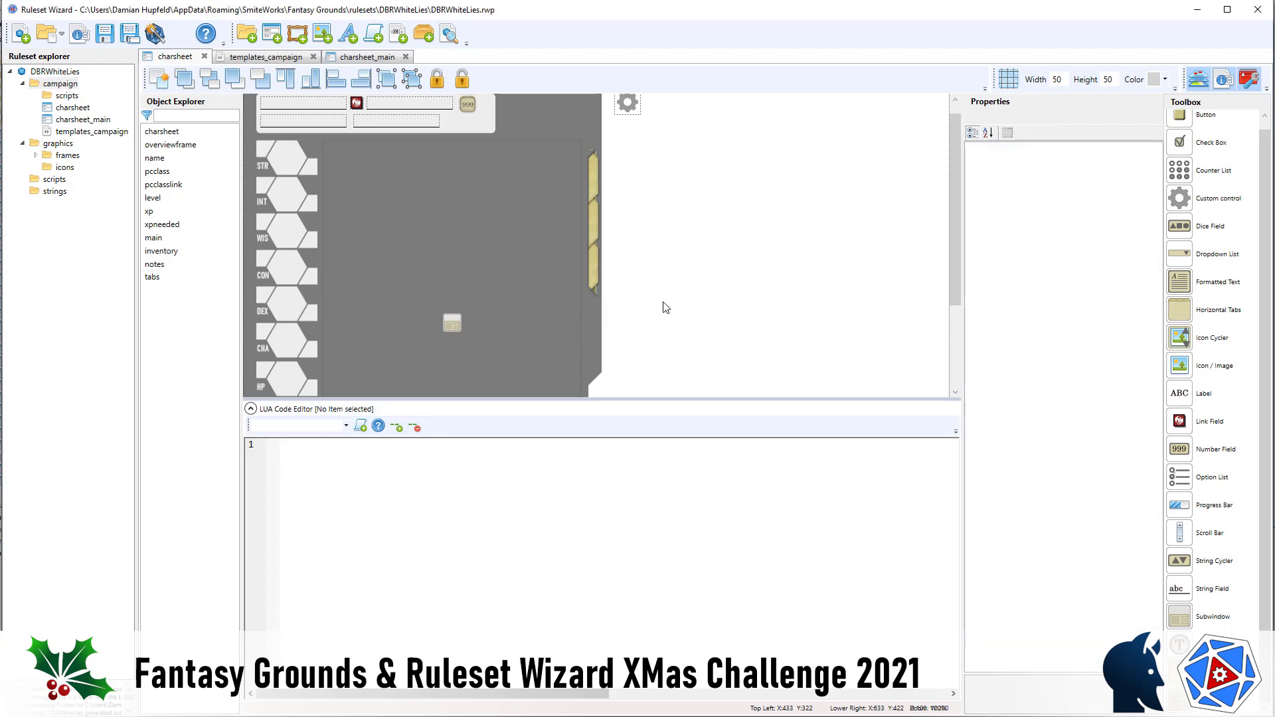
# Check the icon and subwindow name of each of the three tab definitions in the tabs control.
pyautogui.click(594, 264)
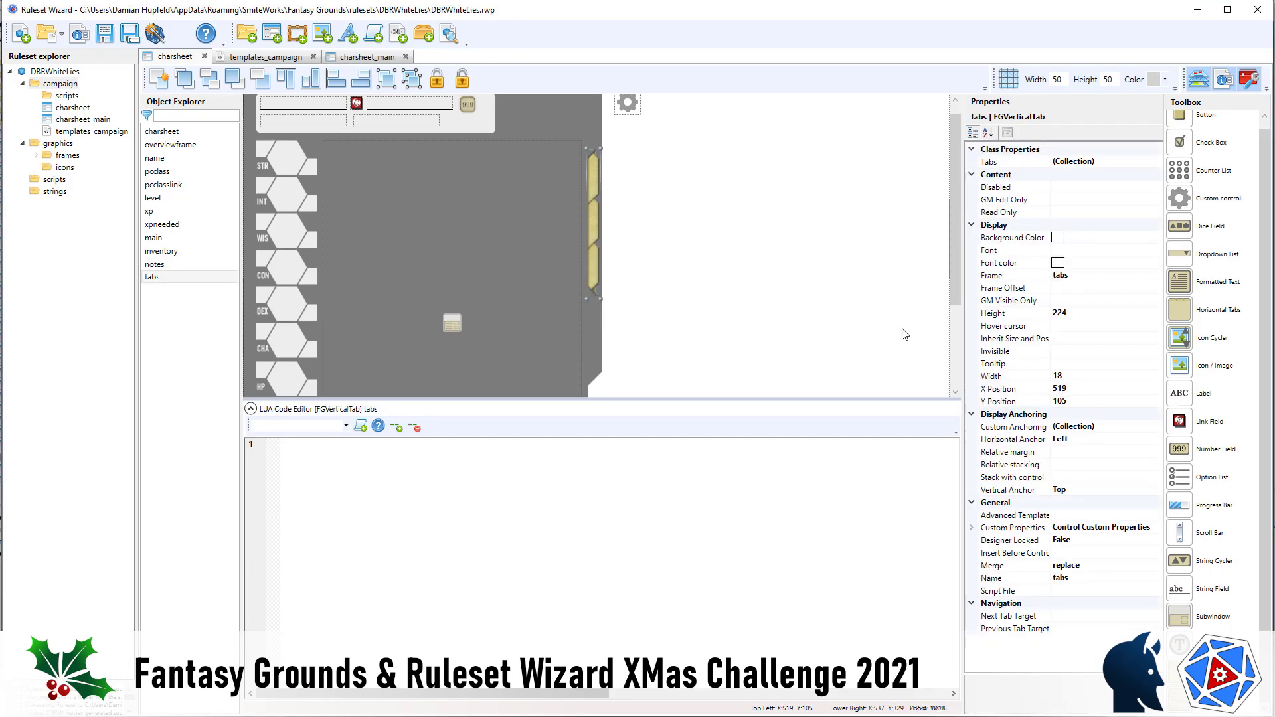
pyautogui.click(1133, 163)
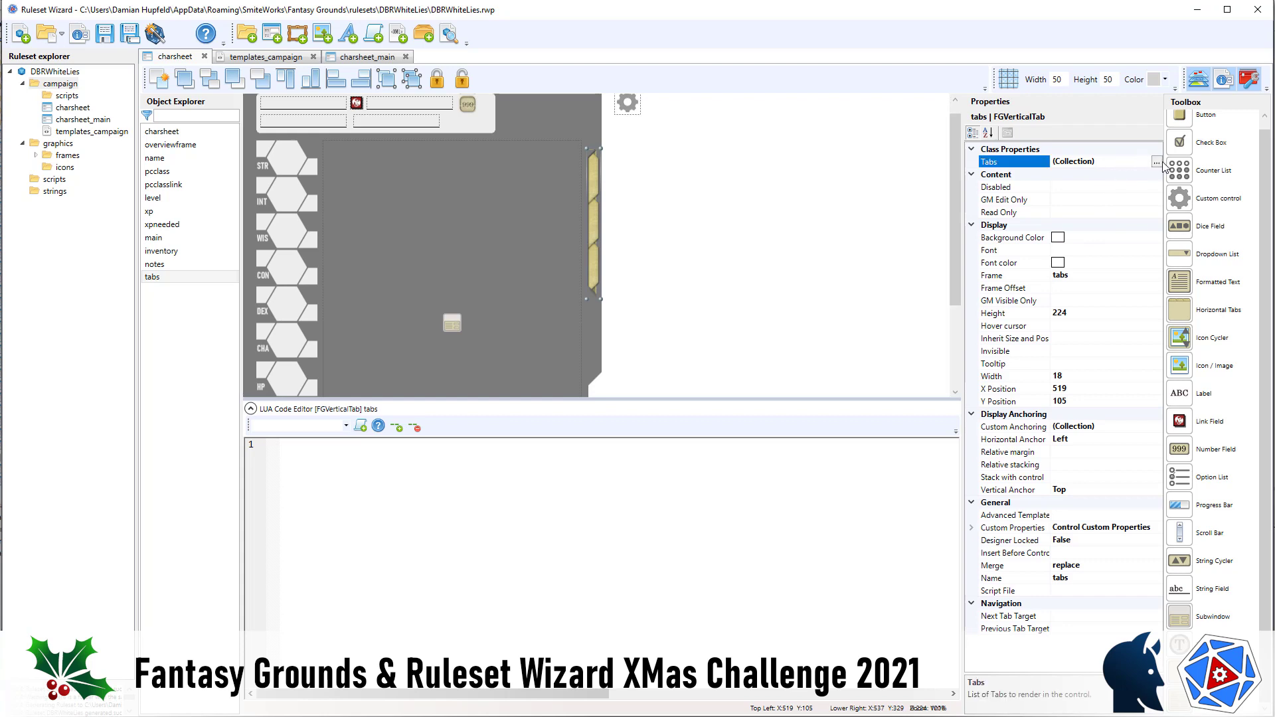
pyautogui.click(1157, 162)
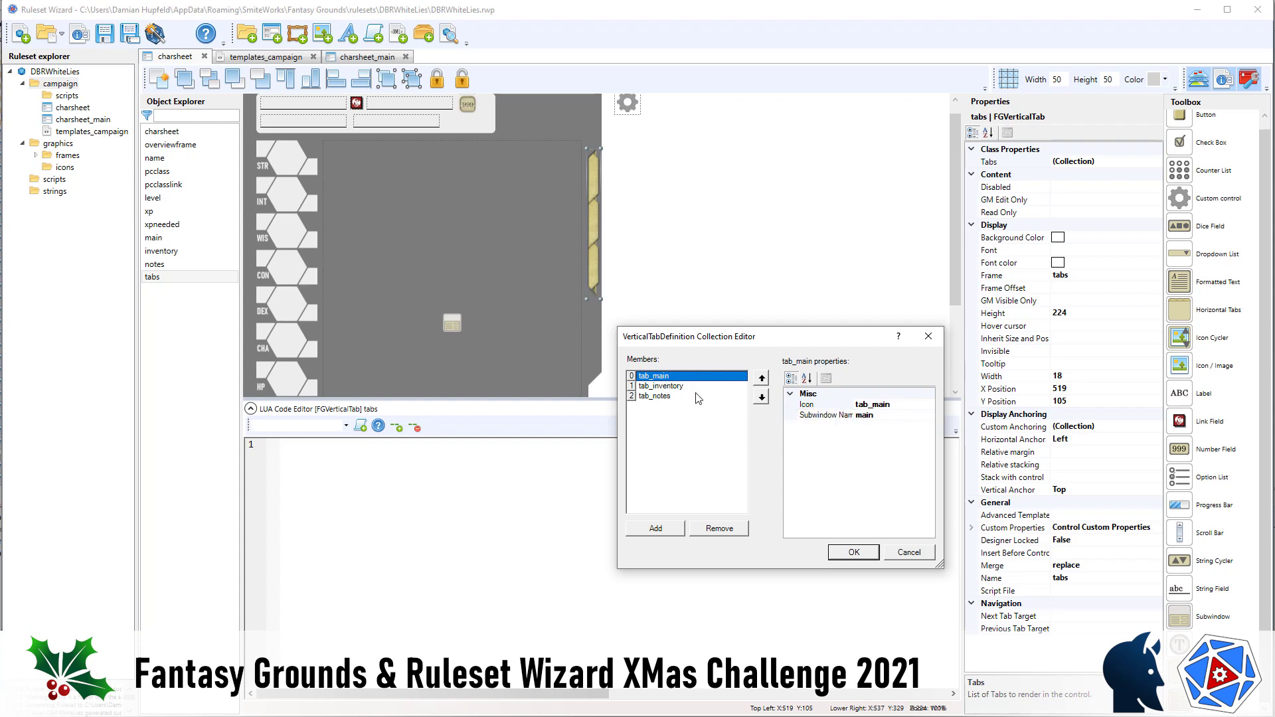
pyautogui.click(664, 387)
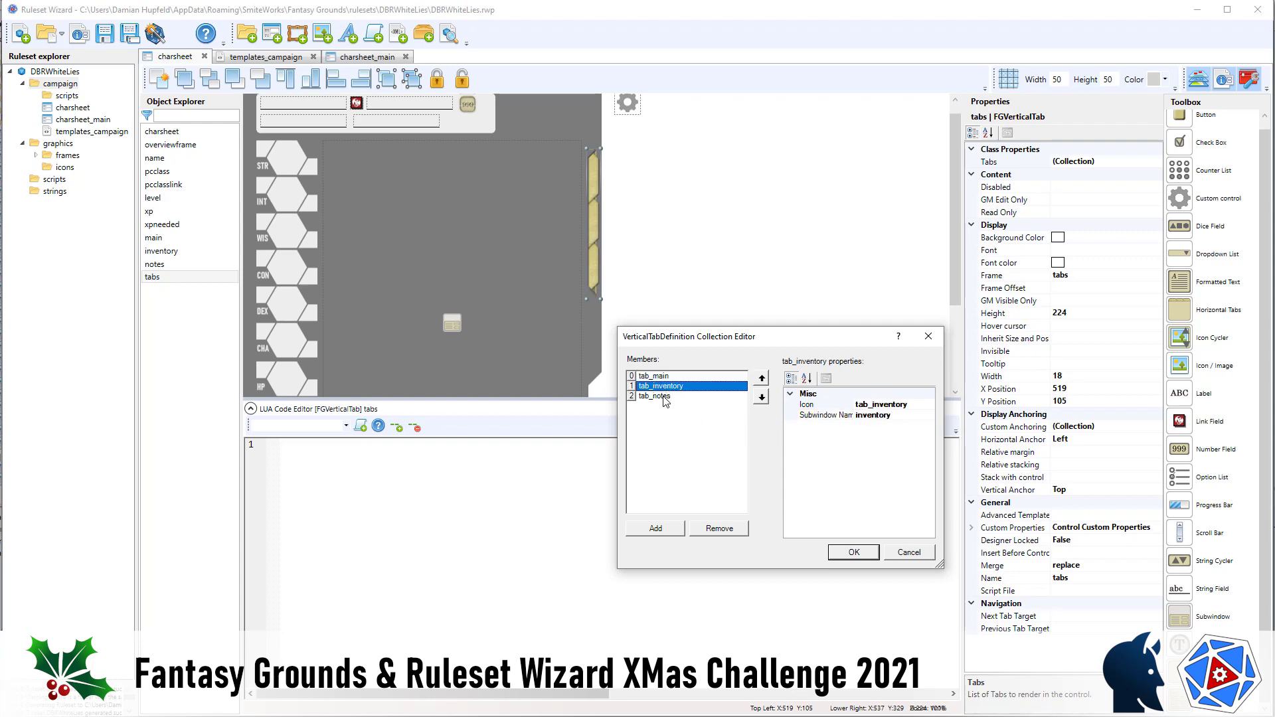
pyautogui.click(665, 397)
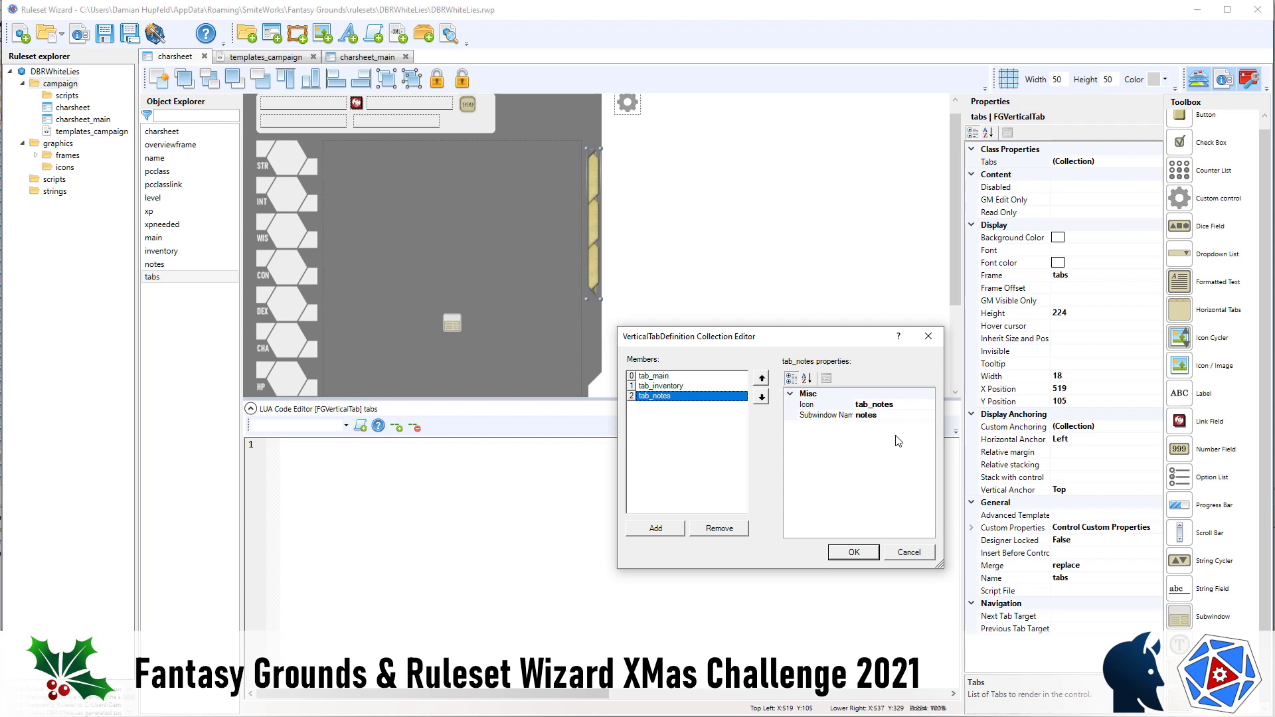
pyautogui.click(854, 553)
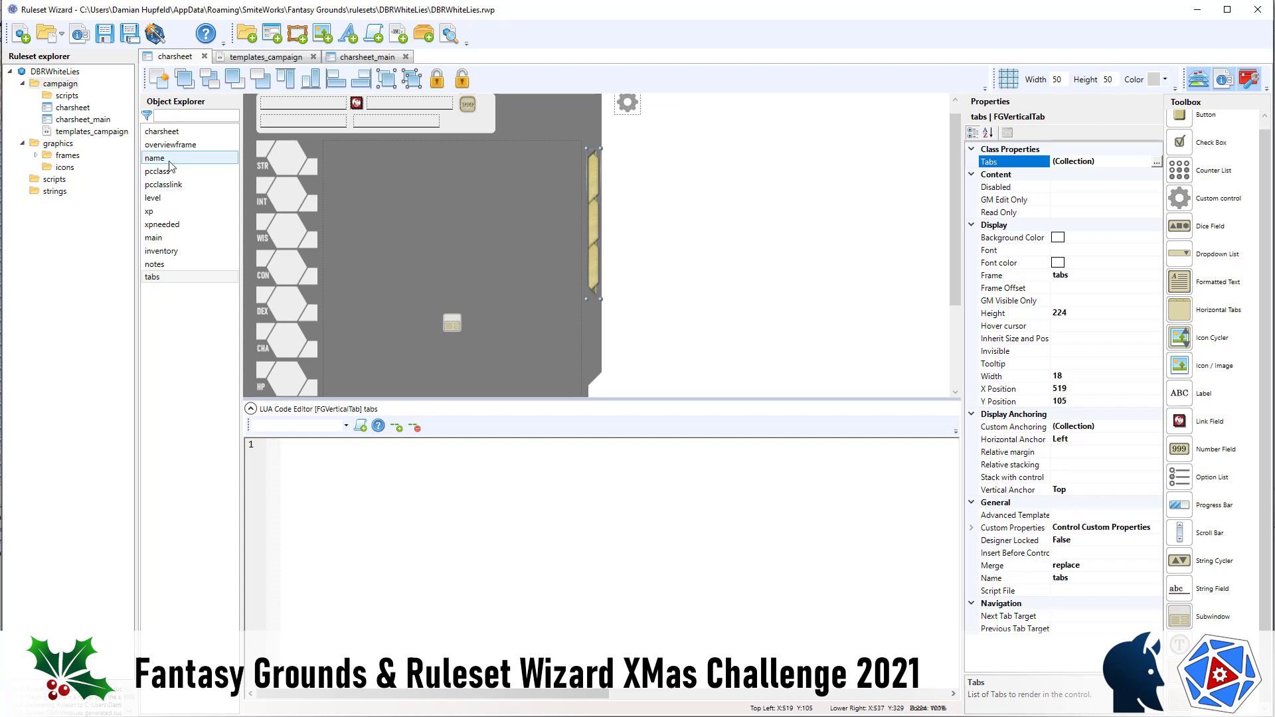
# Match the charsheet_main window to the main subwindow's size by setting its height to 549 and width to 390.
pyautogui.click(154, 238)
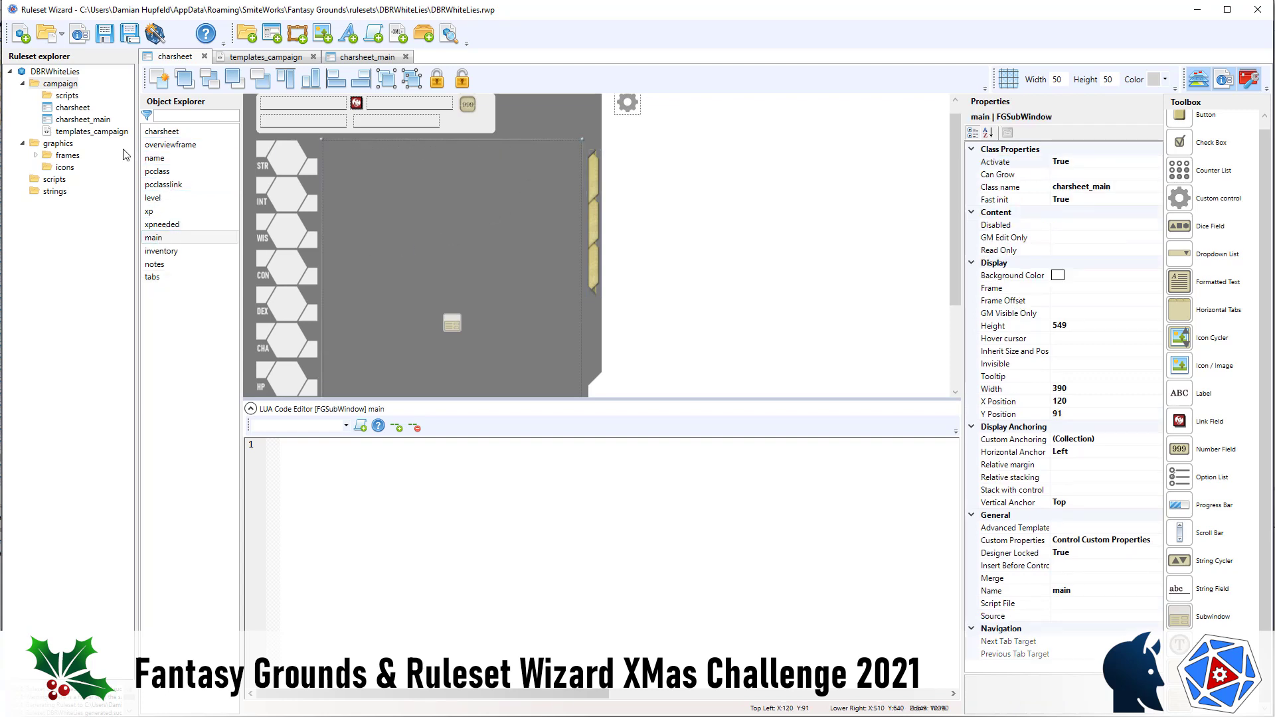
pyautogui.click(88, 121)
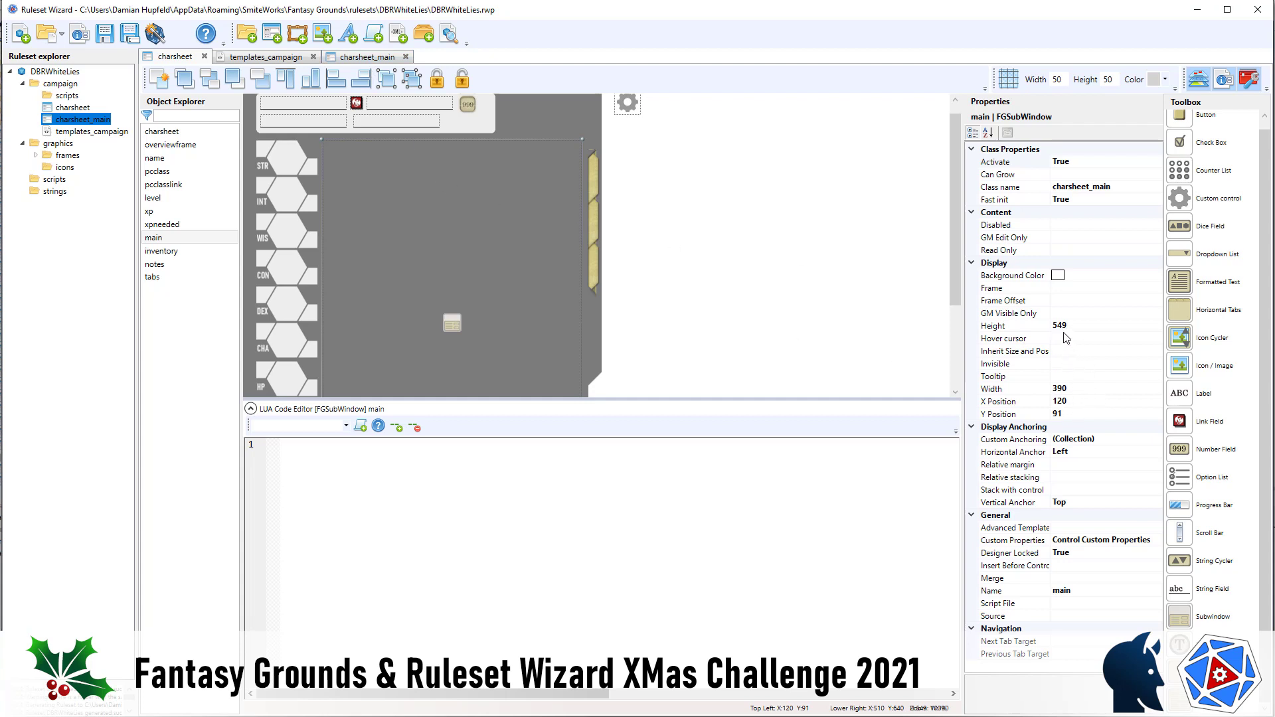
pyautogui.click(376, 58)
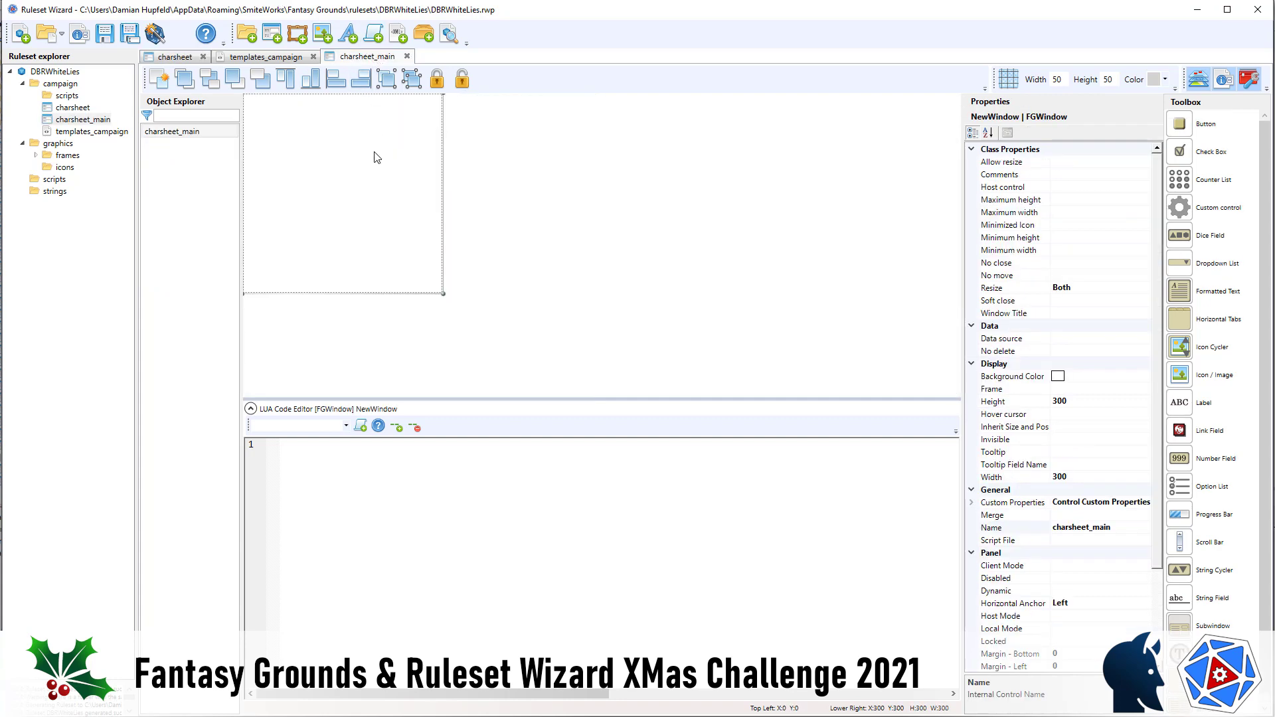
pyautogui.click(1094, 404)
pyautogui.doubleClick(1093, 405)
pyautogui.write('3')
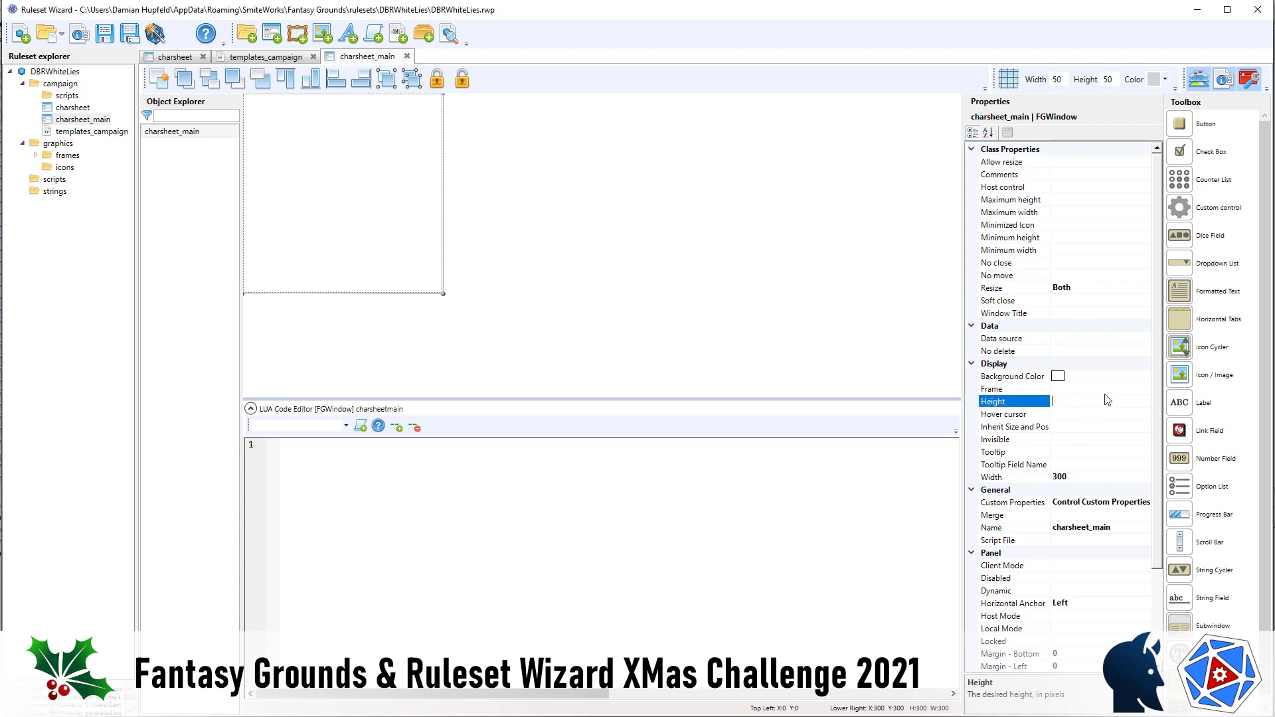
pyautogui.doubleClick(1100, 477)
pyautogui.write('390')
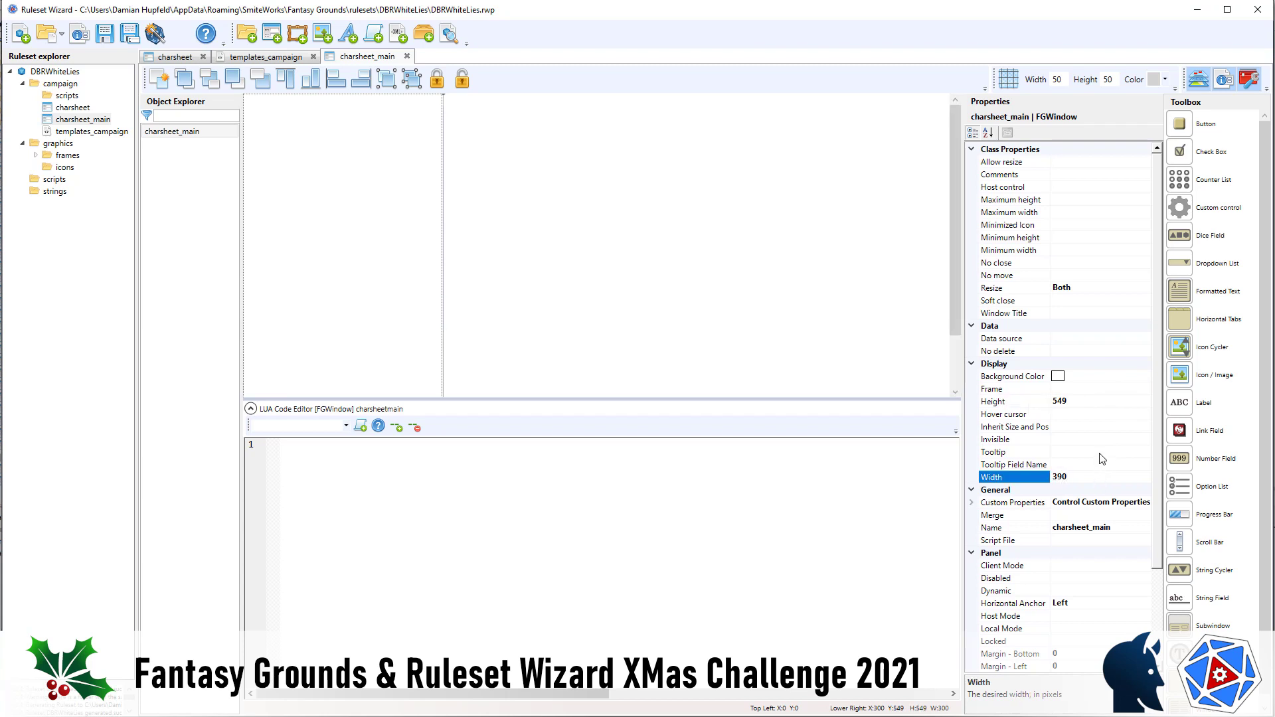
# Set the charsheet_main window's background color to Red and test the character sheet in Fantasy Grounds.
pyautogui.click(1085, 389)
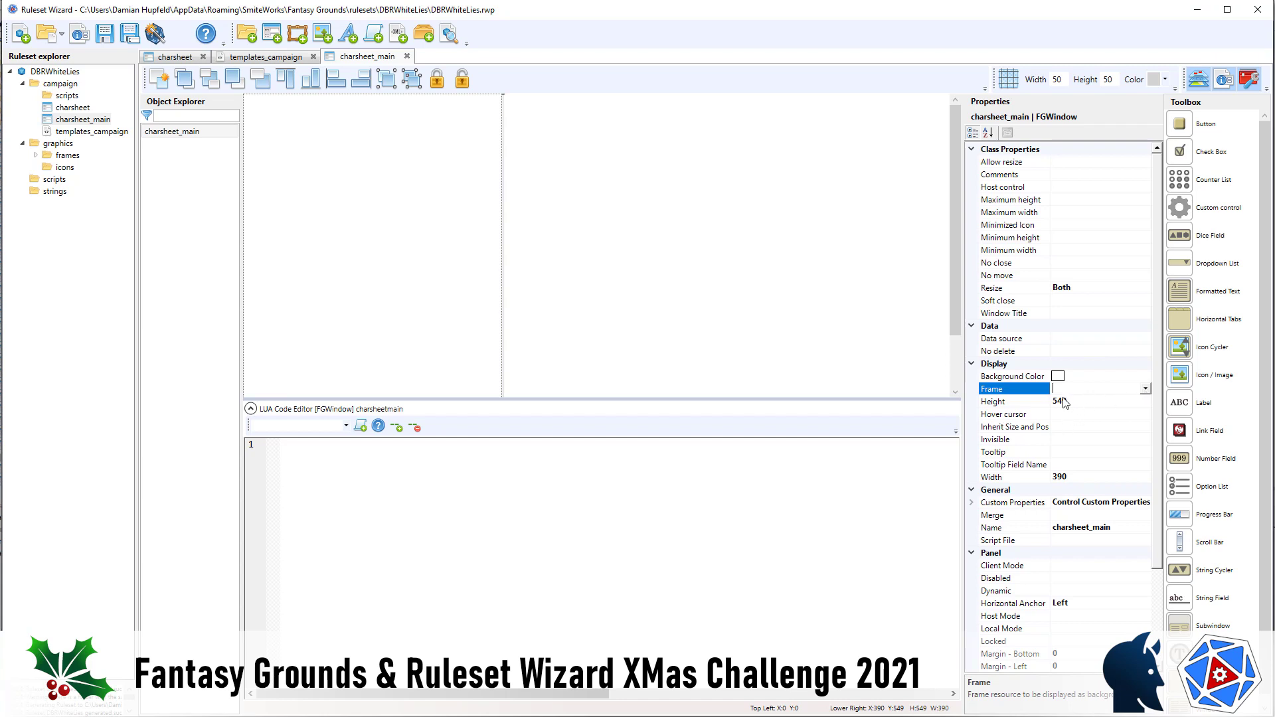
pyautogui.click(1093, 377)
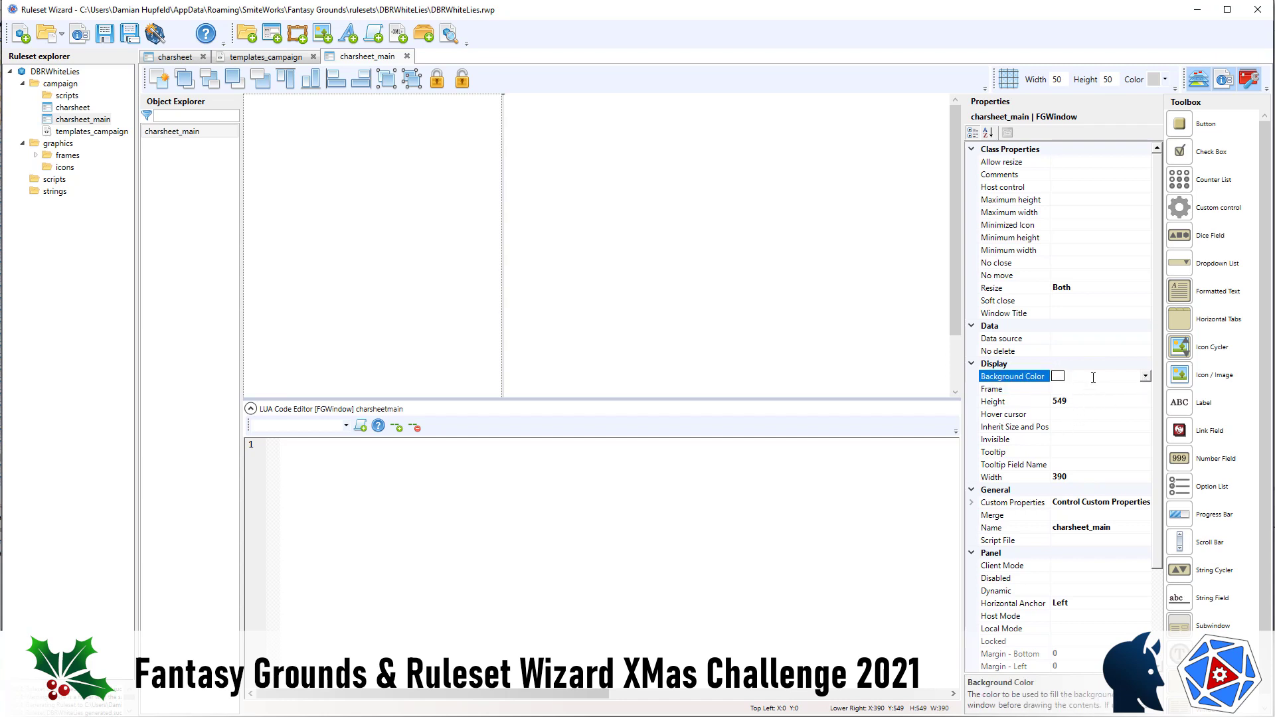
pyautogui.press('Return')
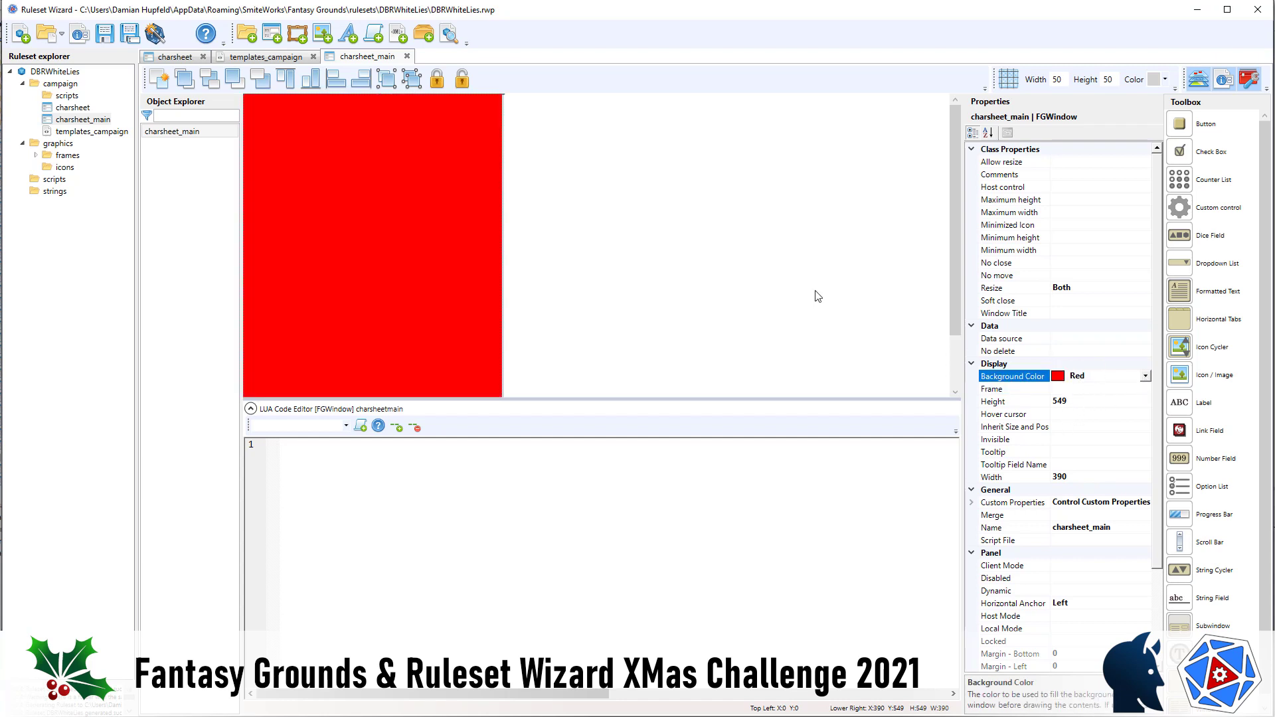
pyautogui.click(156, 35)
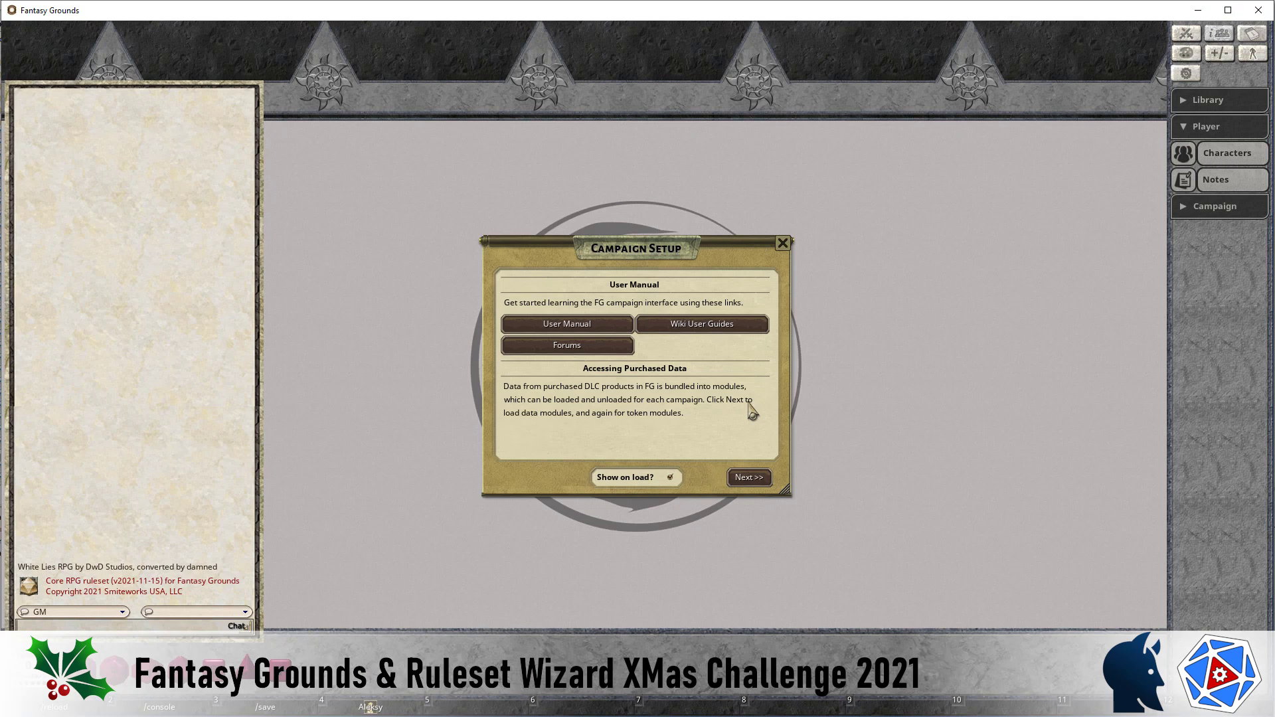
pyautogui.press('F4')
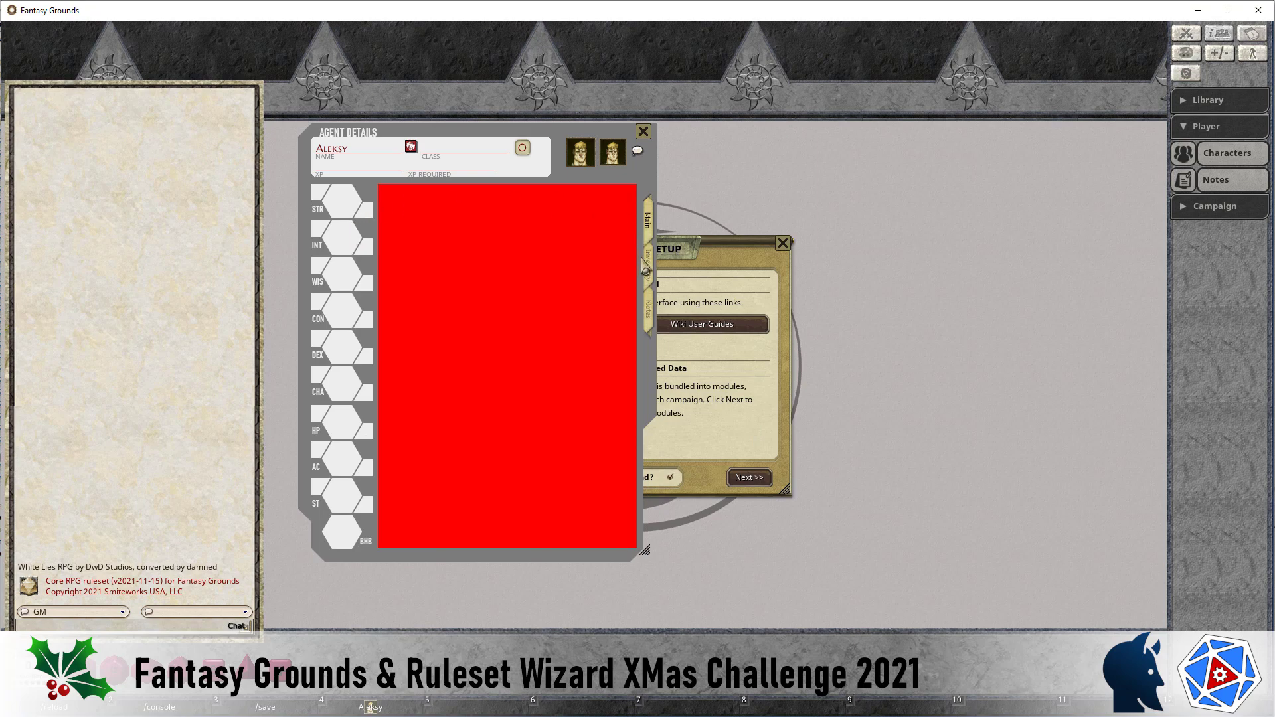
# Check how the Inventory and Notes tabs of the character sheet display in Fantasy Grounds.
pyautogui.click(652, 271)
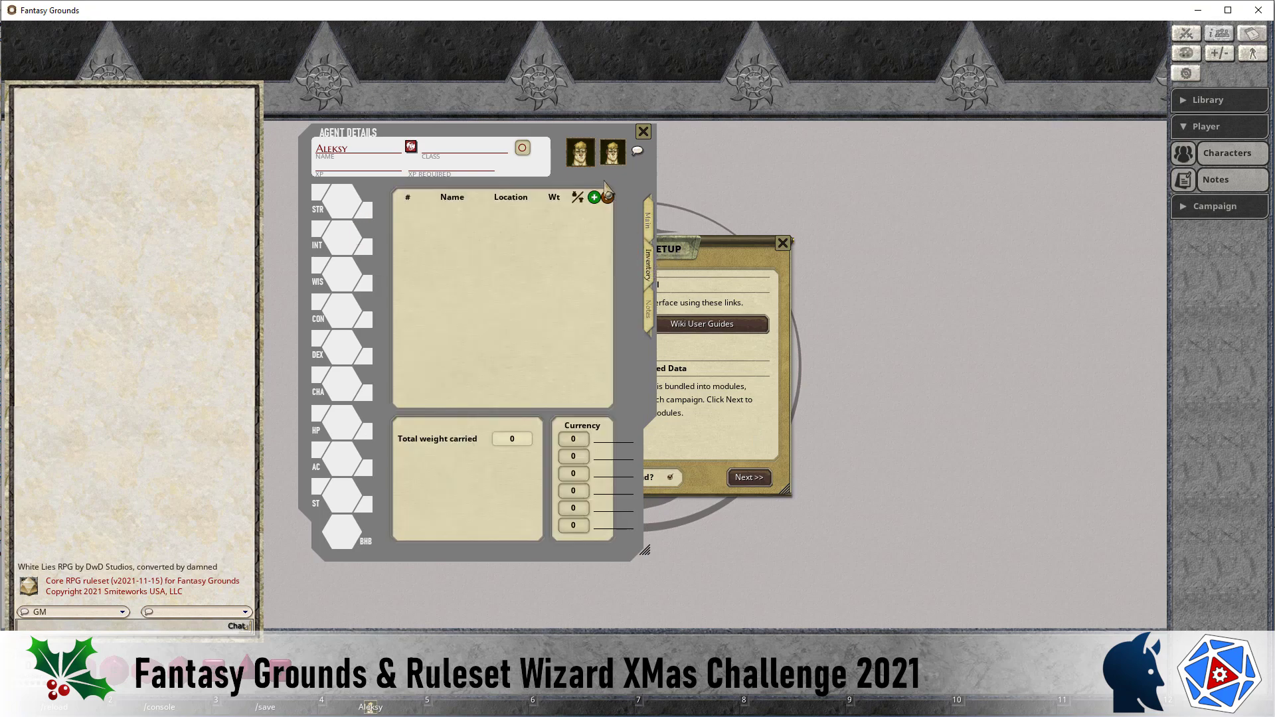
pyautogui.click(648, 311)
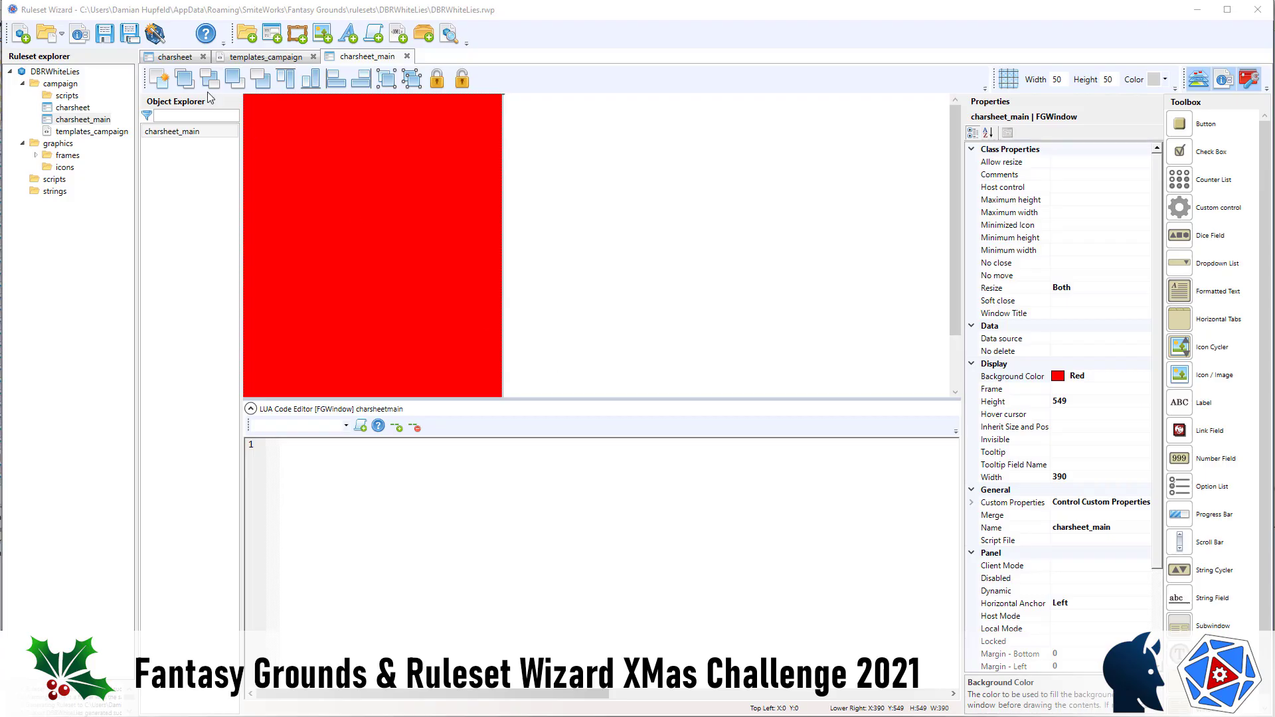
# Switch to Ruleset Wizard, unlock the charsheet's name, pcclass, xp and xpneeded fields together, and shift them up, placing the XP fields at Y position 50.
pyautogui.click(160, 59)
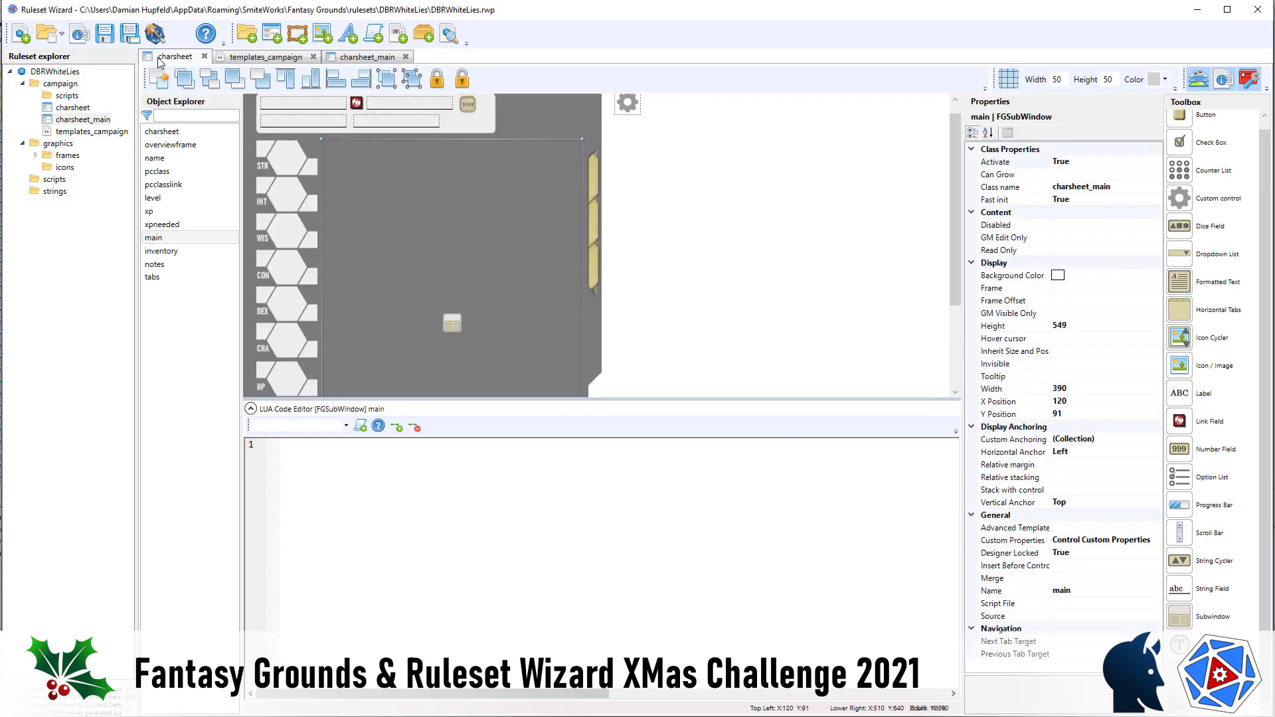
pyautogui.click(275, 108)
pyautogui.keyDown('ctrl'); pyautogui.click(275, 122); pyautogui.keyUp('ctrl')
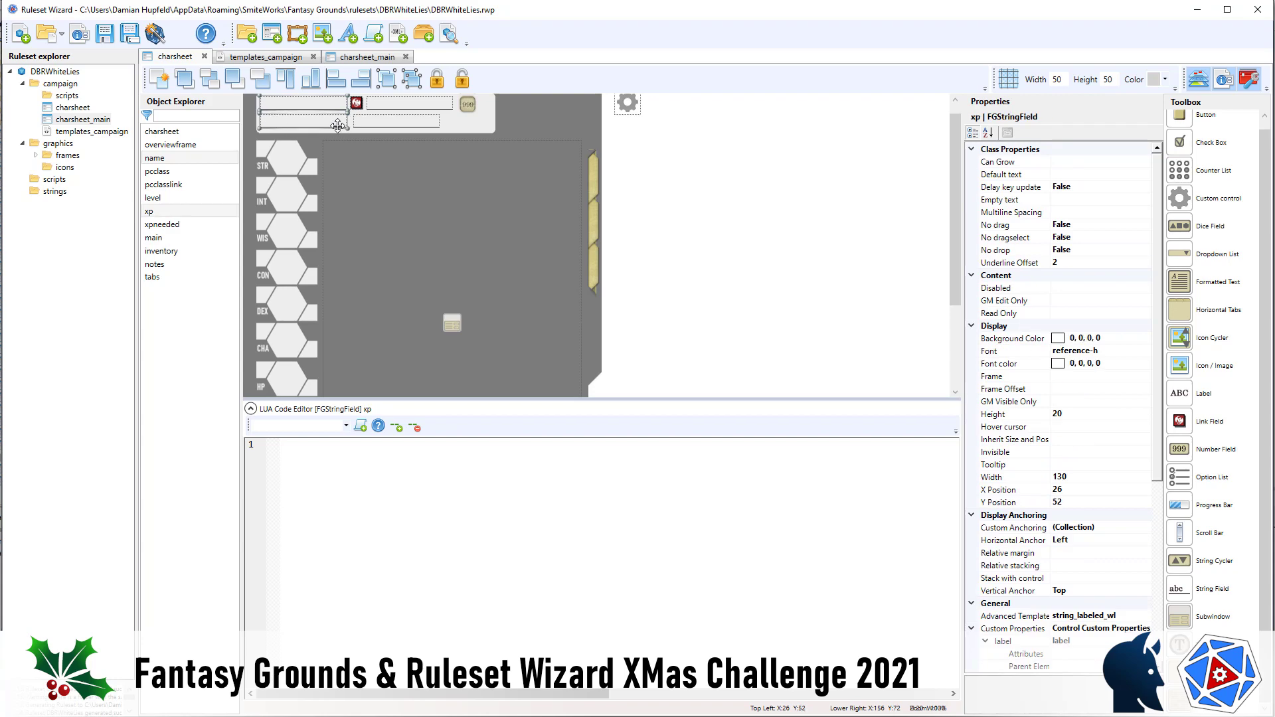
pyautogui.keyDown('ctrl'); pyautogui.click(385, 125); pyautogui.keyUp('ctrl')
pyautogui.keyDown('ctrl'); pyautogui.click(403, 105); pyautogui.keyUp('ctrl')
pyautogui.scroll(1, 560, 145)
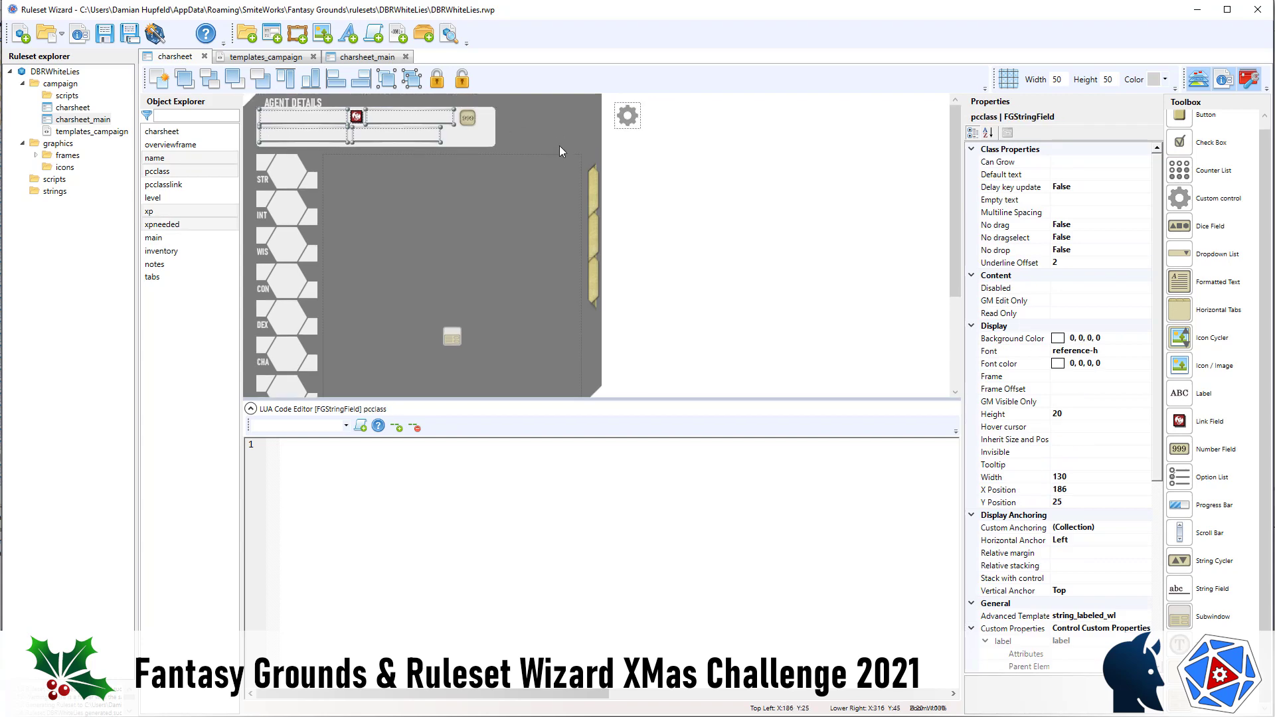
pyautogui.click(460, 87)
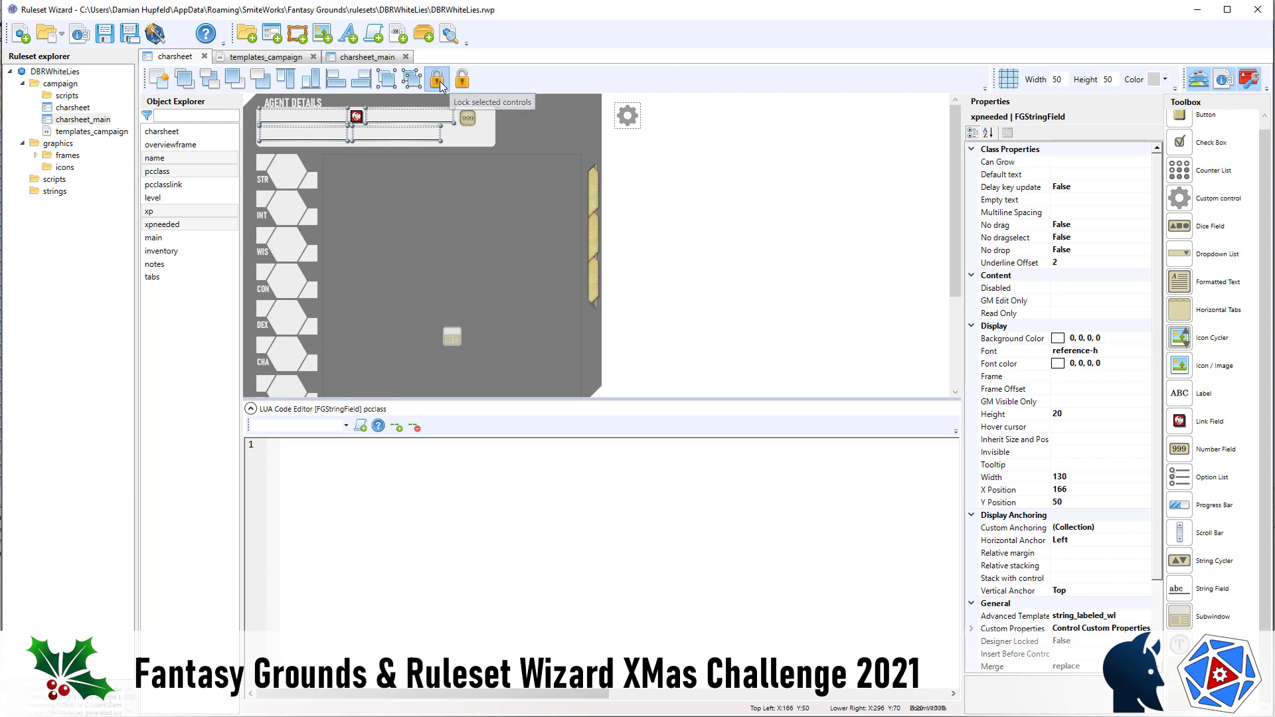
# Select only the xp and xpneeded fields in the charsheet header and unlock them for repositioning.
pyautogui.click(415, 135)
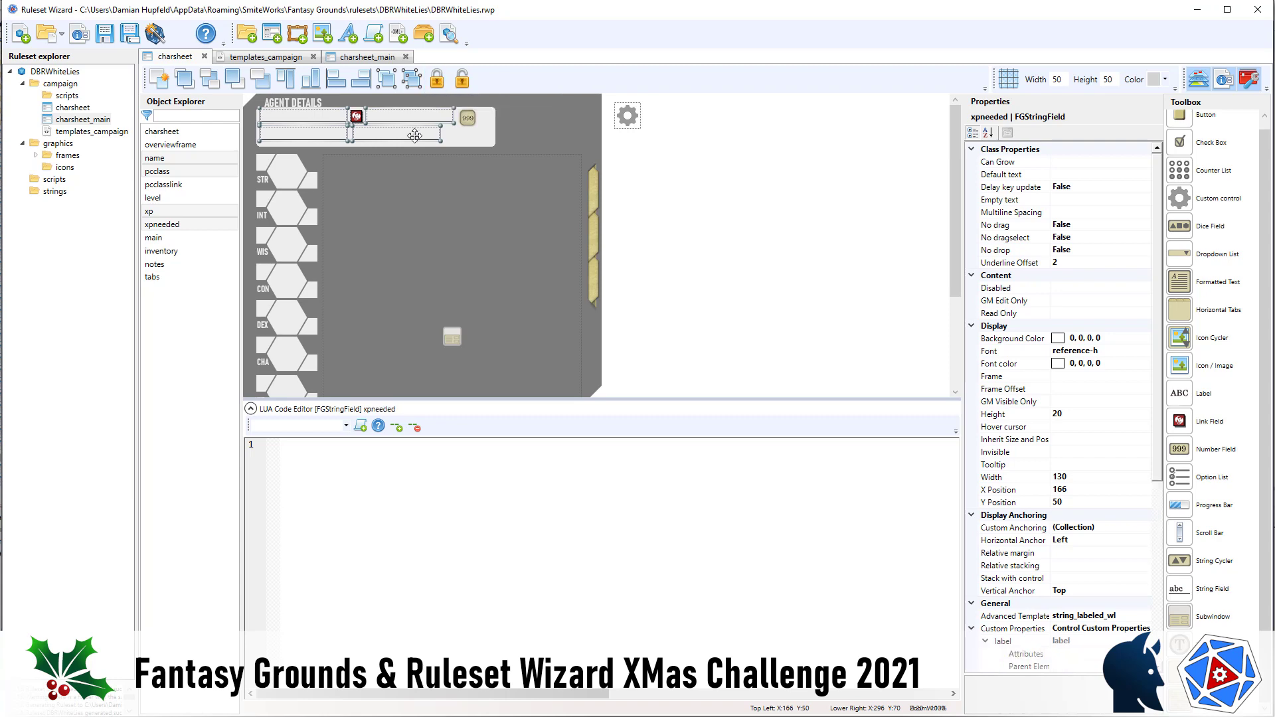
pyautogui.click(468, 140)
pyautogui.click(416, 136)
pyautogui.keyDown('shift'); pyautogui.click(335, 137); pyautogui.keyUp('shift')
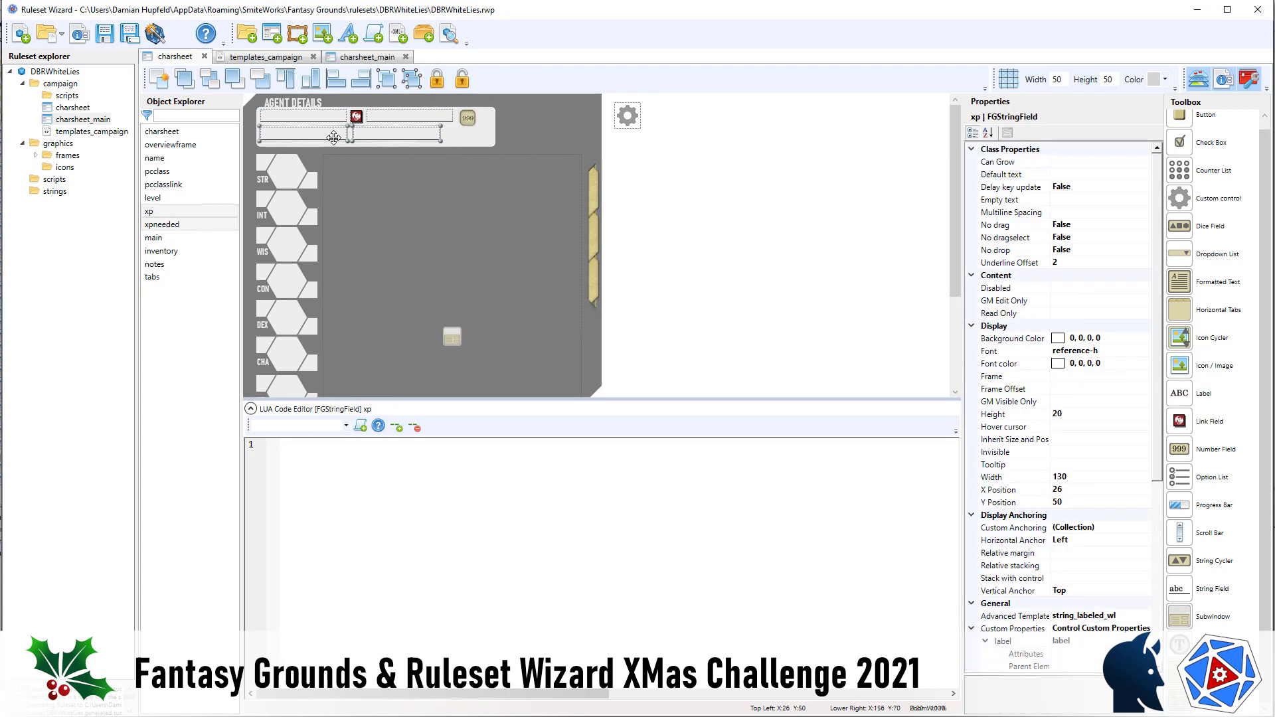
pyautogui.click(463, 82)
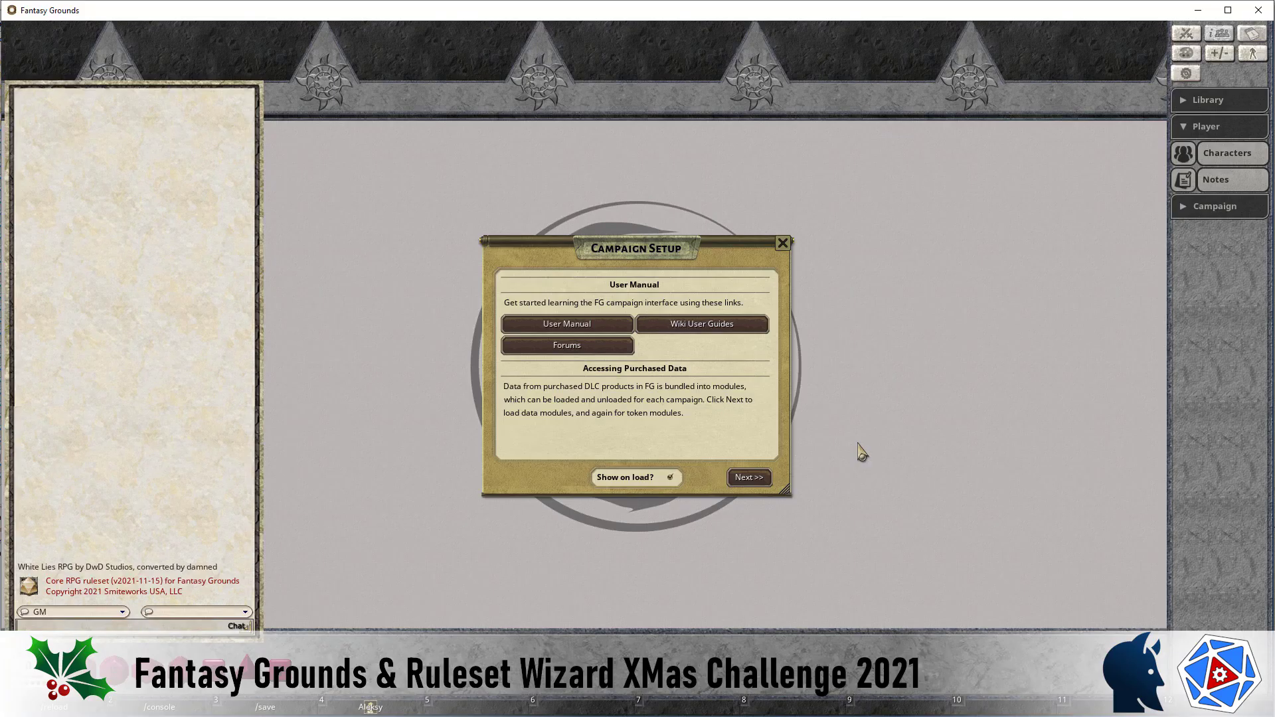
# Open the test character sheet in Fantasy Grounds and enter 12,000 as XP and 15,000 as XP required.
pyautogui.press('F4')
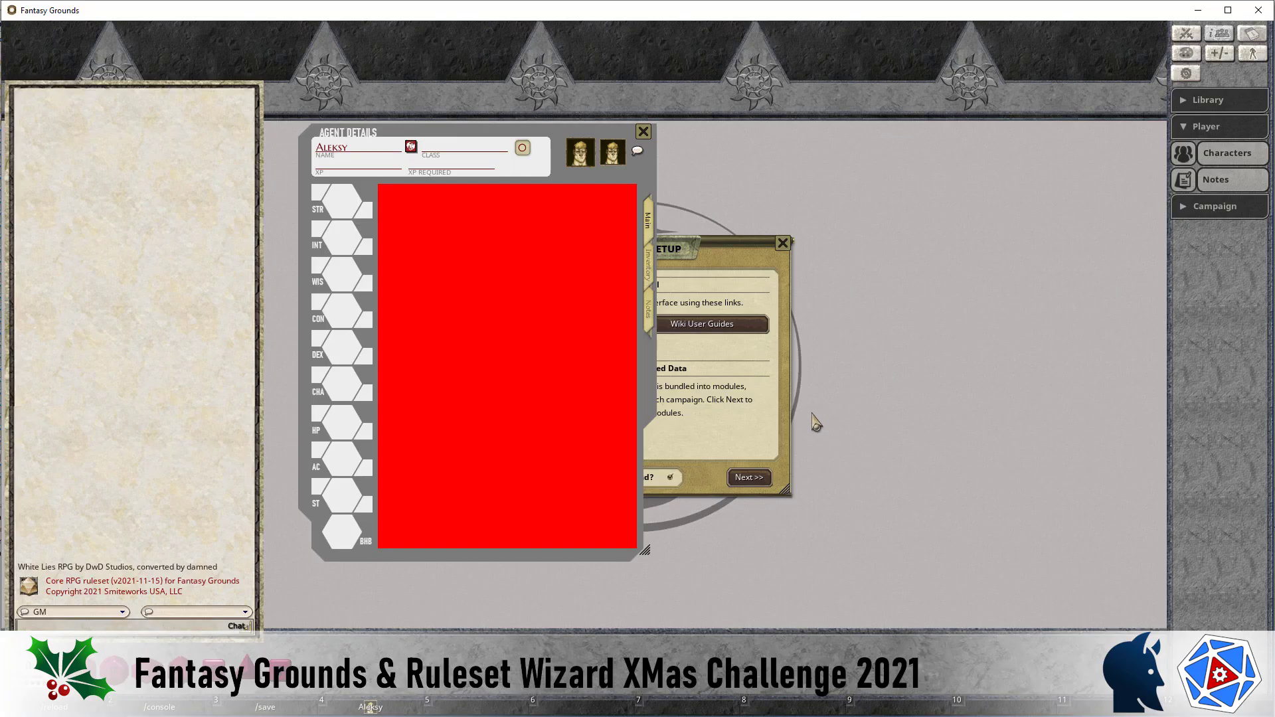
pyautogui.click(380, 168)
pyautogui.write('12,00')
pyautogui.press('Tab')
pyautogui.write('15,00')
# Check the character sheet's Inventory and Notes tabs, ending on the Main tab.
pyautogui.click(649, 269)
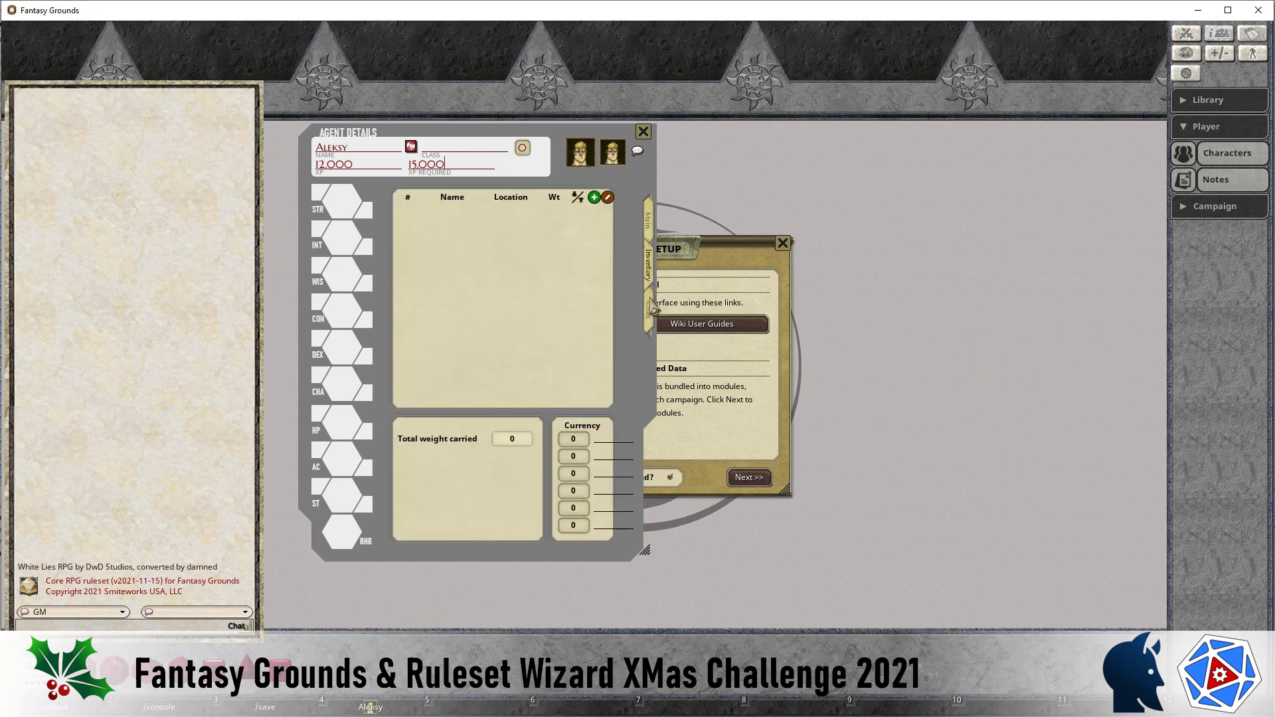
pyautogui.click(651, 307)
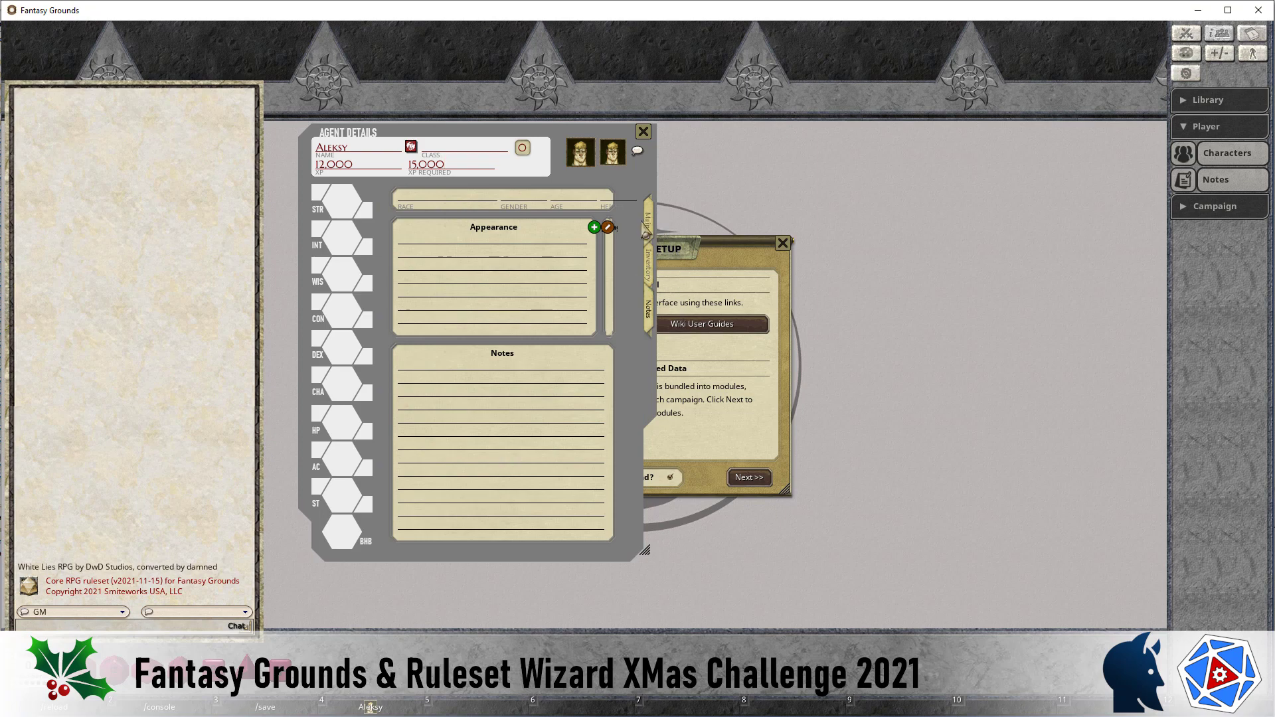
pyautogui.click(647, 223)
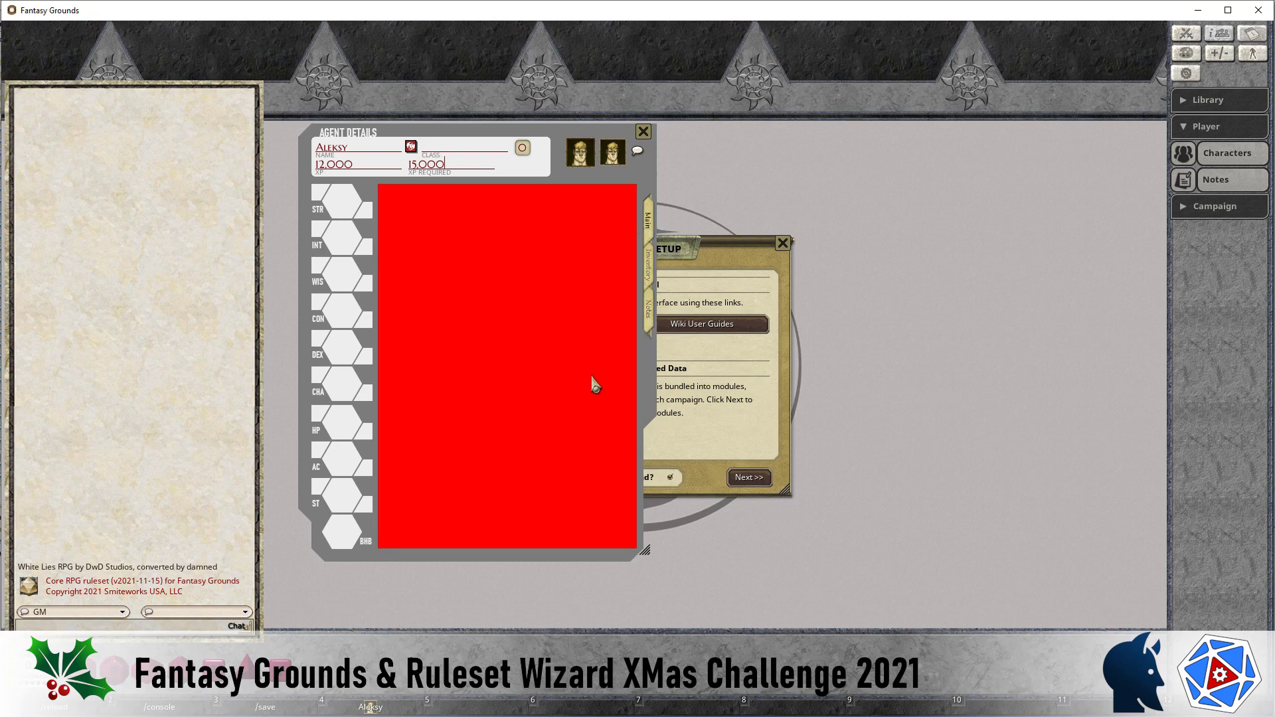